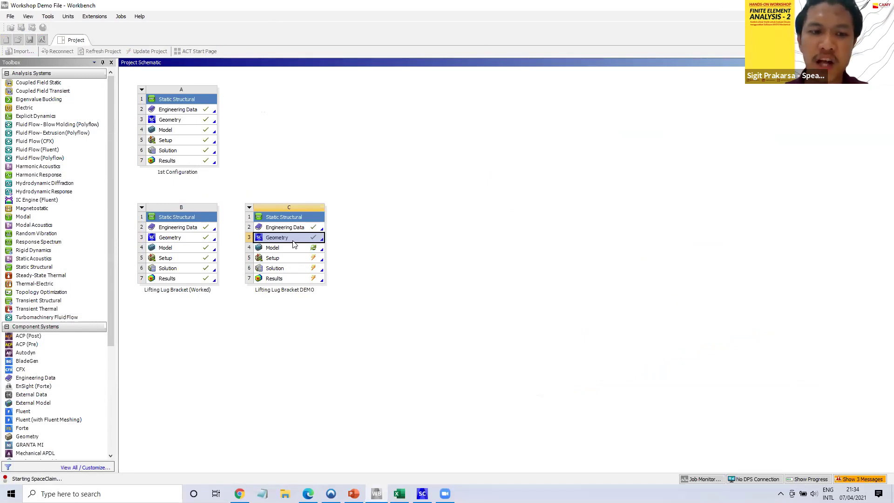
- Switch to SpaceClaim and close the SYS-2 geometry without saving its changes
mouse_move(422, 493)
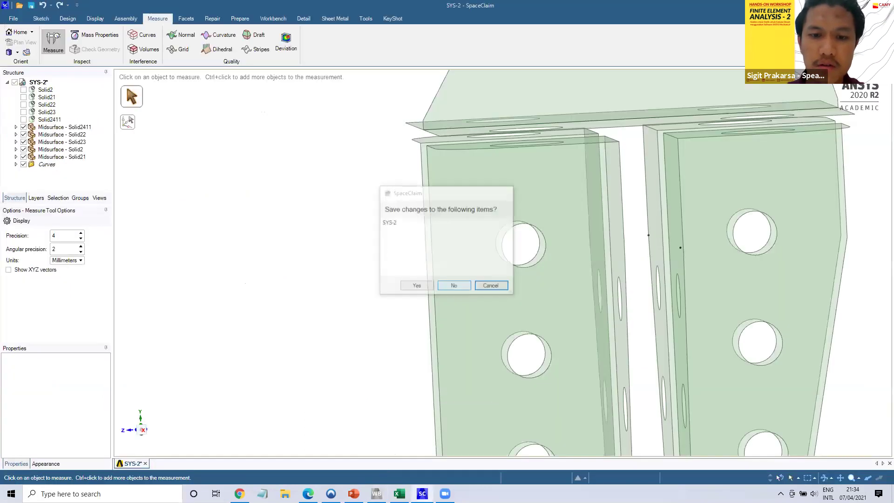
click(459, 287)
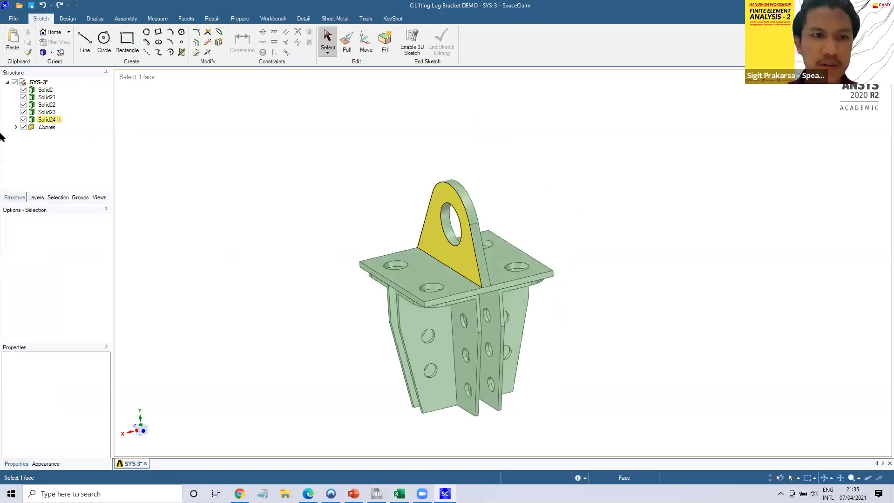
- Examine the solid lifting lug bracket from several sides, including its lug, top plate and lower angle brackets
click(662, 279)
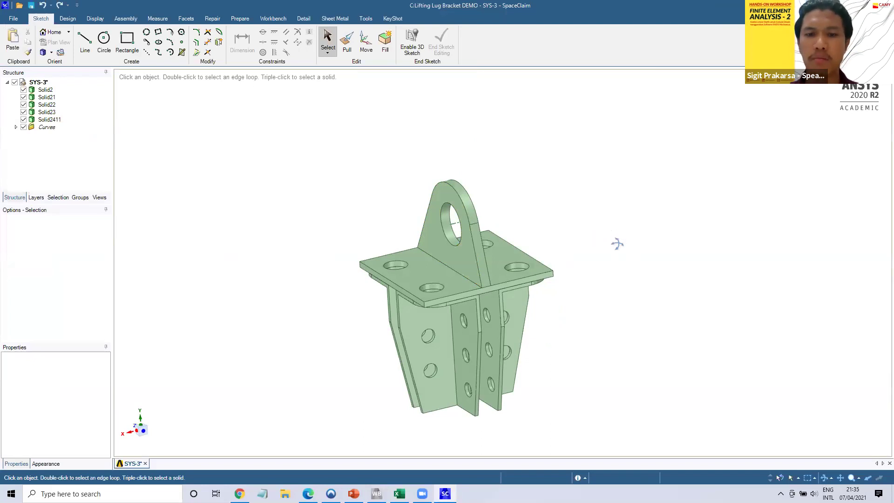
middle_drag(626, 251, 441, 251)
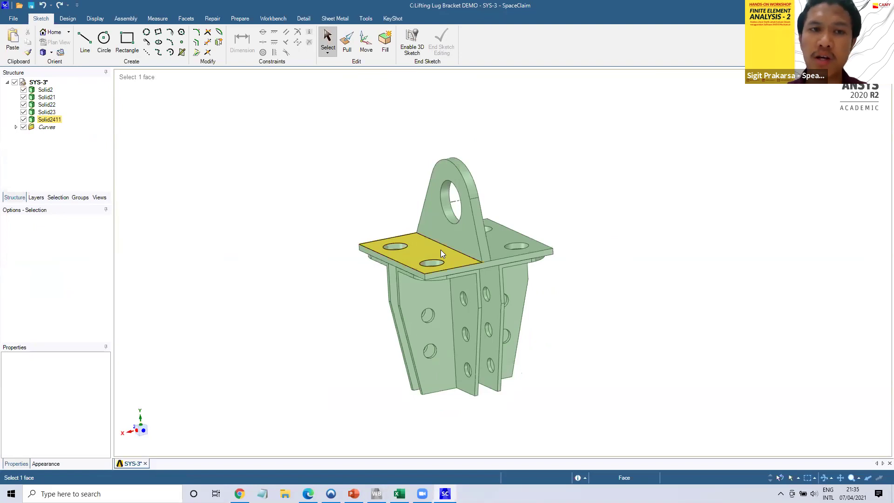
middle_drag(446, 258, 452, 263)
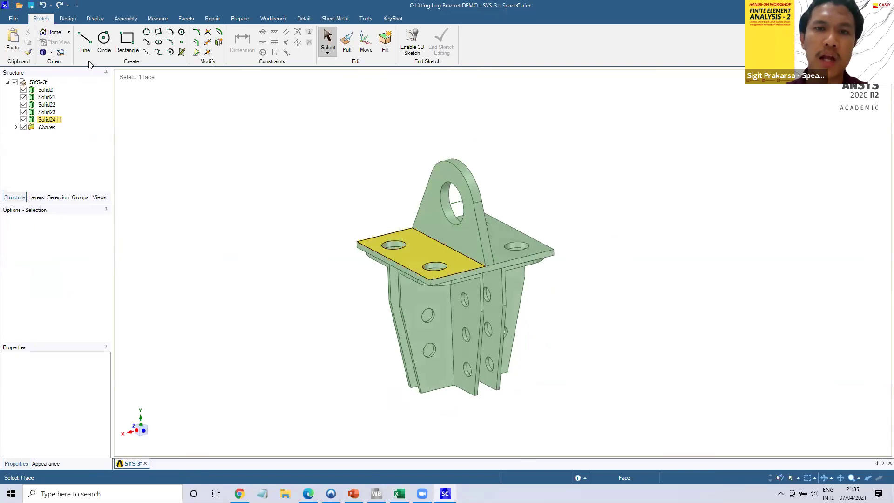
key(Escape)
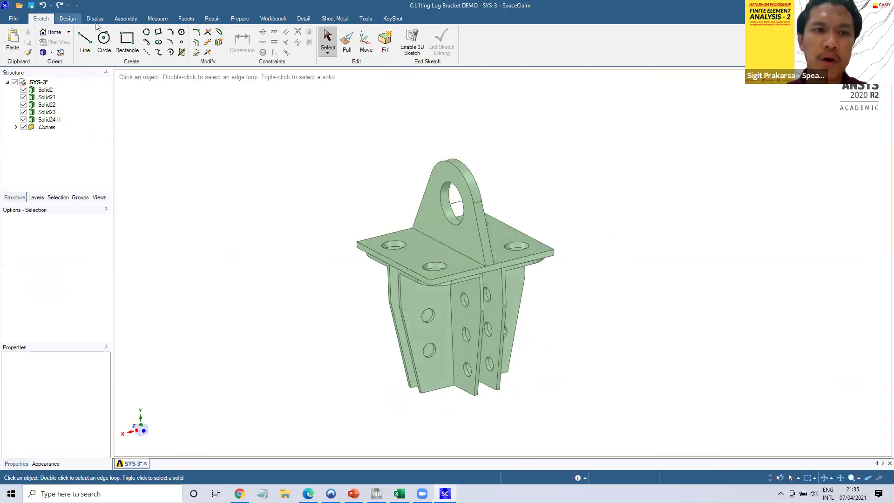
scroll(97, 26, down, 3)
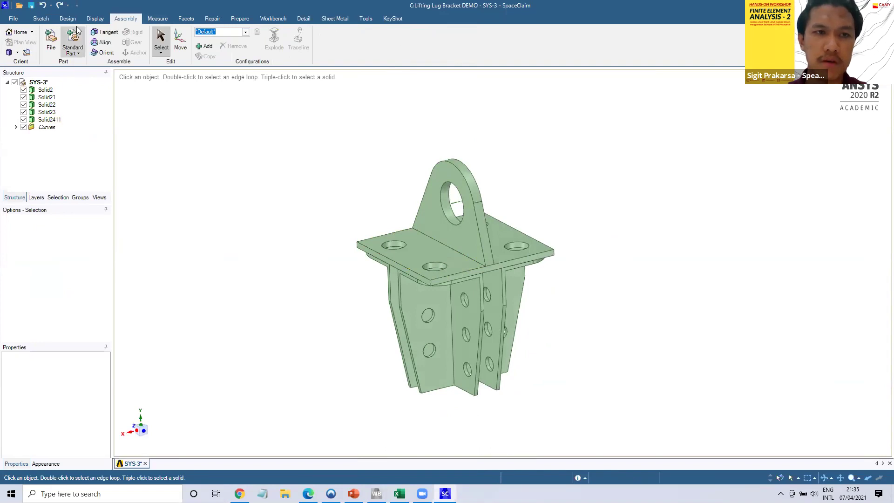
click(41, 19)
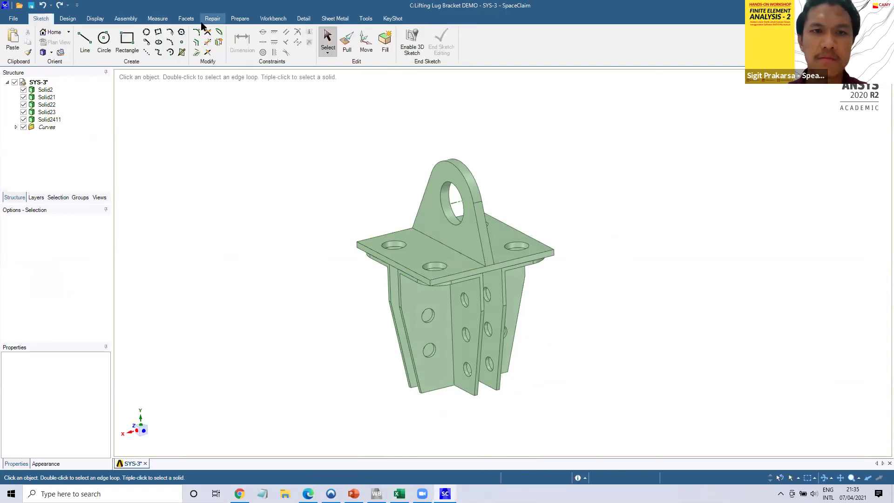
click(203, 20)
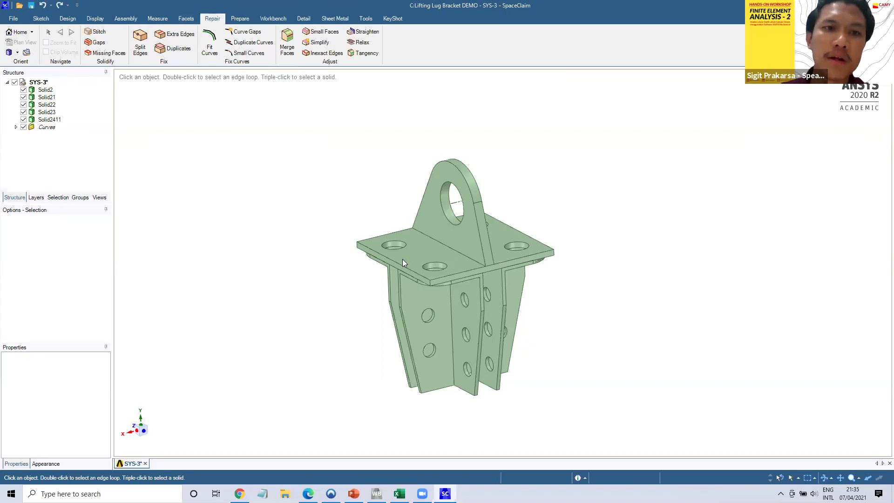
middle_drag(402, 259, 395, 246)
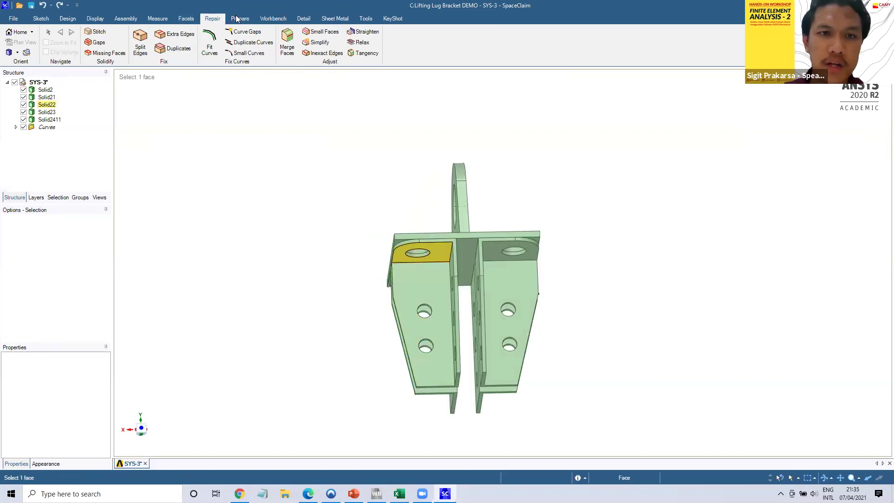
- Create midsurfaces for the lug and top plate body Solid2411 from its pairs of offset faces
click(240, 18)
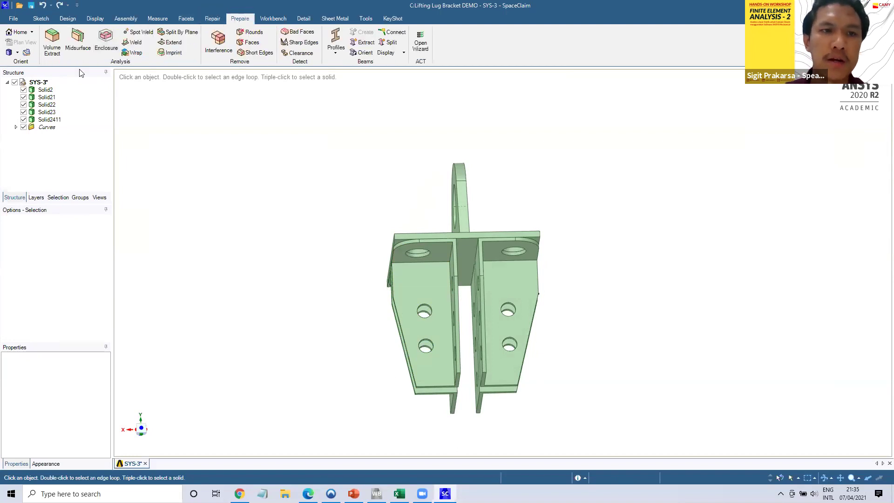
click(78, 51)
middle_drag(295, 195, 344, 282)
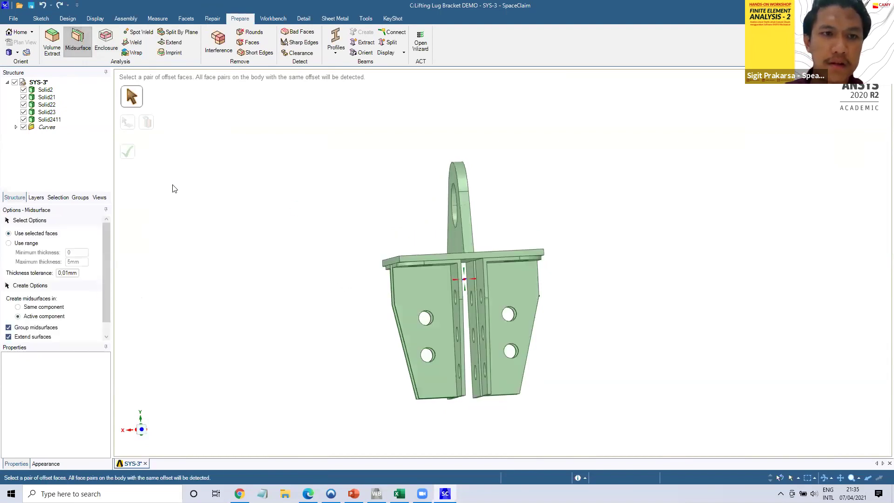
middle_drag(389, 208, 446, 234)
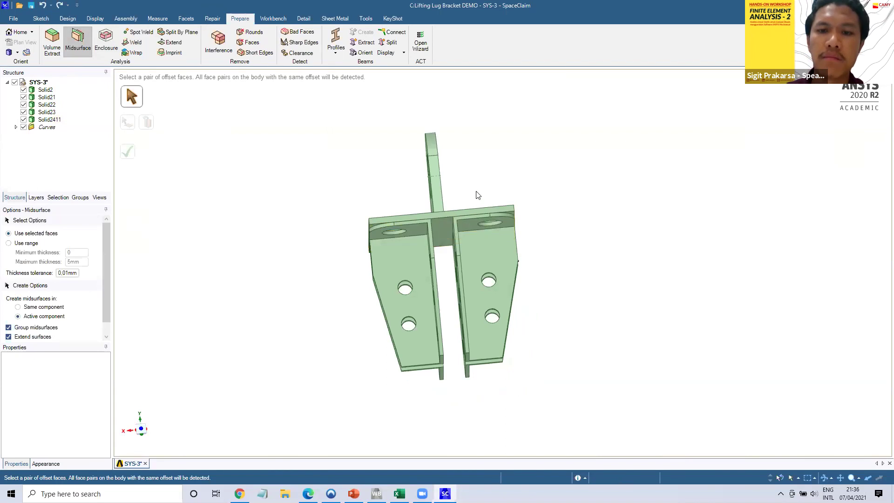
click(459, 221)
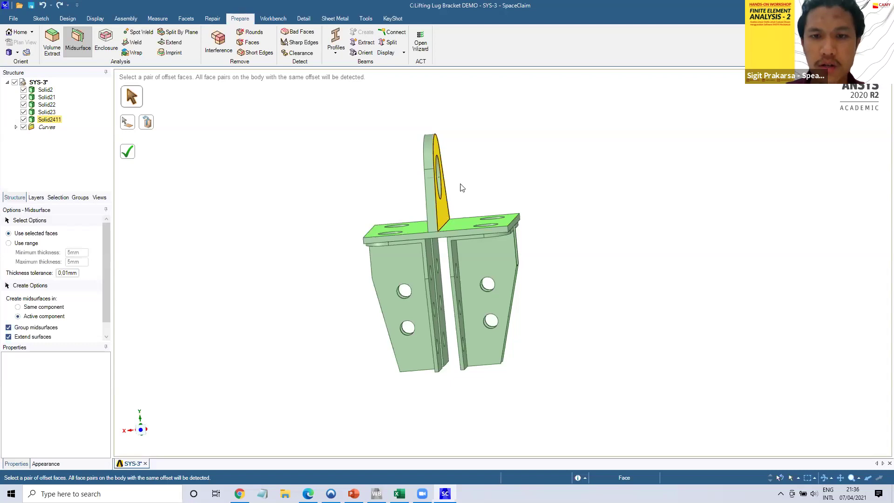
click(432, 215)
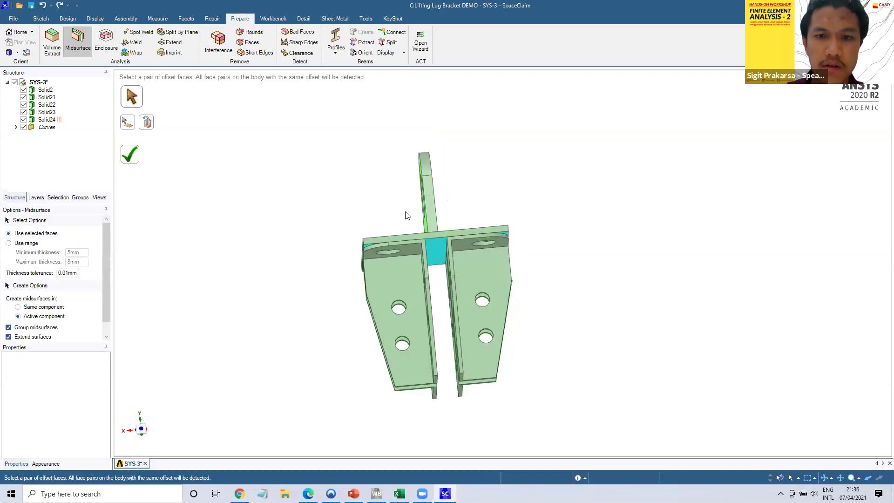
mouse_move(445, 239)
middle_down()
mouse_move(479, 202)
mouse_move(447, 254)
mouse_move(434, 235)
middle_up()
scroll(446, 241, up, 3)
scroll(445, 239, down, 3)
scroll(429, 197, up, 2)
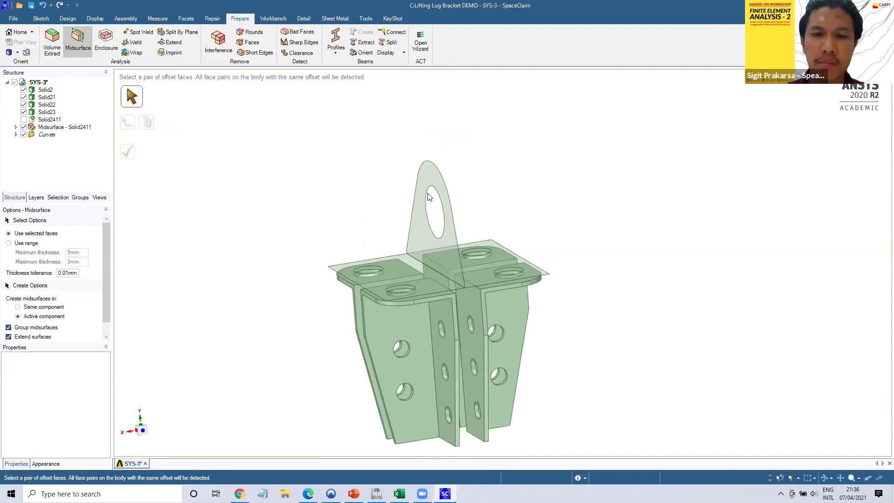
- Create the midsurface of the lower angle bracket Solid22 from its offset face pair
middle_drag(428, 194, 219, 330)
middle_drag(403, 327, 449, 320)
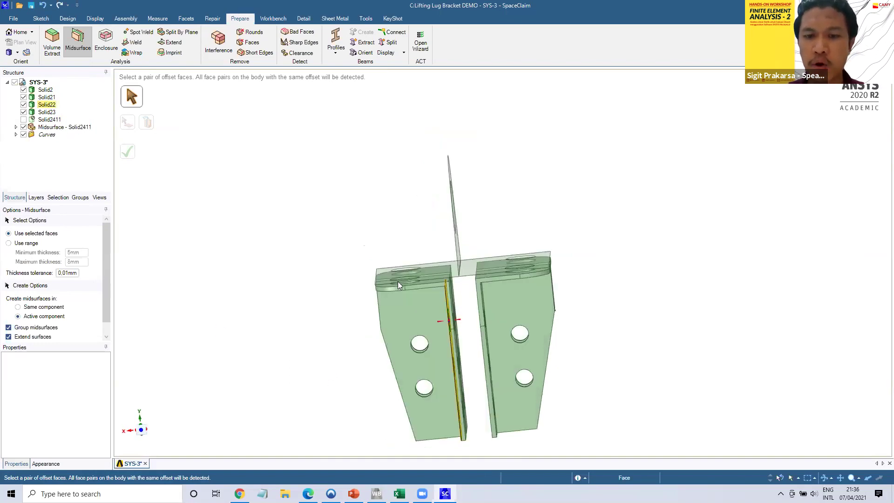
middle_drag(387, 259, 336, 293)
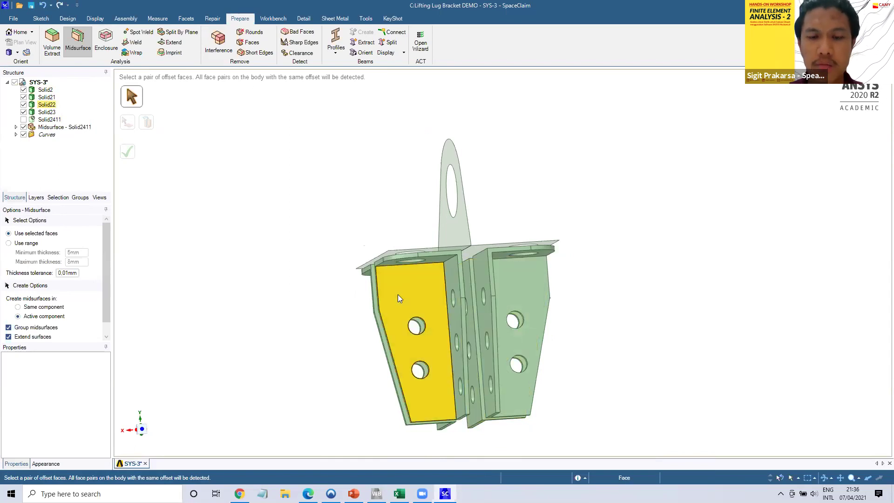
middle_drag(397, 294, 402, 293)
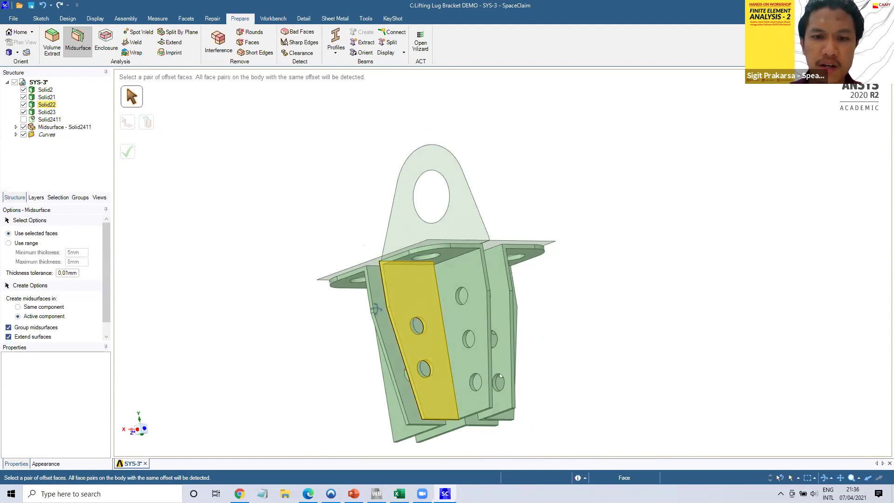
click(447, 297)
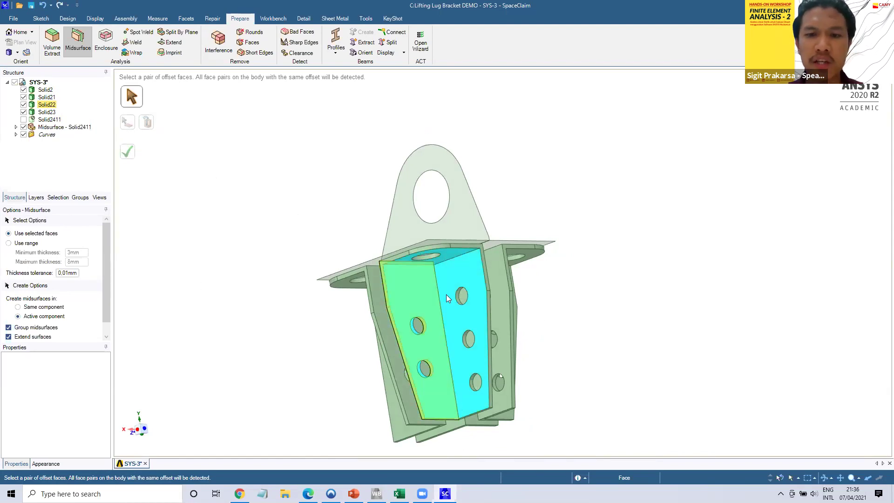
middle_drag(440, 278, 446, 271)
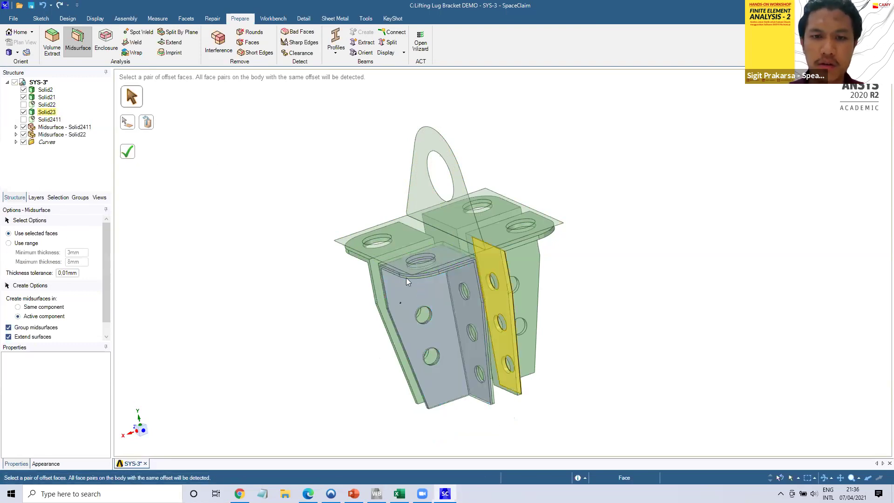
- Create the midsurface of the lower angle bracket Solid23 from its offset face pair
middle_drag(406, 278, 404, 277)
click(443, 274)
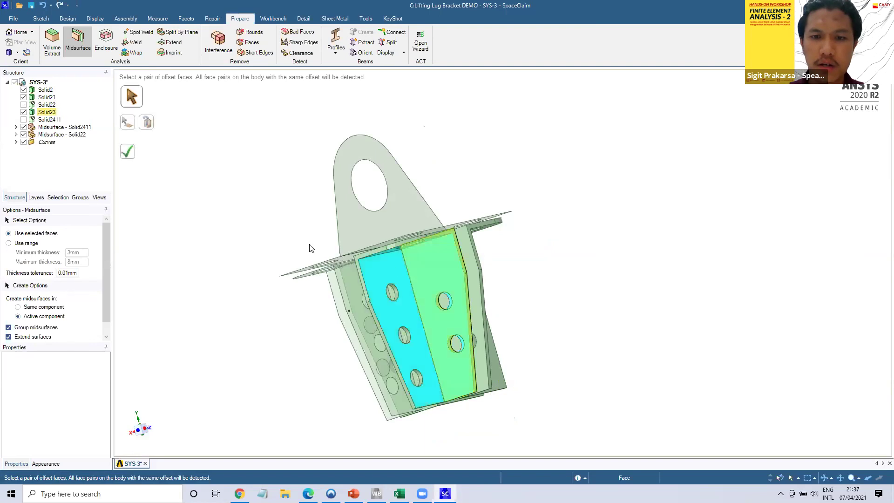
click(129, 152)
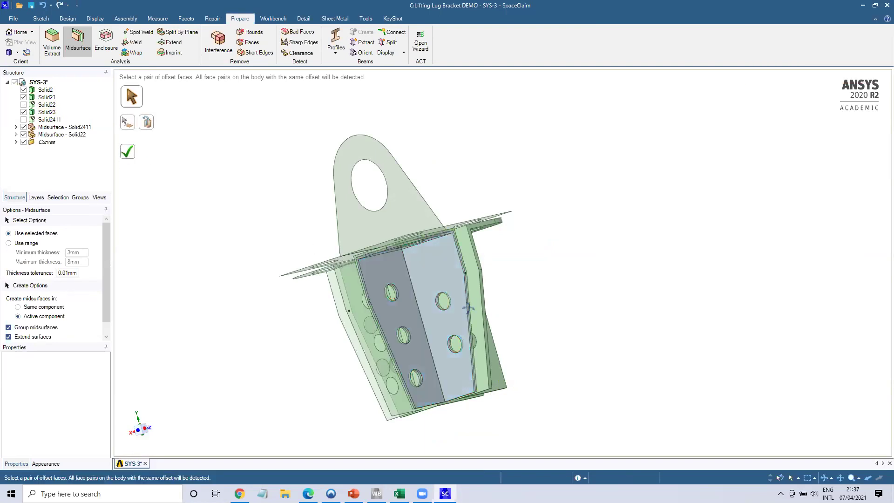
- Create the midsurface of the lower angle bracket Solid21 from its offset face pair
middle_drag(496, 307, 400, 306)
middle_drag(505, 289, 471, 273)
click(477, 275)
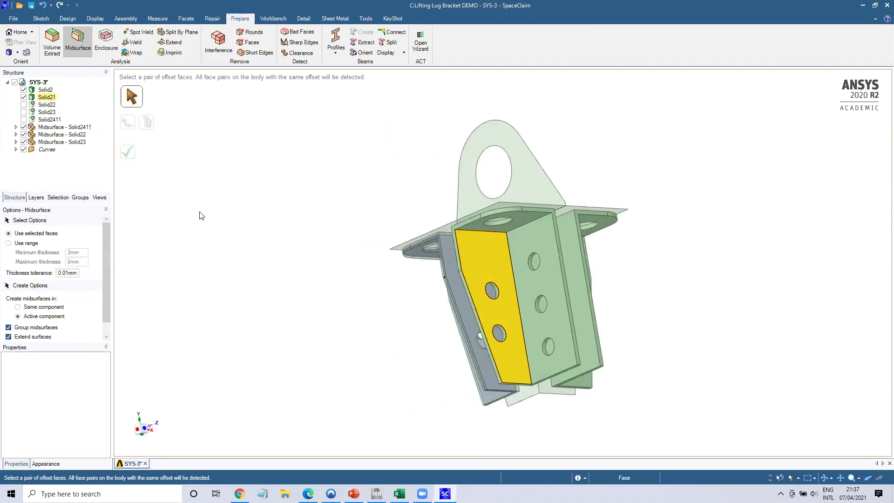
click(129, 152)
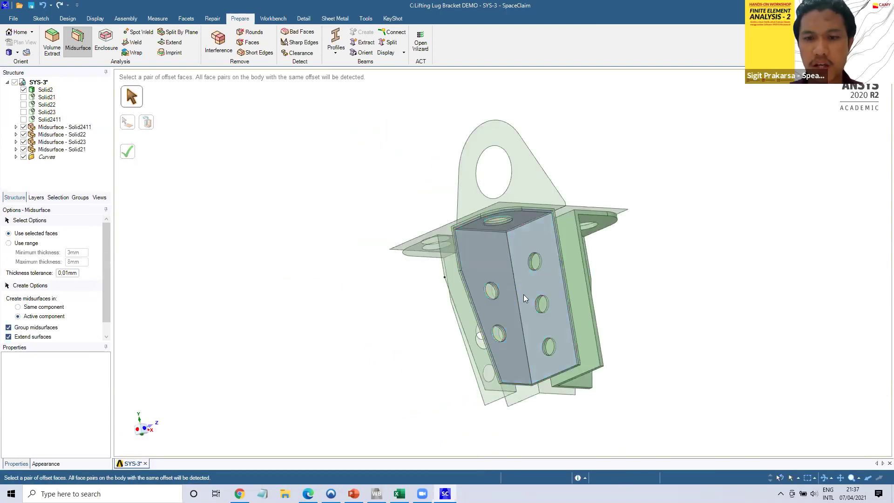
- Create the midsurface of the last remaining angle bracket, Solid2, from its offset face pair
middle_drag(515, 288, 511, 284)
click(511, 284)
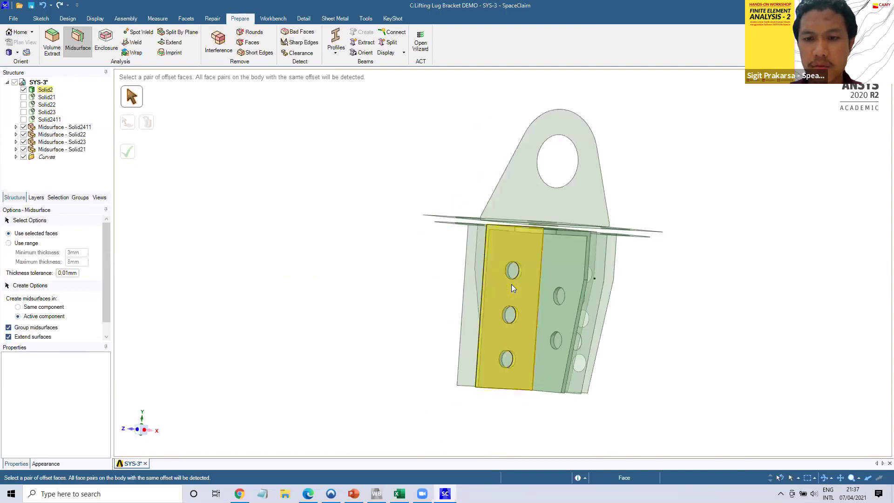
click(512, 277)
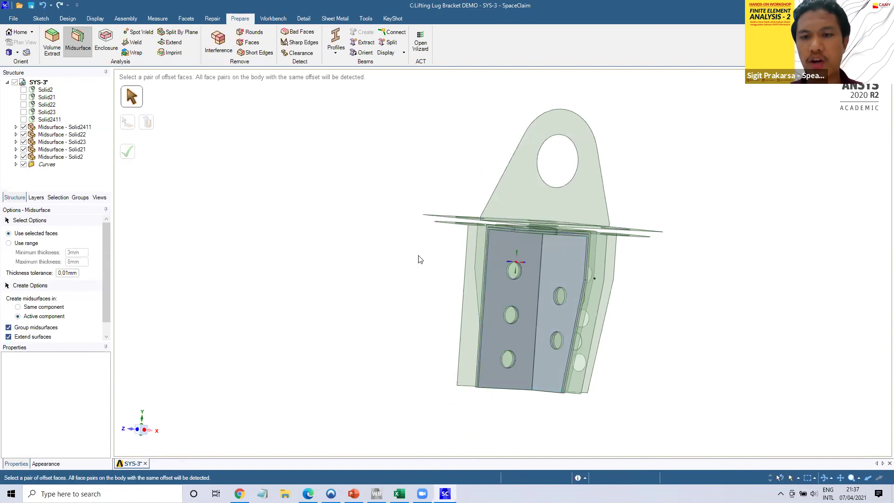
middle_drag(562, 235, 560, 255)
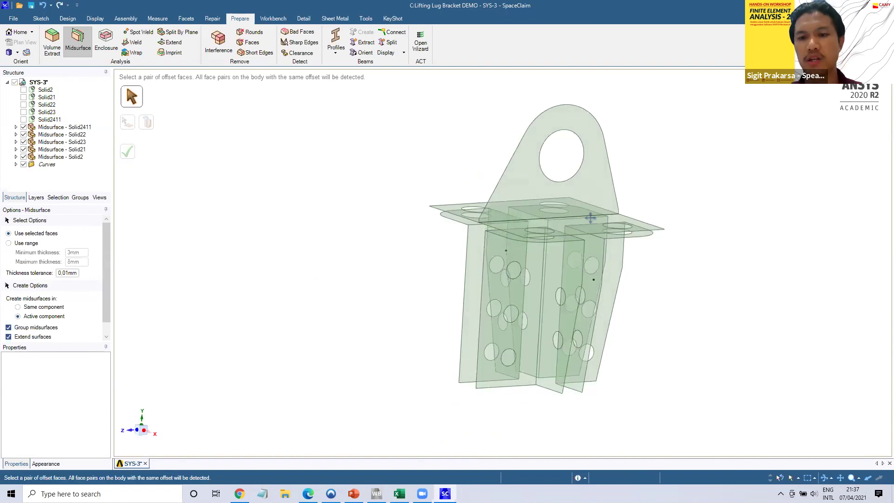
middle_drag(590, 217, 553, 237)
middle_drag(560, 219, 522, 257)
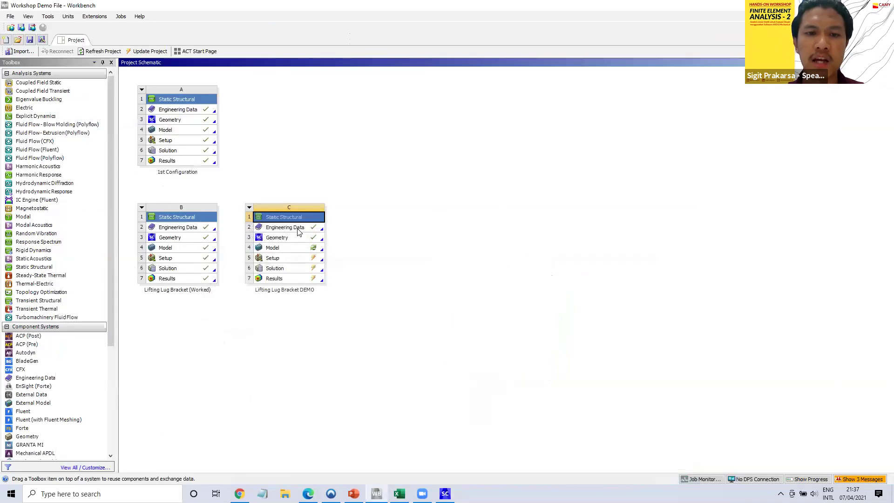
- In Workbench, create the material Stainless Steel 316 with an Isotropic Elasticity property in the Lifting Lug Bracket DEMO system's engineering data
double_click(314, 233)
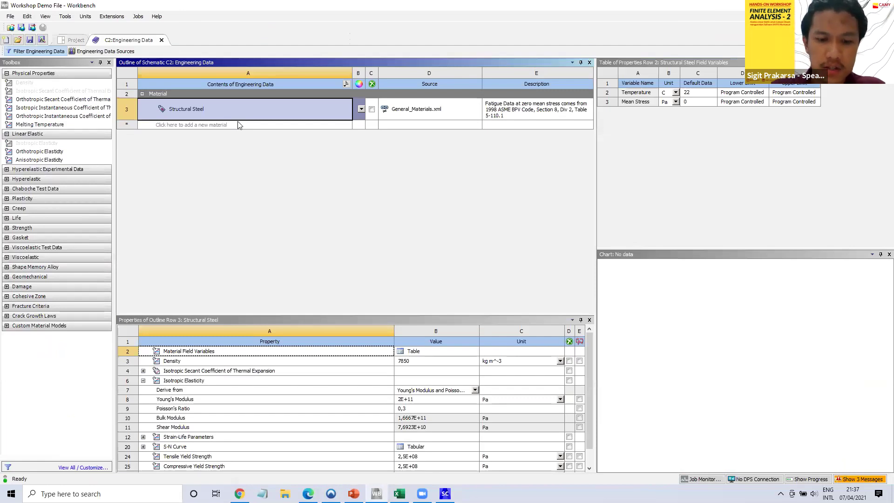
click(239, 124)
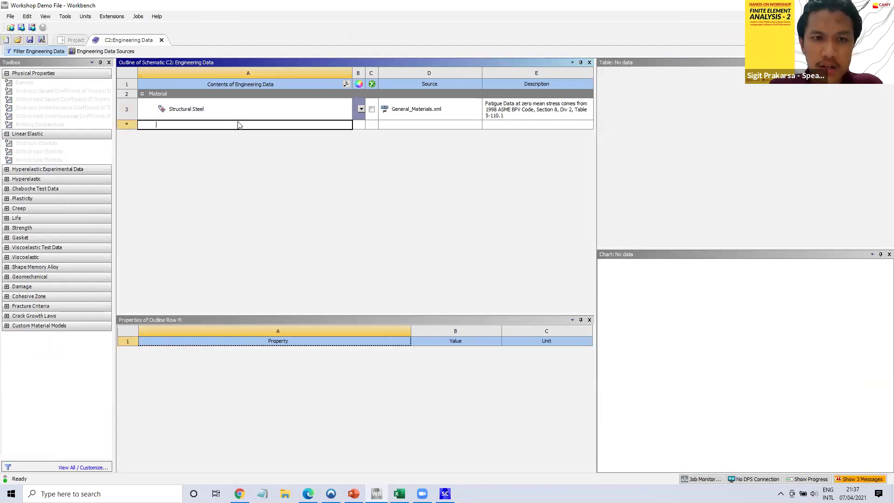
text(Stainless)
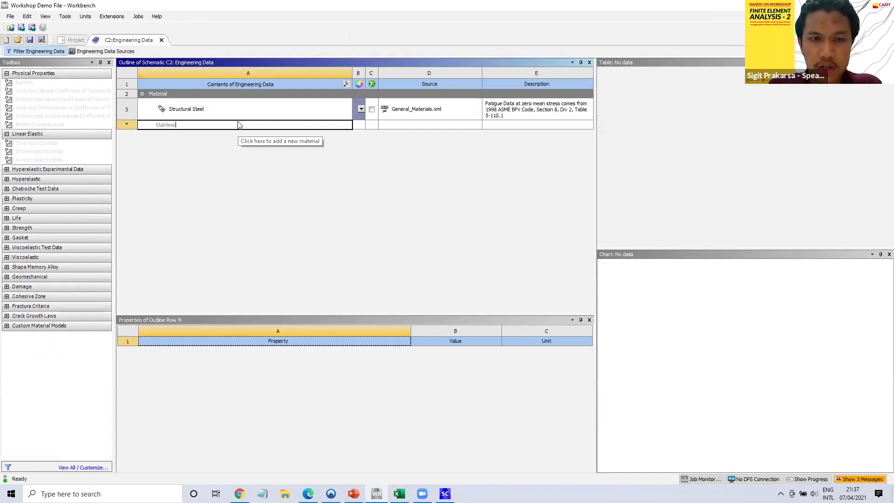
text( Steel )
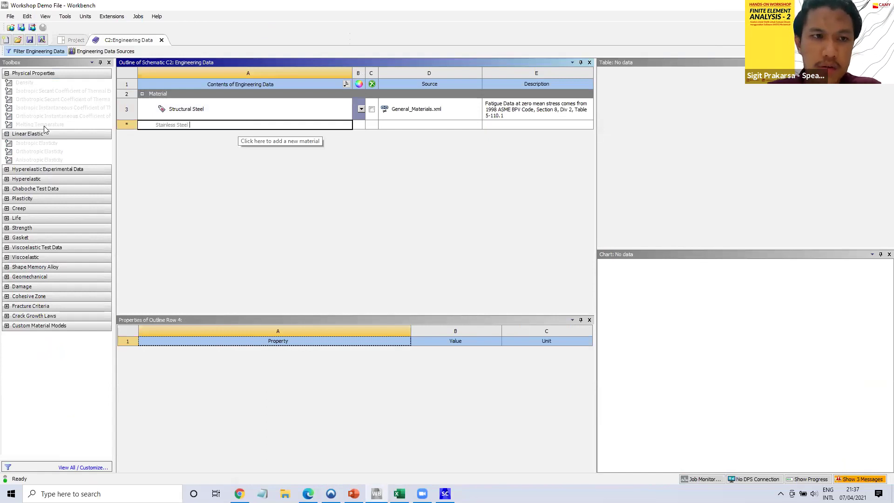
text(316)
key(Return)
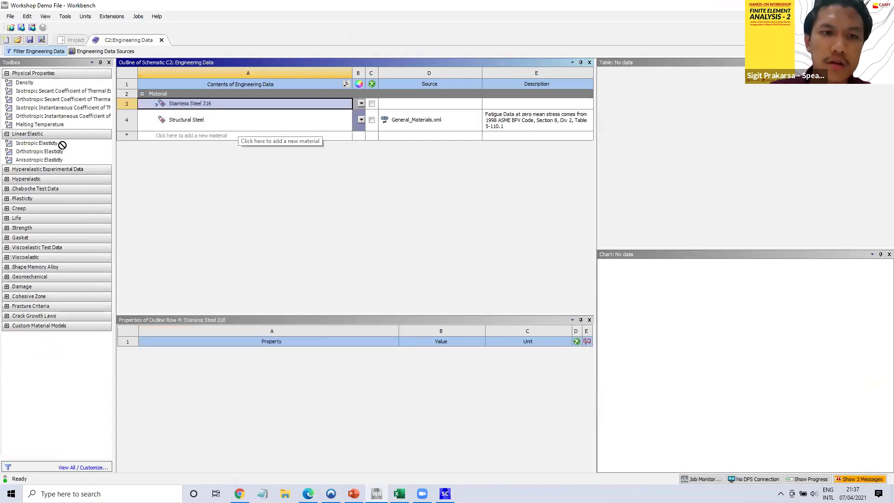
click(60, 144)
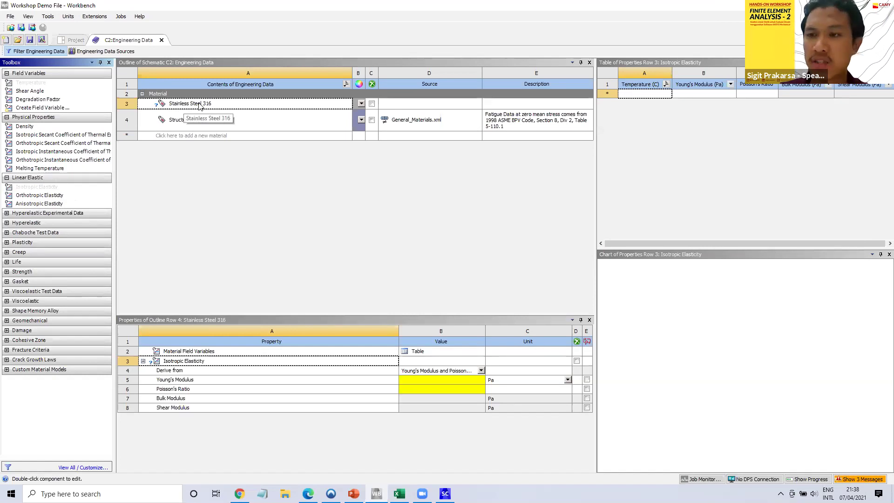
- Set the Young's Modulus of Stainless Steel 316 to 193000, with MPa as its unit
click(424, 382)
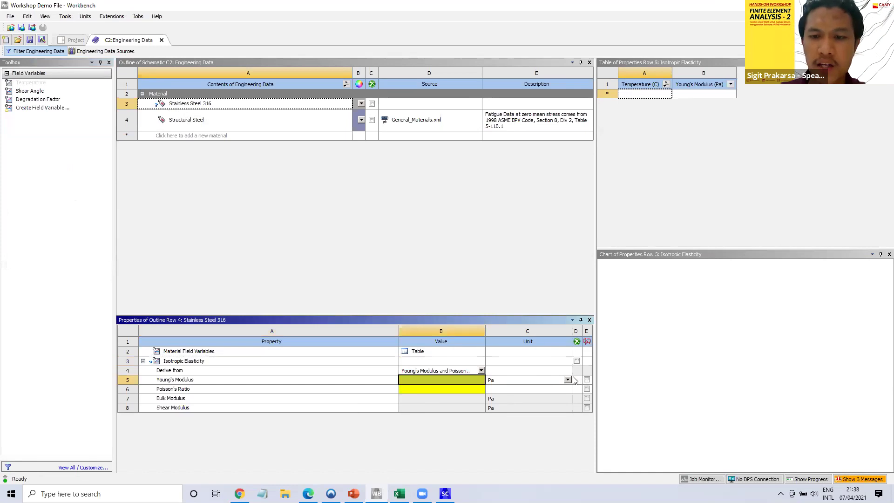
click(529, 380)
click(524, 421)
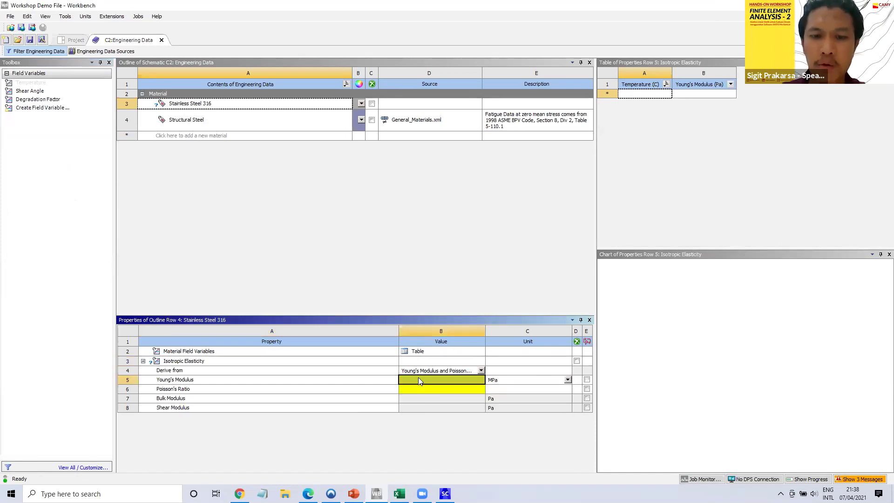
click(419, 379)
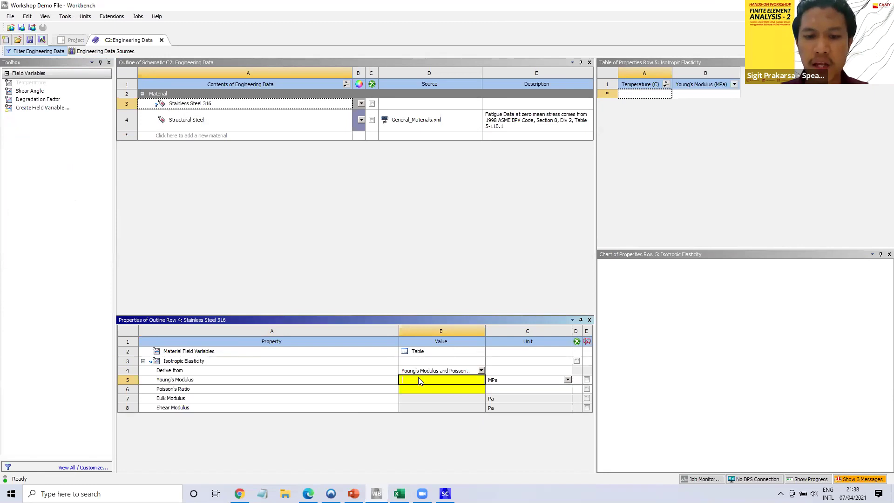
click(349, 486)
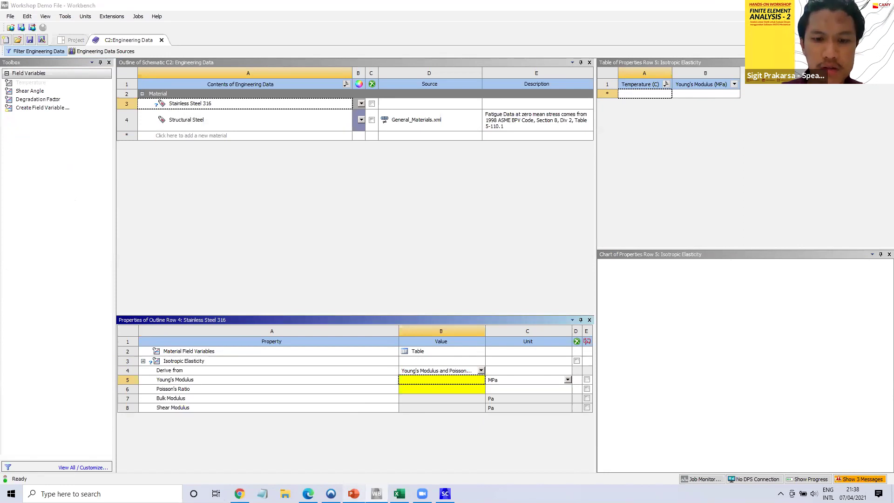
click(445, 379)
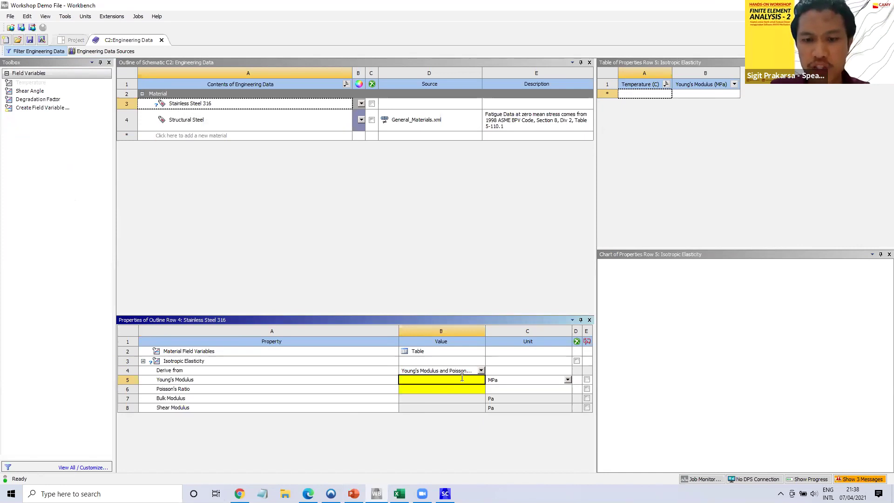
text(193000)
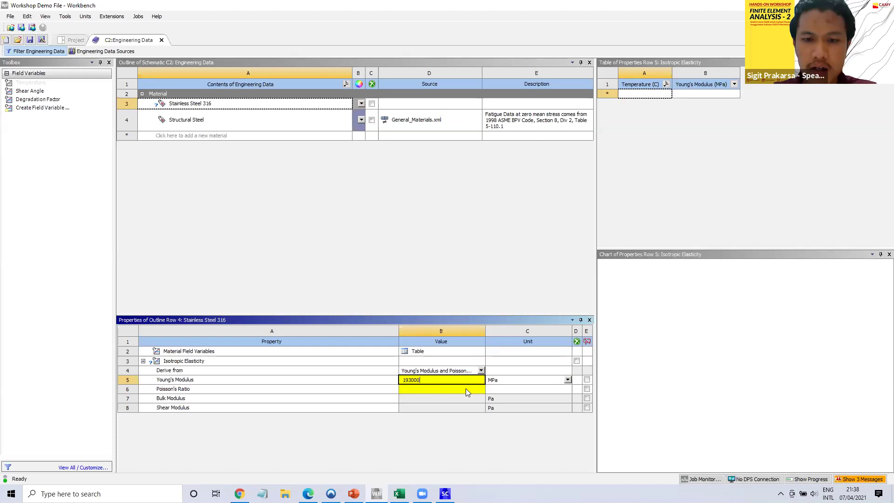
- Set the Poisson's Ratio of Stainless Steel 316 to 0,29
click(465, 388)
text(0,29)
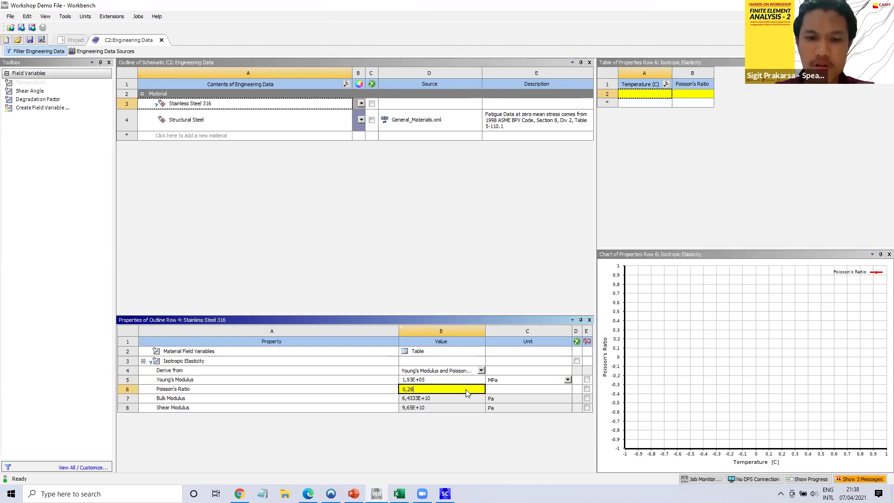
key(Return)
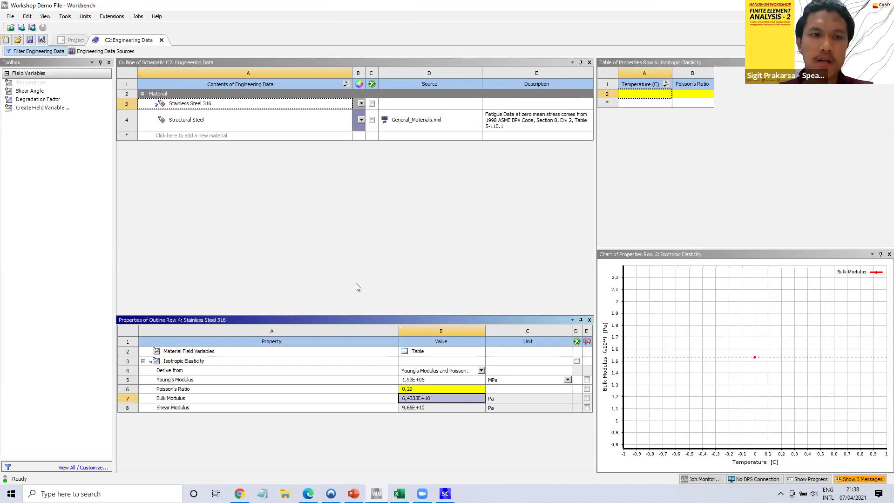
- Add a Density property to Stainless Steel 316 and set it to 7800 kg m^-3
click(201, 251)
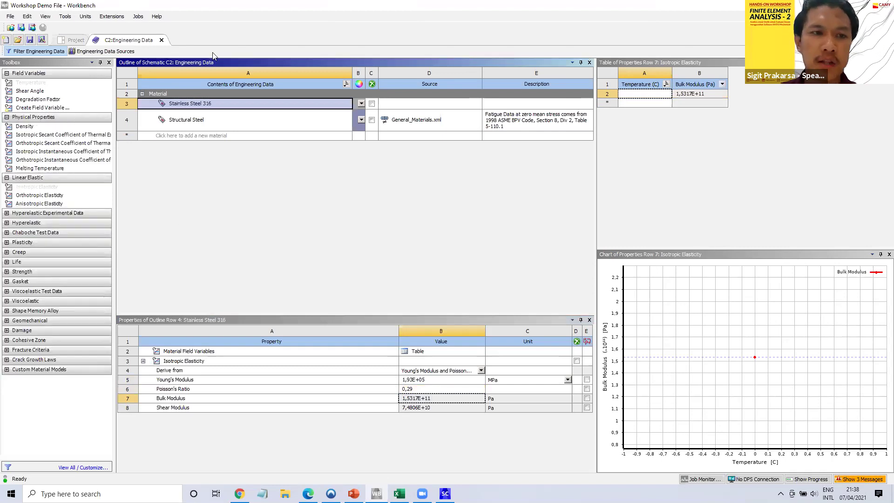
click(22, 127)
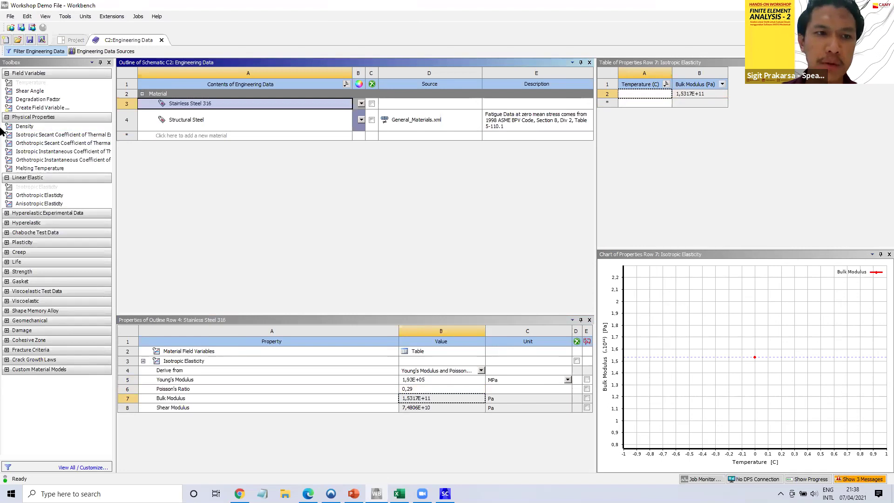
drag(74, 127, 193, 103)
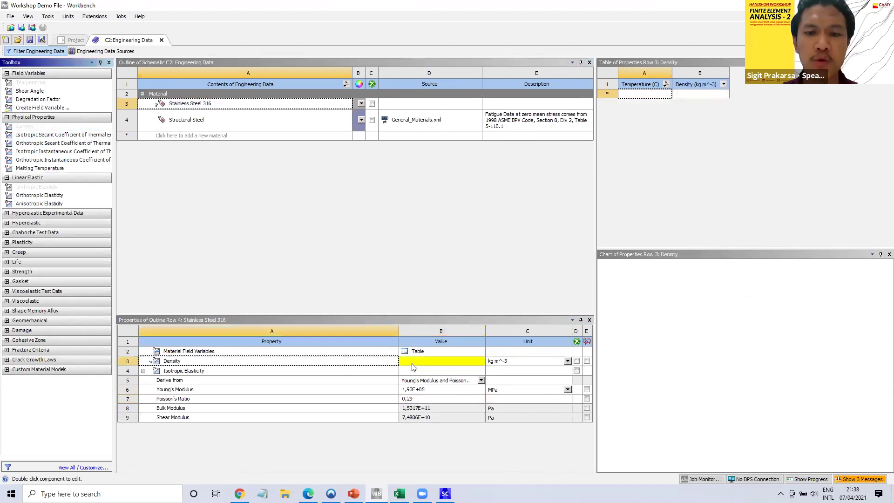
click(413, 364)
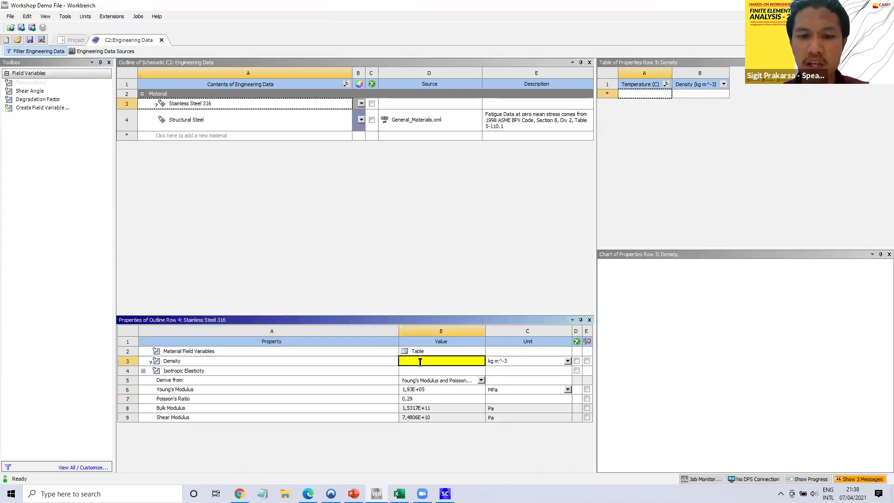
text(7990)
key(Return)
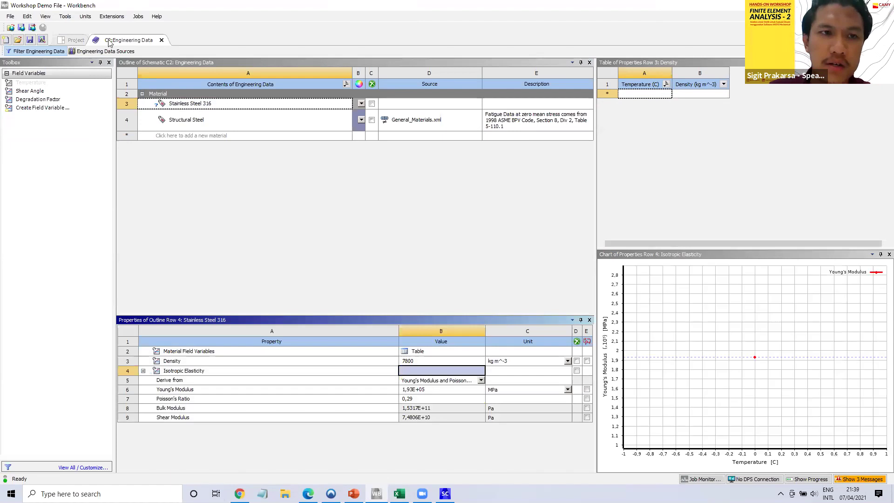
- Close the engineering data and open the Lifting Lug Bracket DEMO system's Model in Mechanical
click(73, 40)
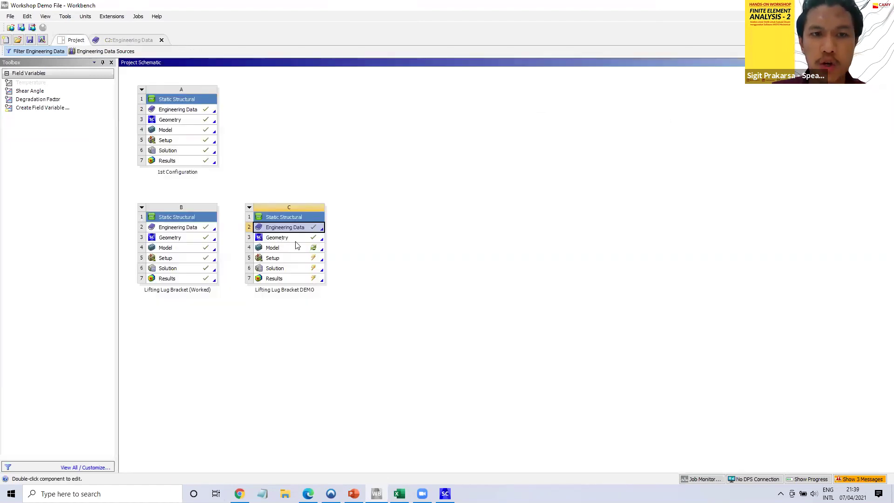
click(161, 40)
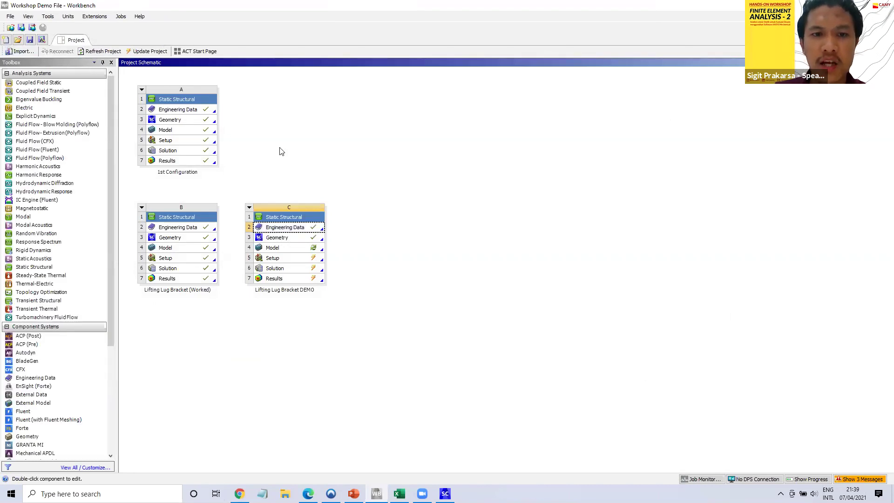
double_click(285, 249)
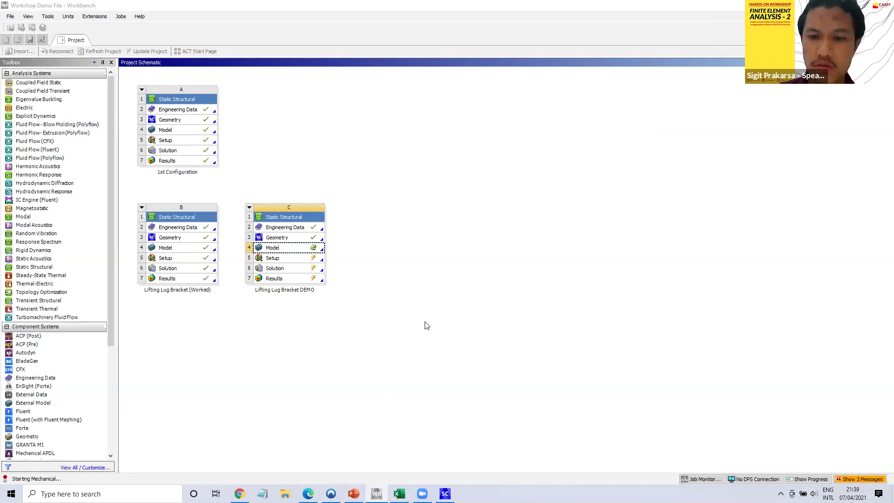
mouse_move(399, 493)
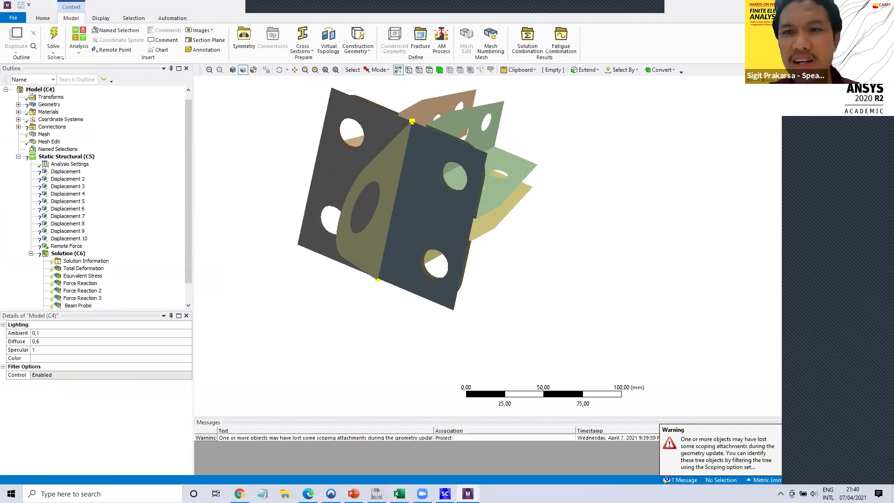
middle_drag(433, 242, 456, 172)
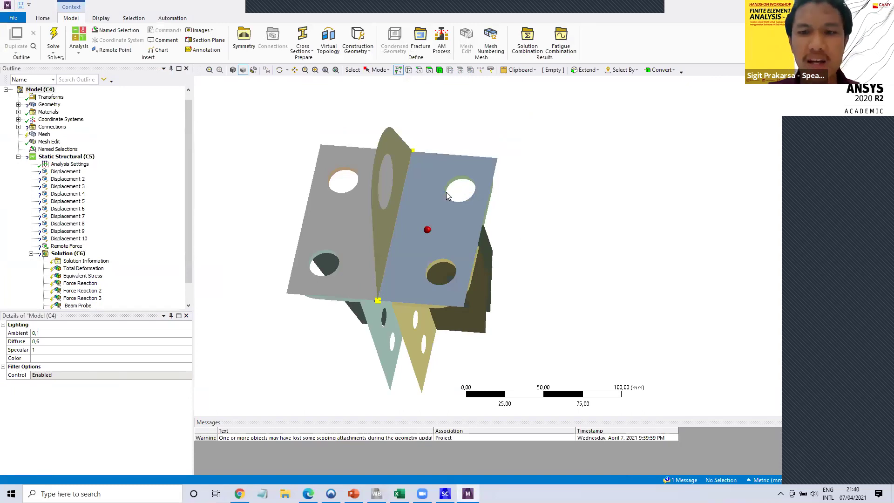
middle_drag(446, 191, 444, 171)
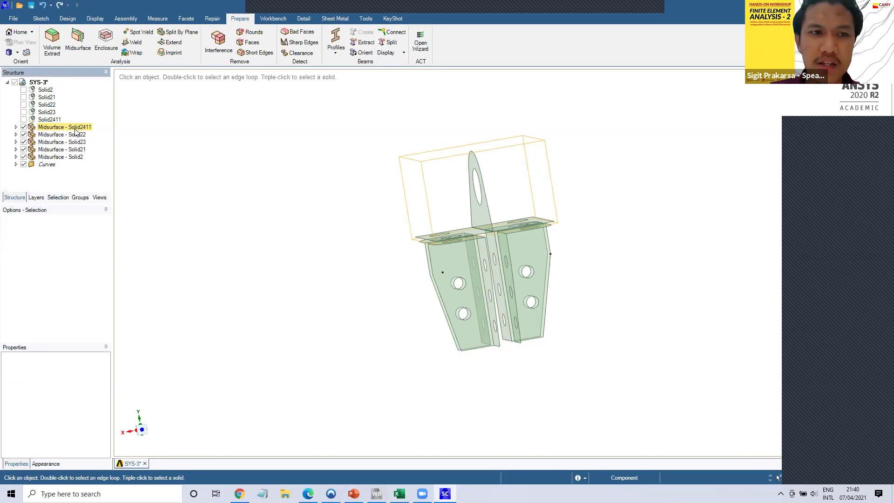
- In SpaceClaim, set Share Topology of the component Midsurface - Solid2411, holding the lug and its two base plates, to Merge
click(75, 129)
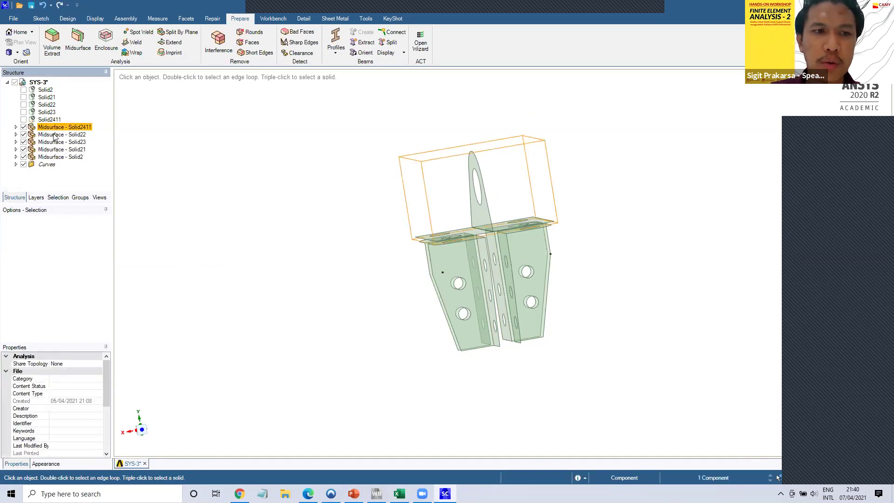
click(16, 127)
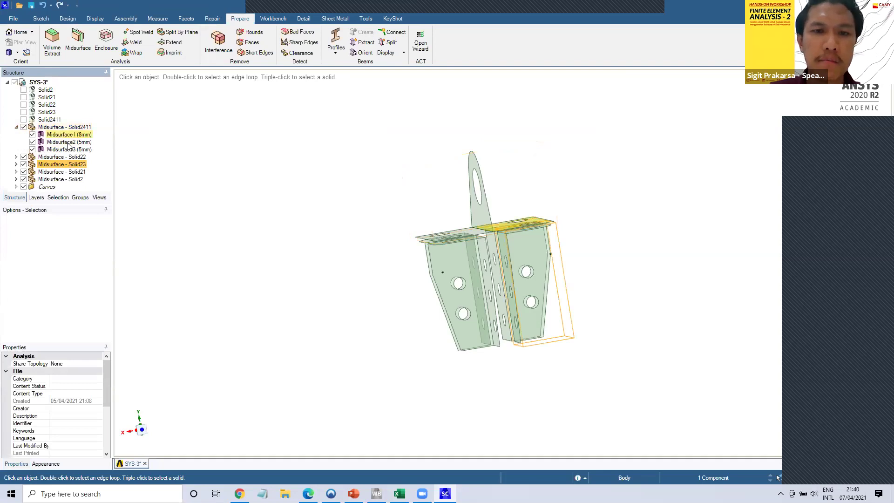
click(69, 146)
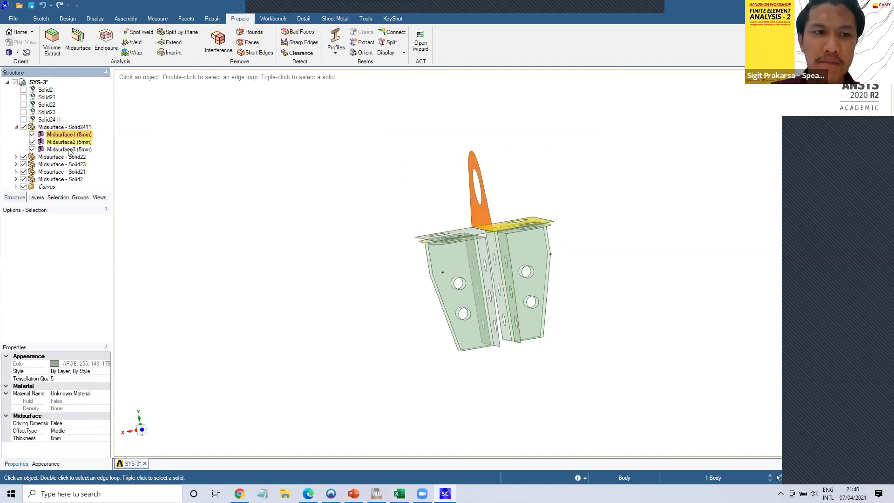
click(69, 150)
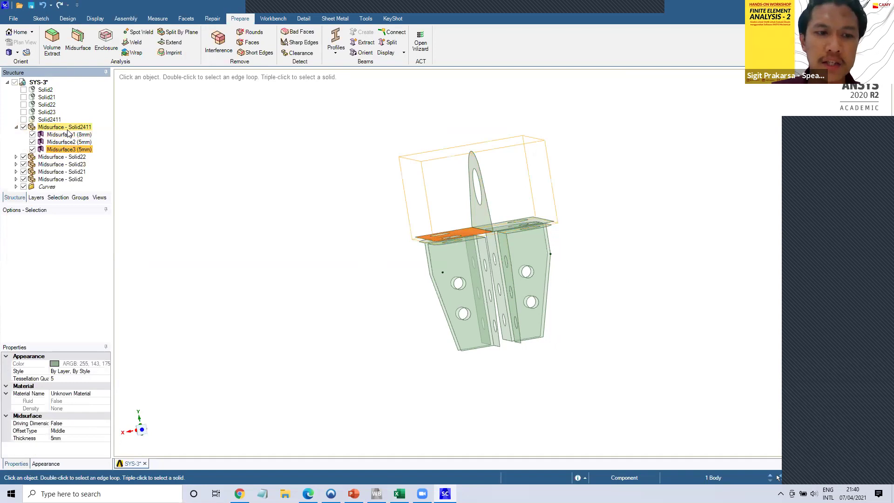
click(65, 127)
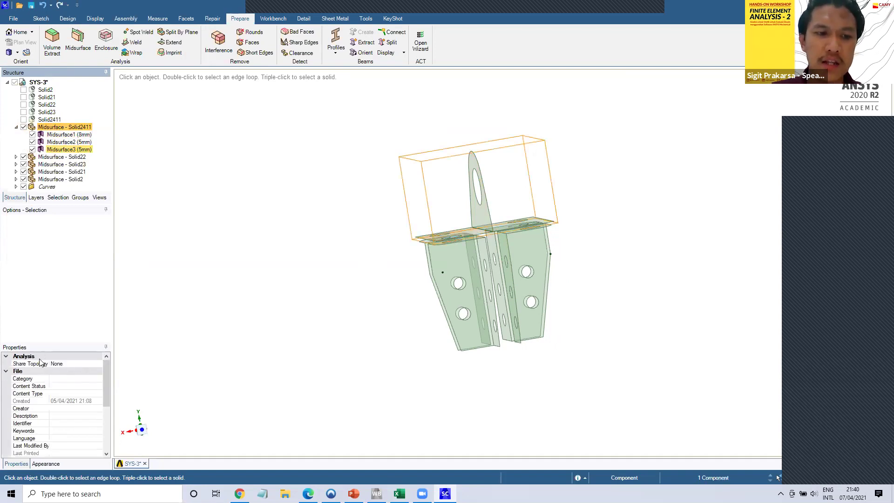
click(65, 365)
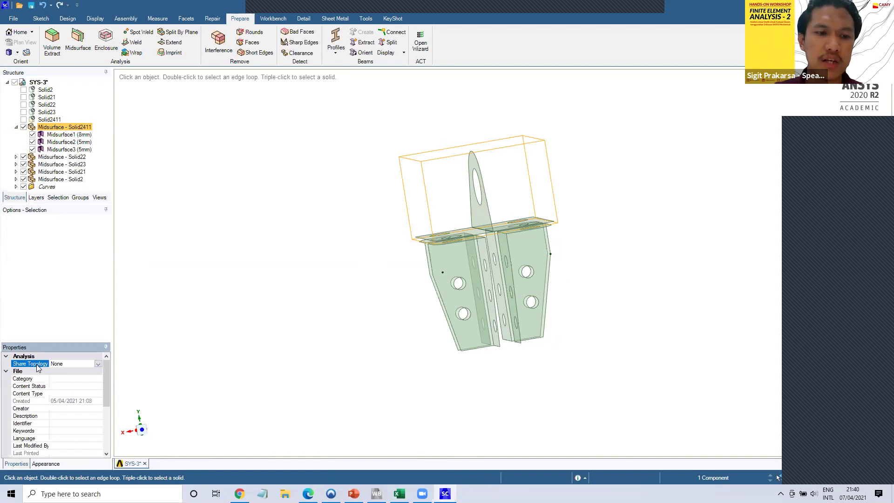
click(98, 363)
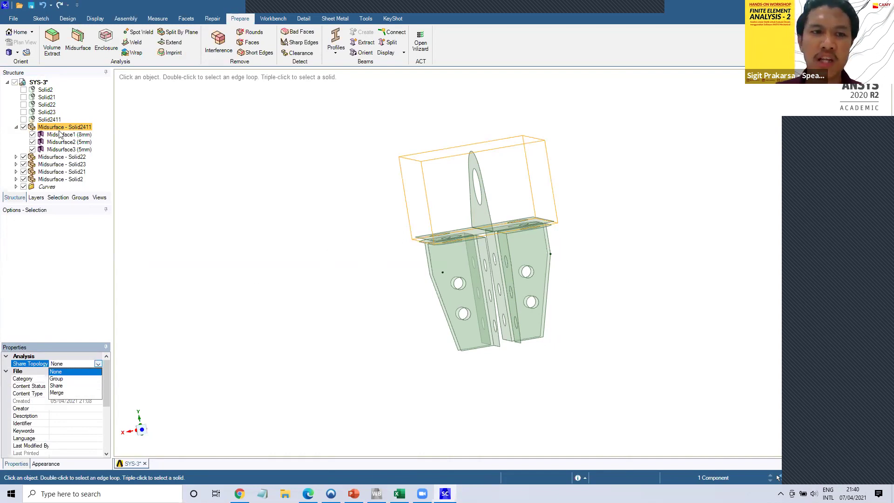
click(57, 392)
middle_drag(271, 185, 273, 222)
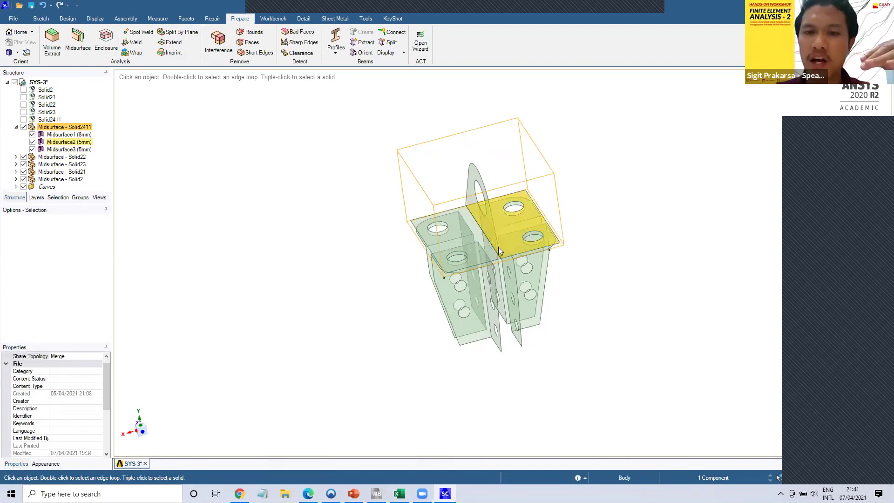
click(475, 225)
scroll(478, 202, up, 5)
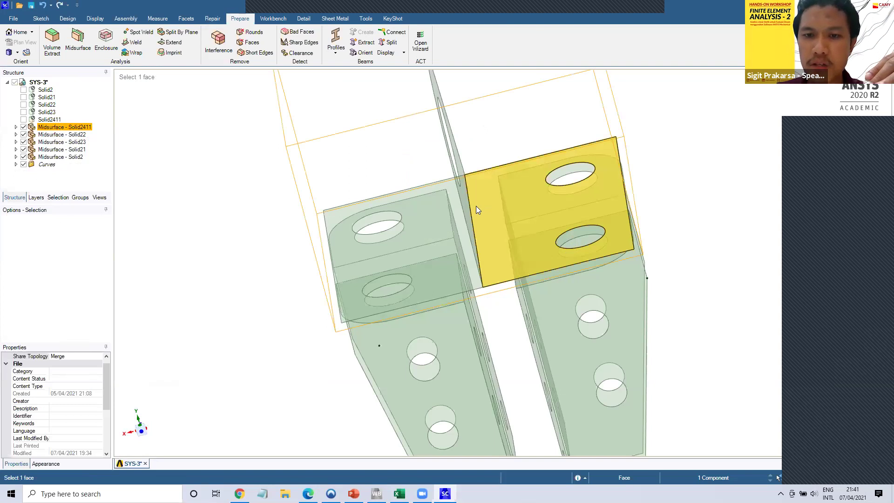
middle_drag(476, 206, 472, 206)
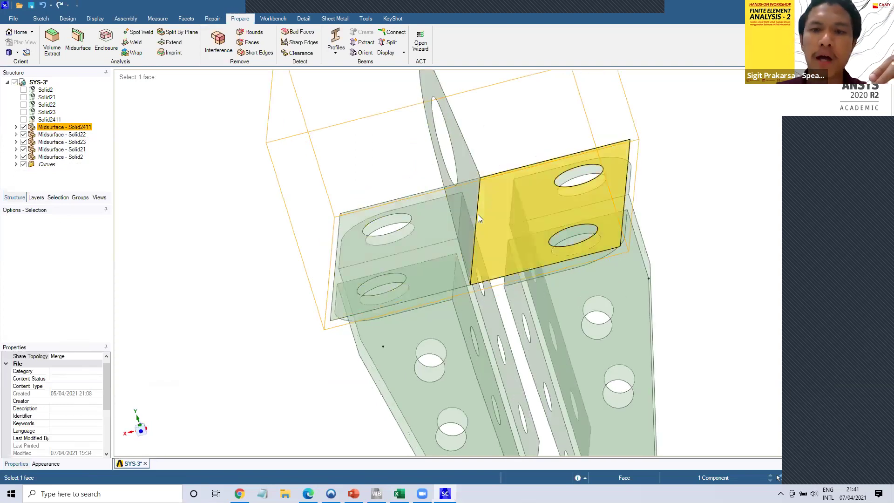
middle_drag(476, 234, 474, 219)
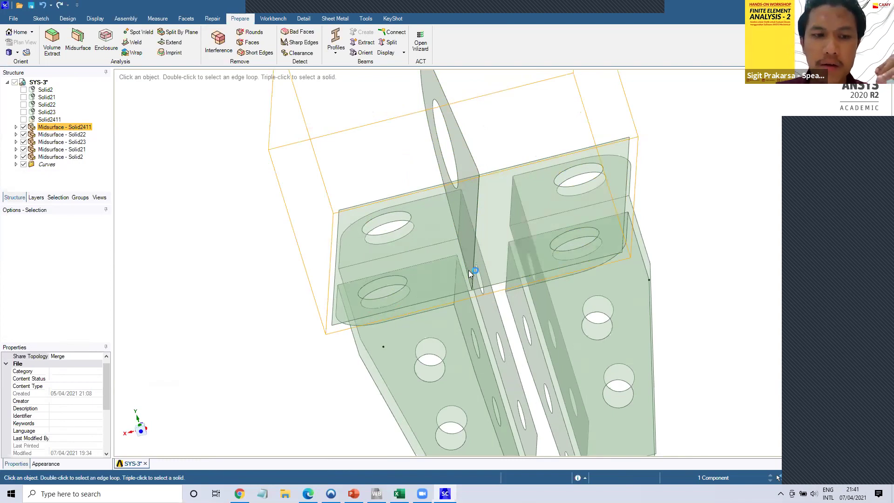
- Switch to Mechanical and assign Stainless Steel 316 to the four standalone midsurface bodies, Solid22, Solid23, Solid21 and Solid2
key(super+d)
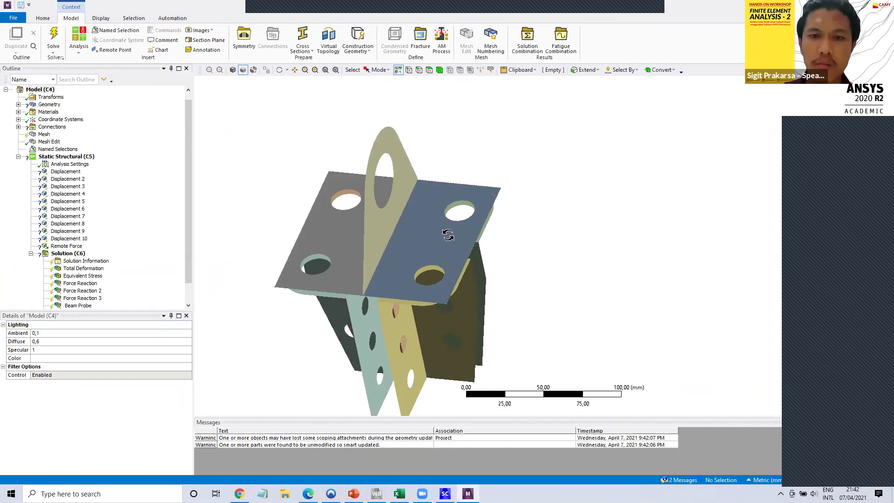
middle_click(514, 184)
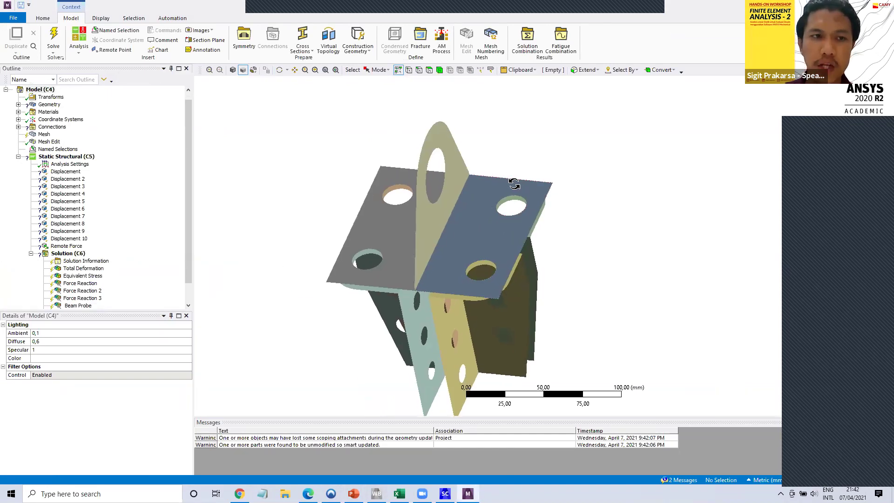
drag(513, 183, 481, 211)
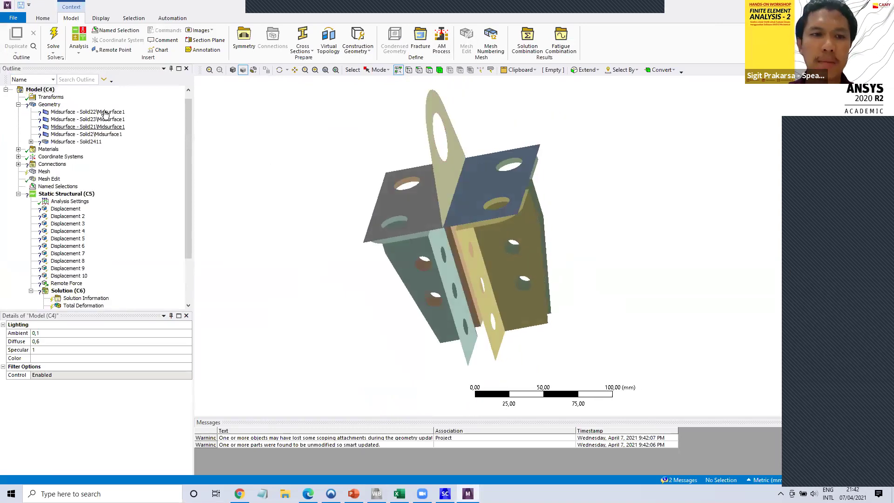
click(105, 113)
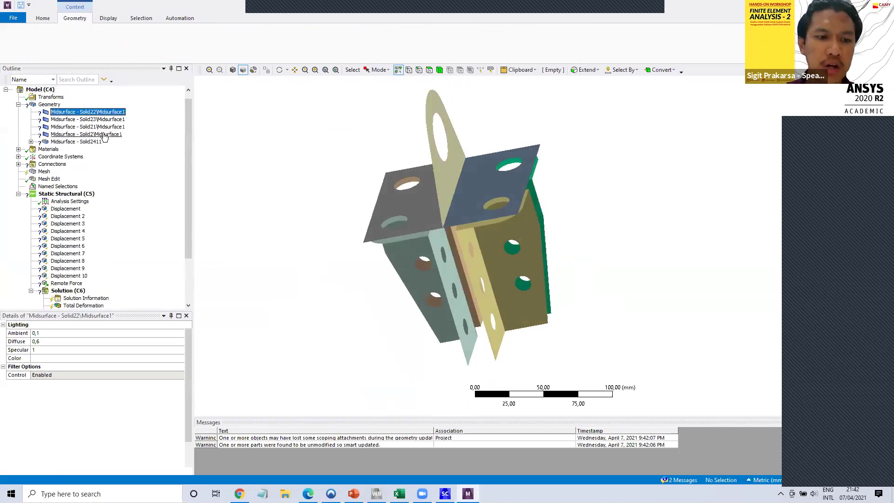
shift+click(86, 134)
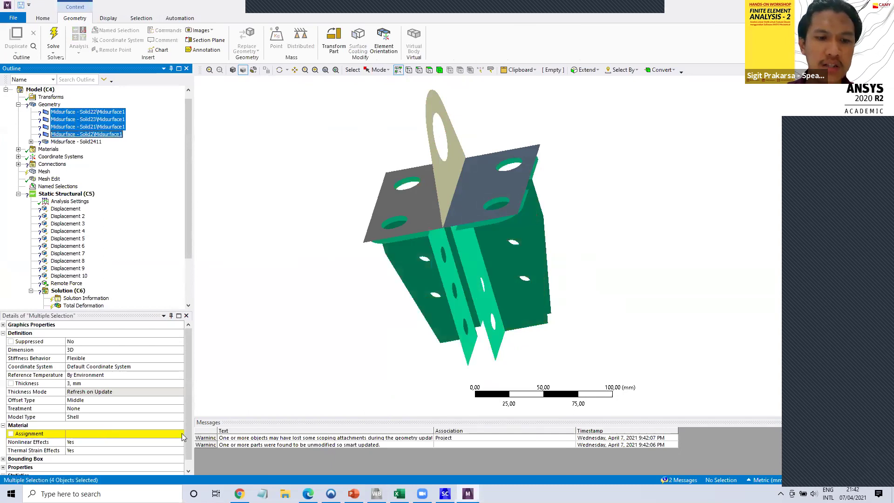
click(250, 328)
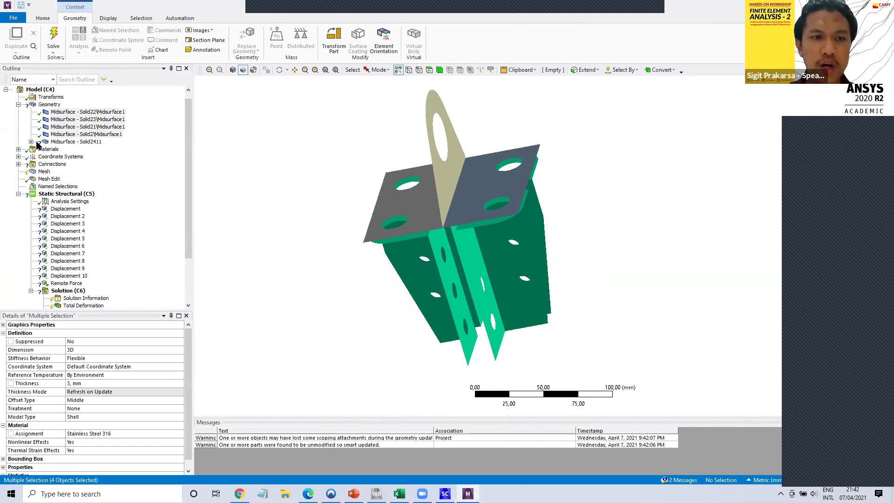
- Assign Stainless Steel 316 to Midsurface1, Midsurface2 and Midsurface3 of the part Midsurface - Solid2411
click(31, 142)
click(70, 149)
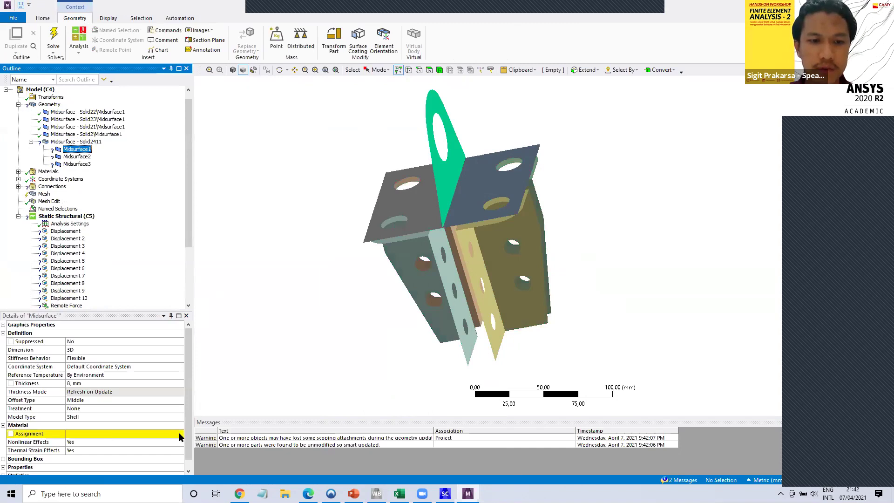
shift+click(77, 164)
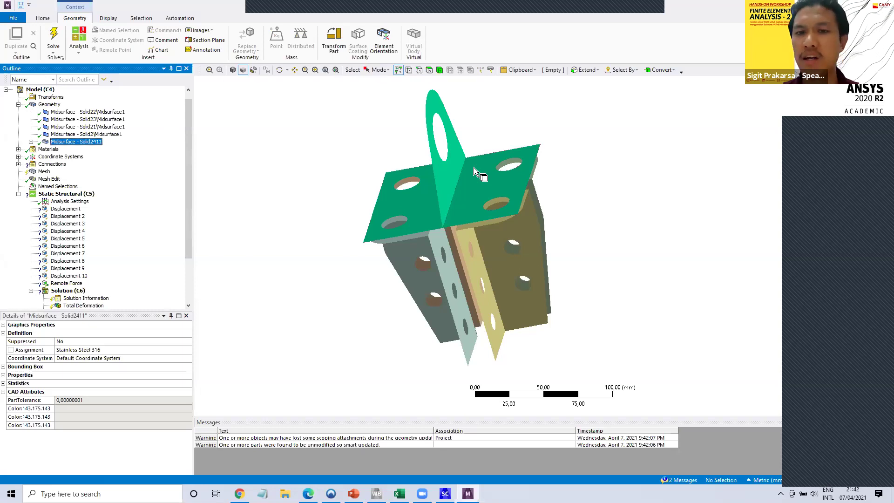
middle_drag(475, 173, 456, 187)
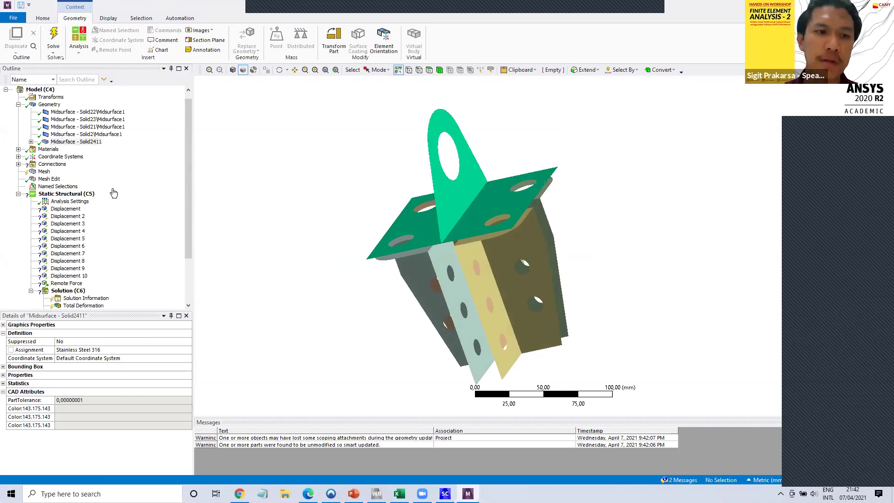
- Delete the four existing circular beam connections under Connections
click(18, 164)
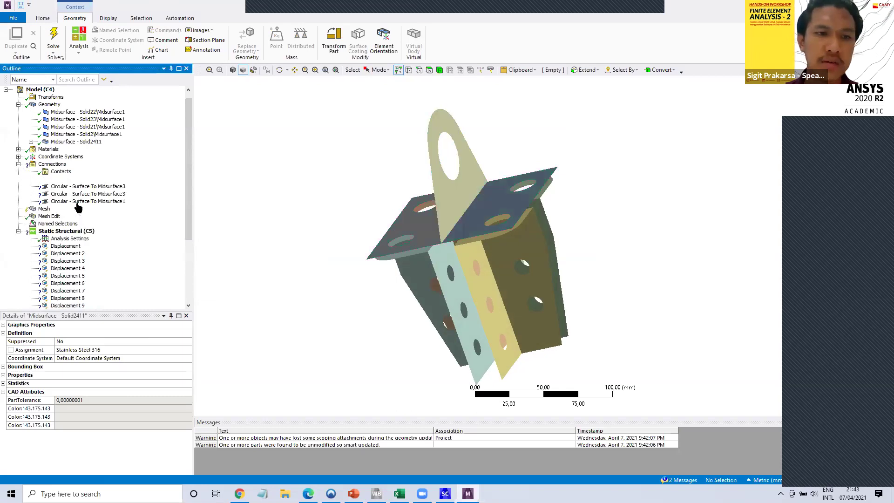
shift+click(77, 202)
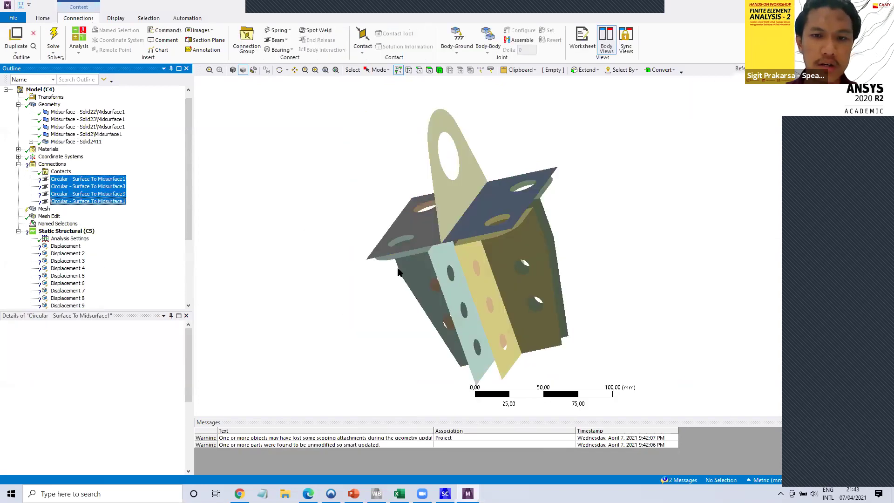
middle_drag(399, 189, 424, 218)
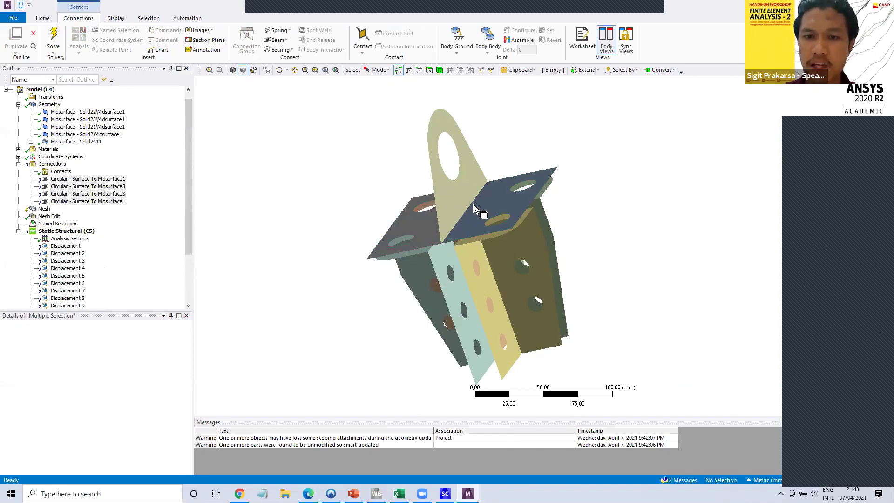
key(Delete)
- Insert a new body-body circular beam under Connections and set its radius to 10 mm
middle_drag(471, 188, 462, 140)
scroll(469, 183, up, 2)
click(459, 188)
mouse_move(469, 182)
middle_down()
mouse_move(467, 191)
mouse_move(470, 183)
middle_up()
click(476, 190)
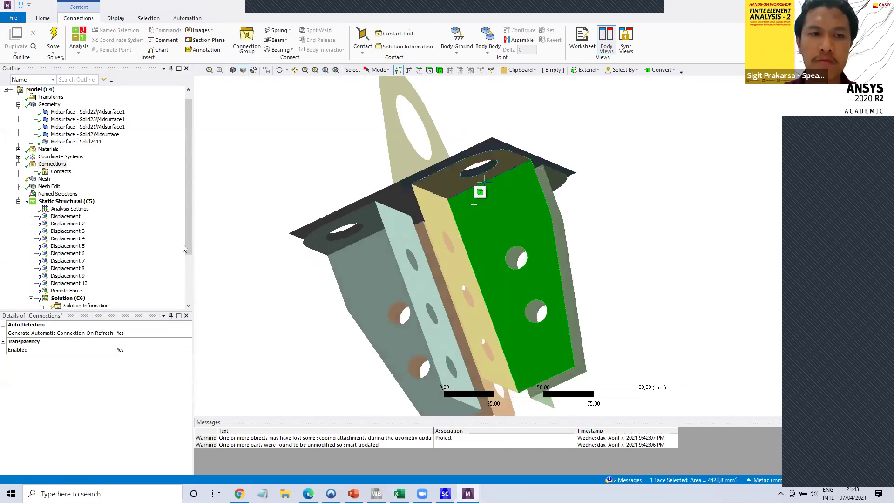
click(53, 165)
right_click(55, 167)
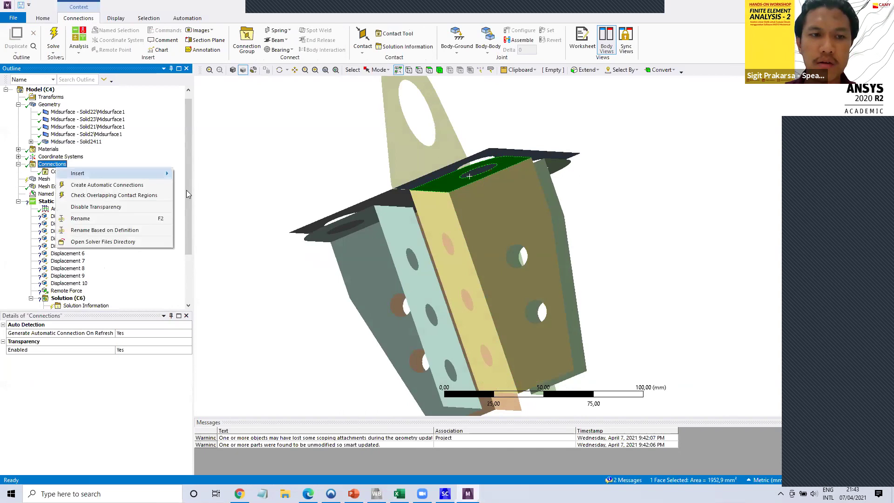
mouse_move(140, 173)
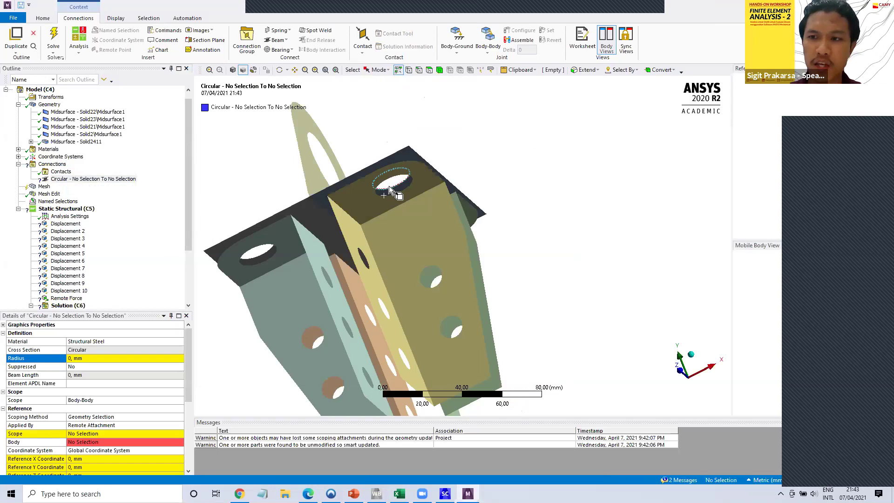
click(140, 358)
text(10)
key(Return)
scroll(165, 392, down, 1)
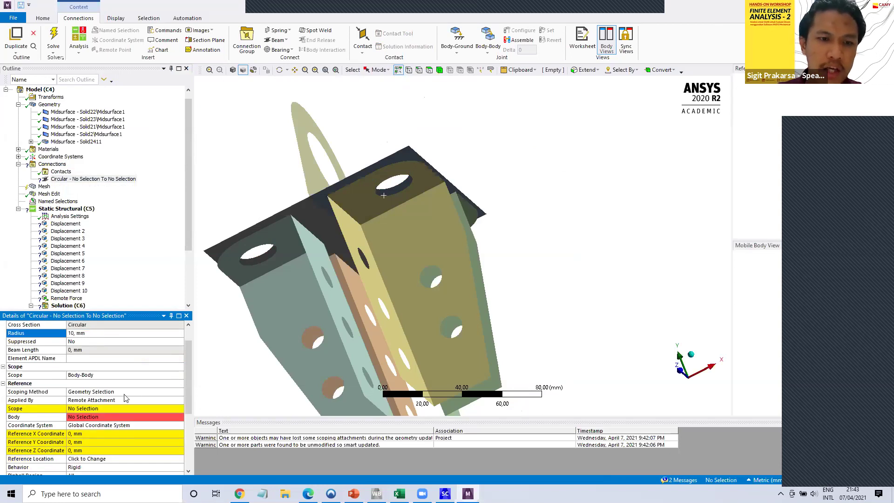
- Scope the beam's reference to the flange hole edge of Midsurface - Solid2 and its mobile side to the facing base plate hole edge
click(83, 409)
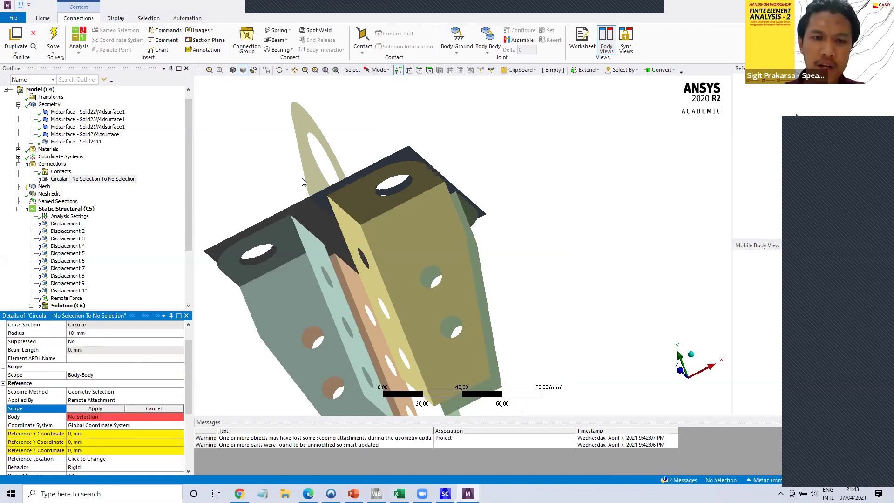
click(397, 193)
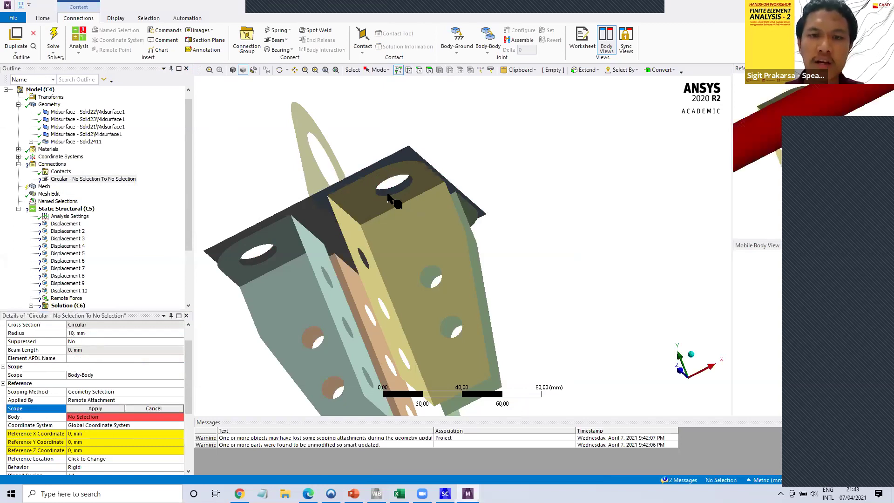
click(99, 411)
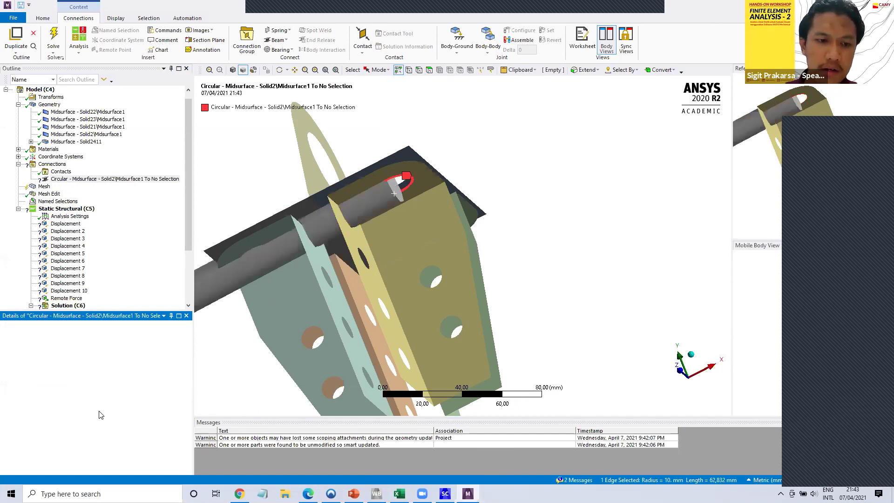
scroll(40, 419, down, 2)
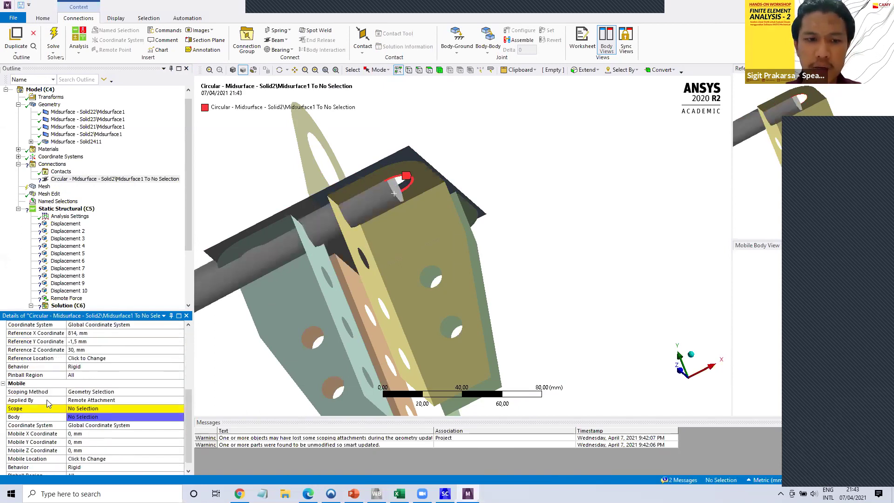
scroll(33, 387, down, 1)
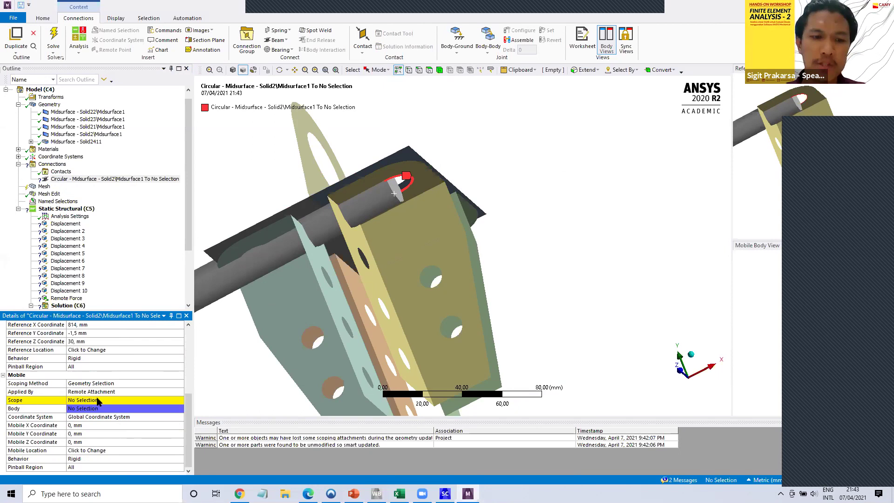
click(402, 184)
click(402, 183)
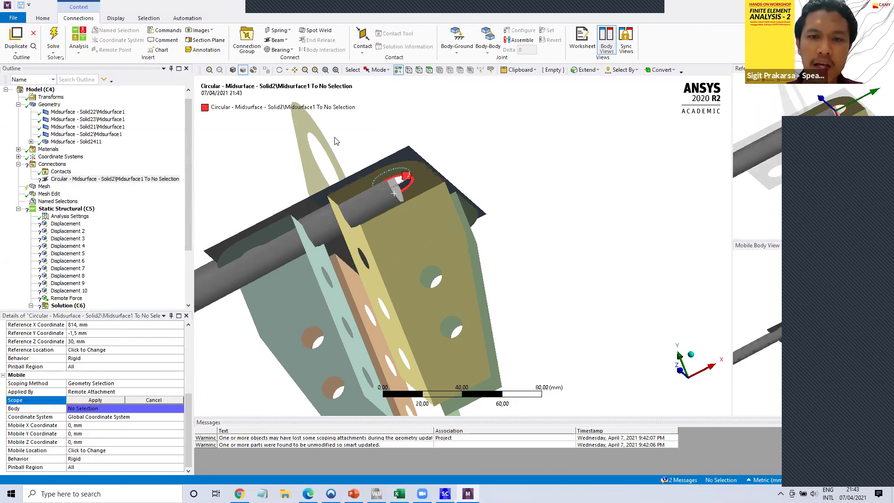
click(108, 403)
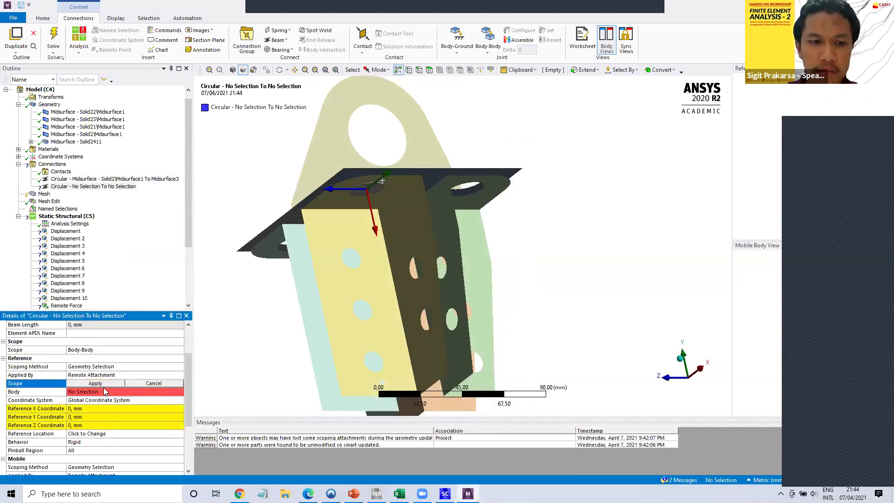
- Add a second body-body beam of 10 mm radius from the flange hole edge of Midsurface - Solid22 to the facing base plate hole edge
click(104, 386)
click(104, 391)
click(105, 391)
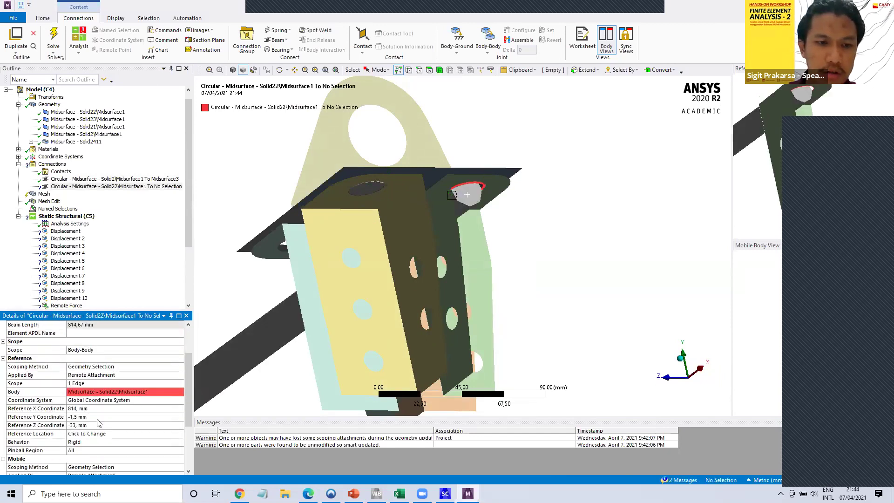
scroll(100, 424, down, 2)
click(96, 434)
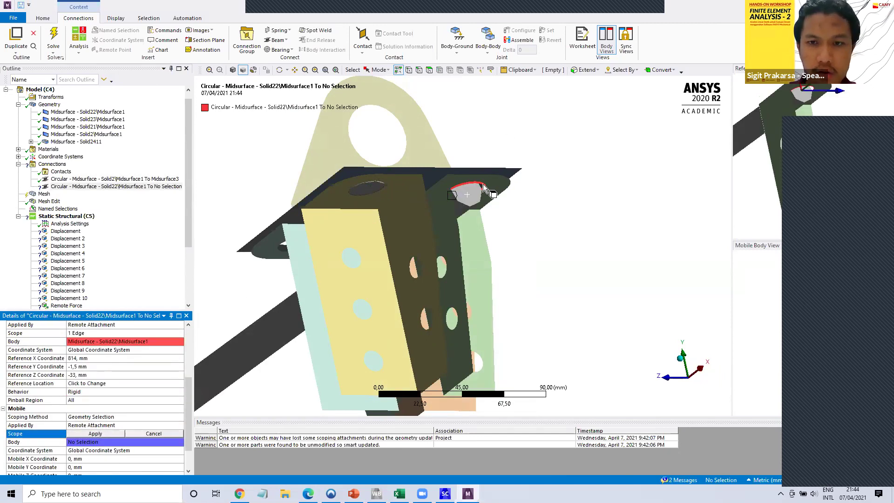
middle_drag(470, 175, 481, 176)
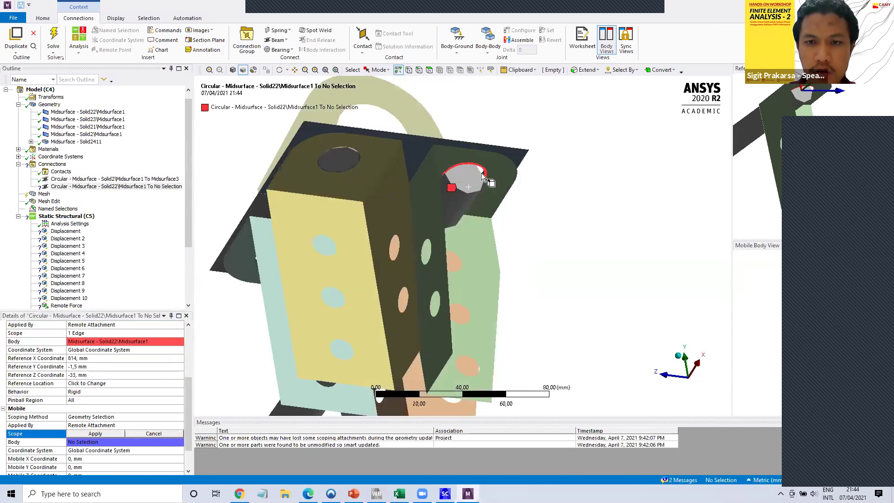
click(483, 175)
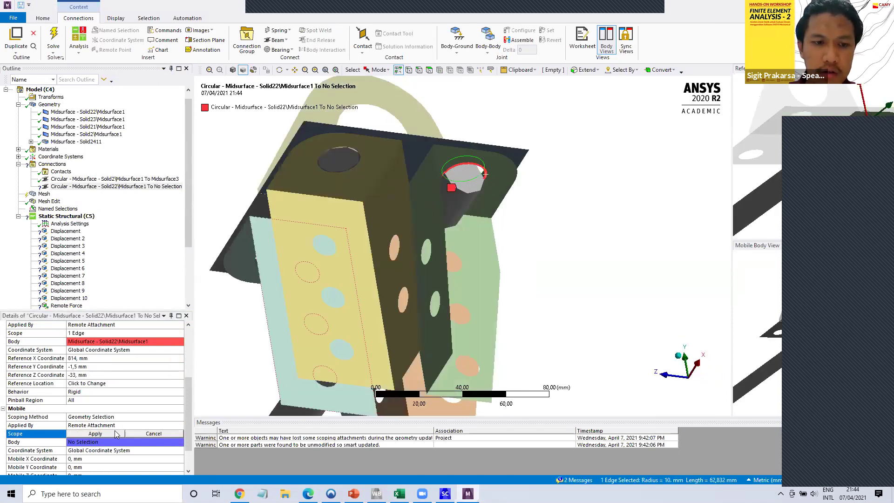
click(96, 434)
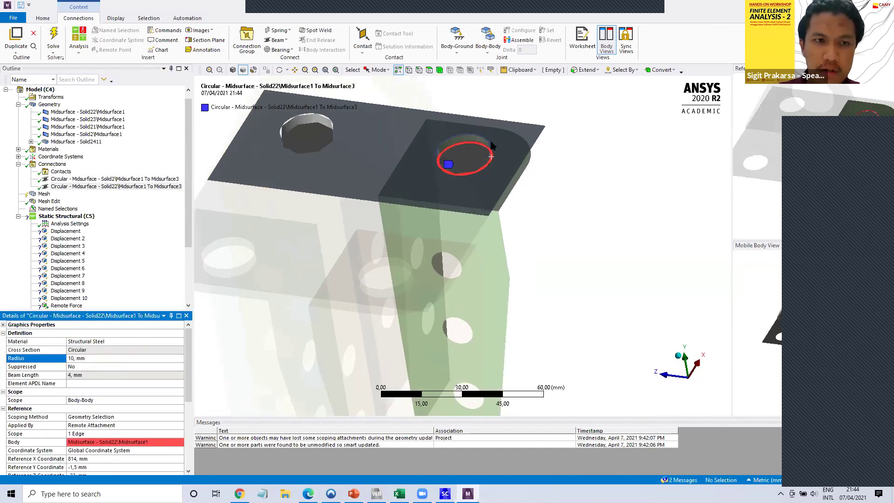
scroll(559, 182, up, 1)
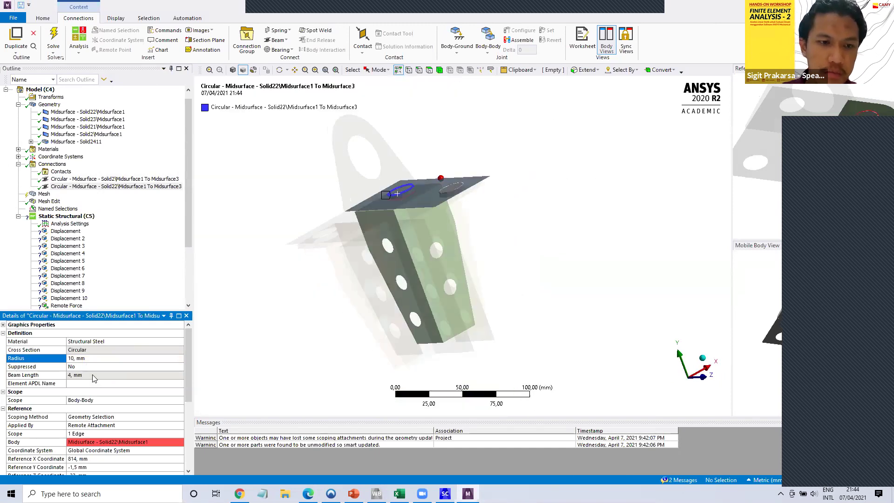
- Add a third body-body beam of 10 mm radius from the flange hole edge of Midsurface - Solid21 to the facing edge in base plate Midsurface2
scroll(93, 374, down, 2)
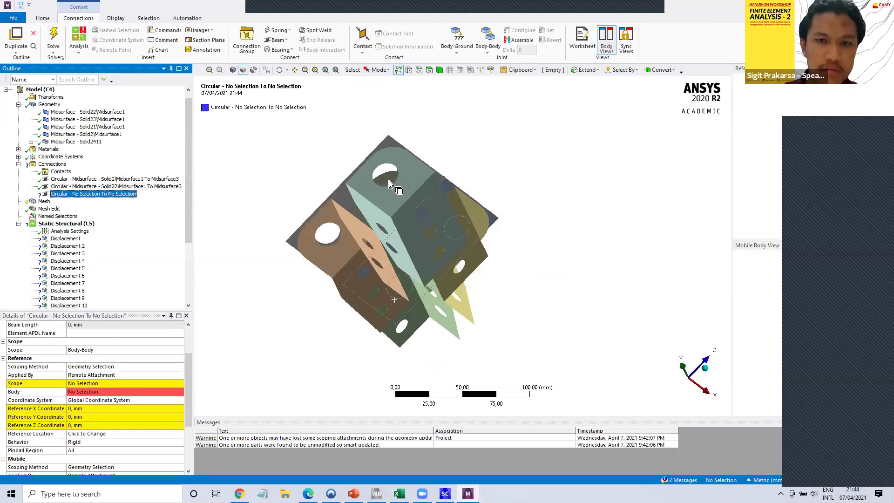
scroll(375, 177, up, 1)
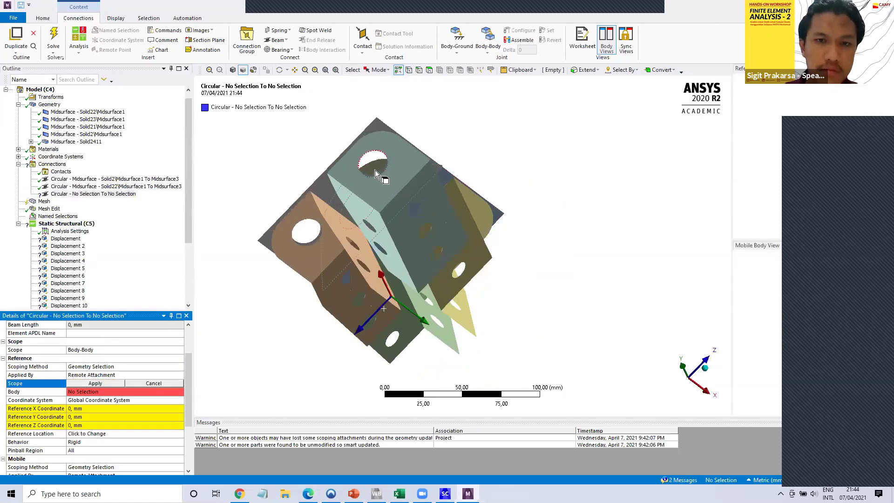
click(389, 189)
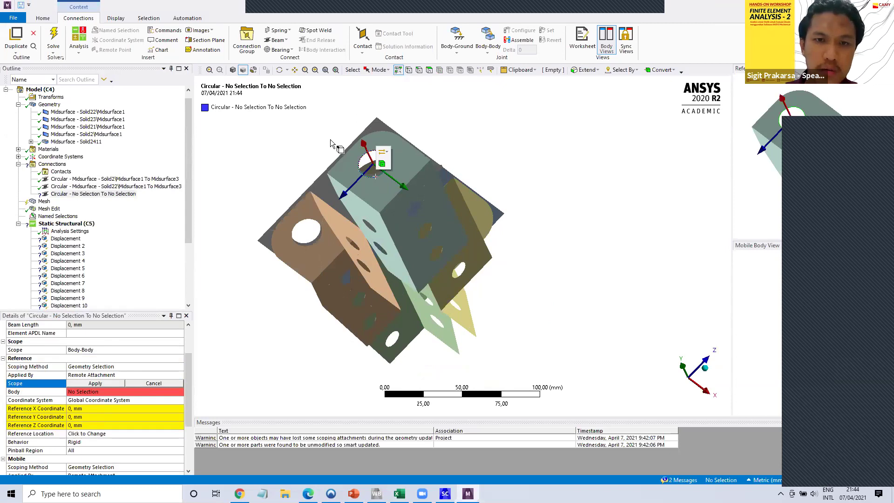
click(95, 382)
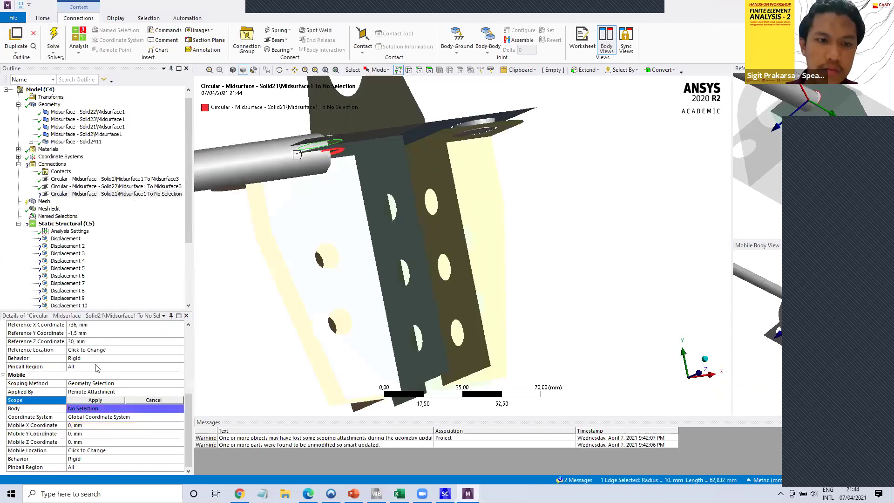
click(95, 400)
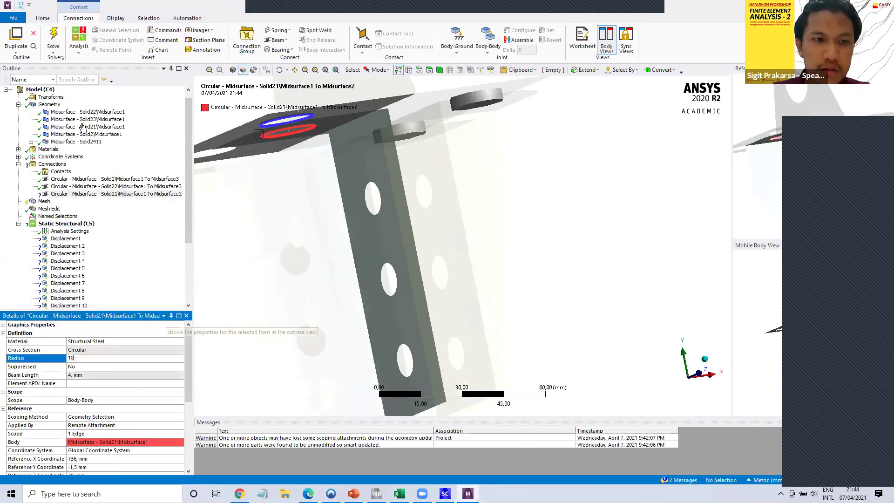
click(52, 164)
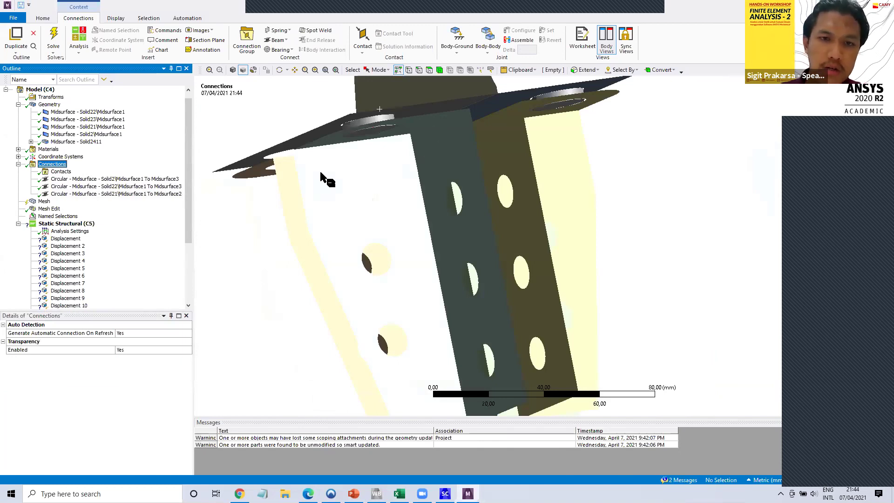
- Add a fourth body-body beam of 10 mm radius from the flange hole edge of Midsurface - Solid23 to the facing edge in base plate Midsurface2
right_click(54, 167)
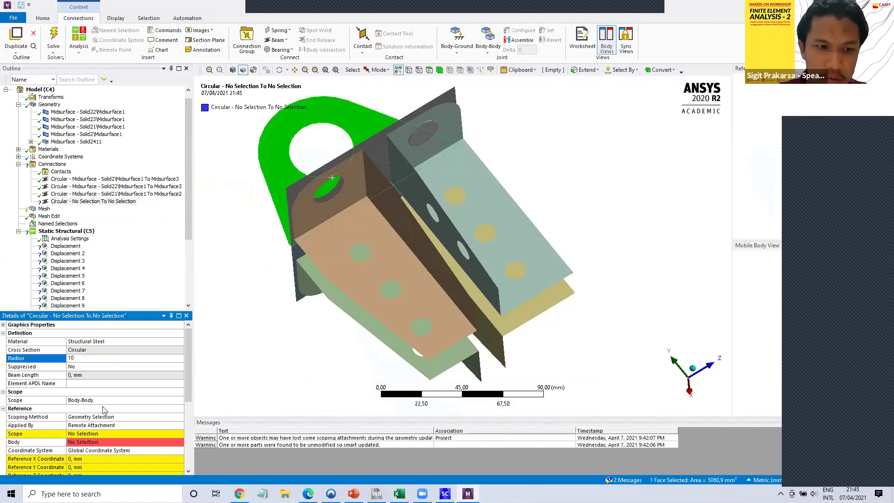
scroll(103, 409, down, 1)
click(103, 408)
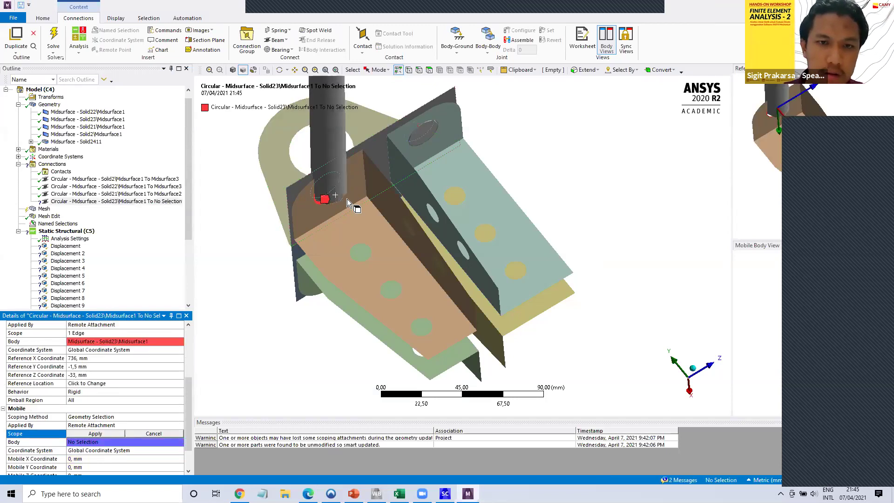
scroll(332, 199, up, 1)
middle_drag(331, 200, 306, 167)
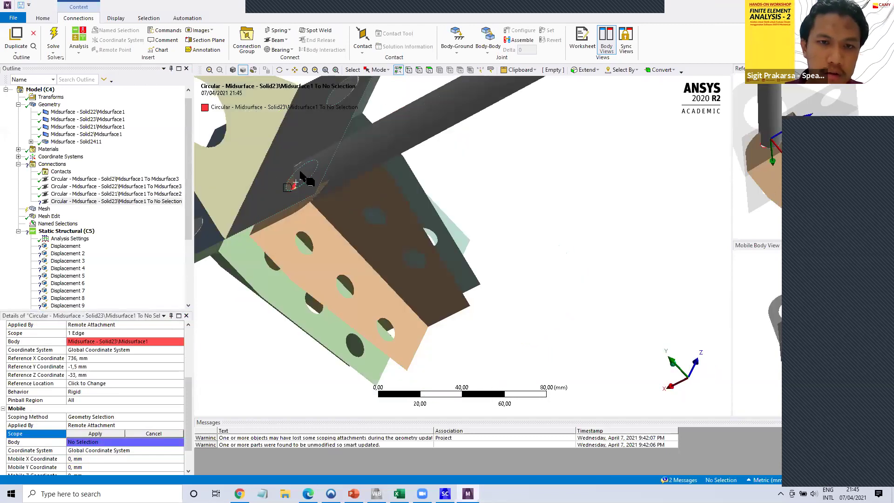
click(311, 142)
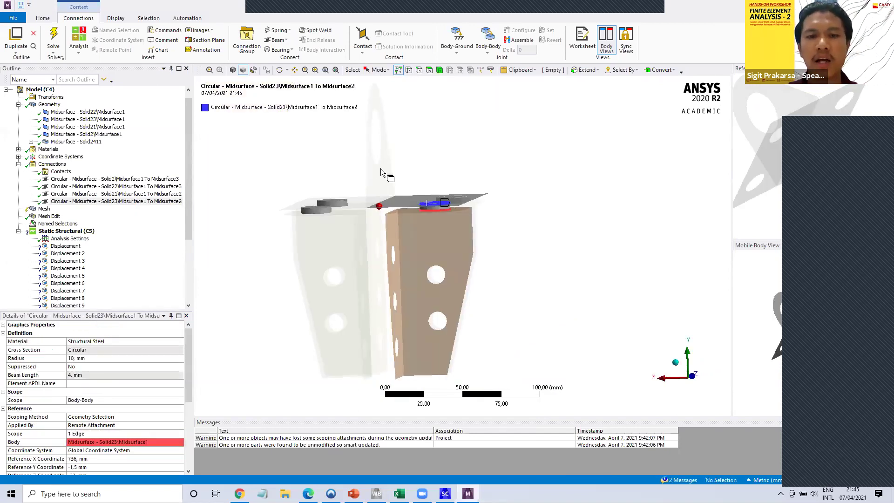
middle_drag(387, 175, 415, 251)
- Set the global mesh element size to 5 mm and generate the mesh
click(44, 209)
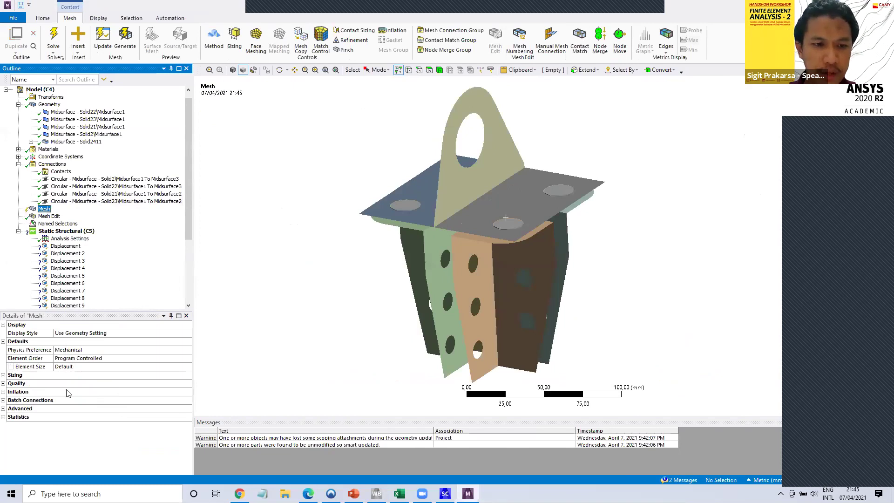
click(48, 367)
text(5)
key(Return)
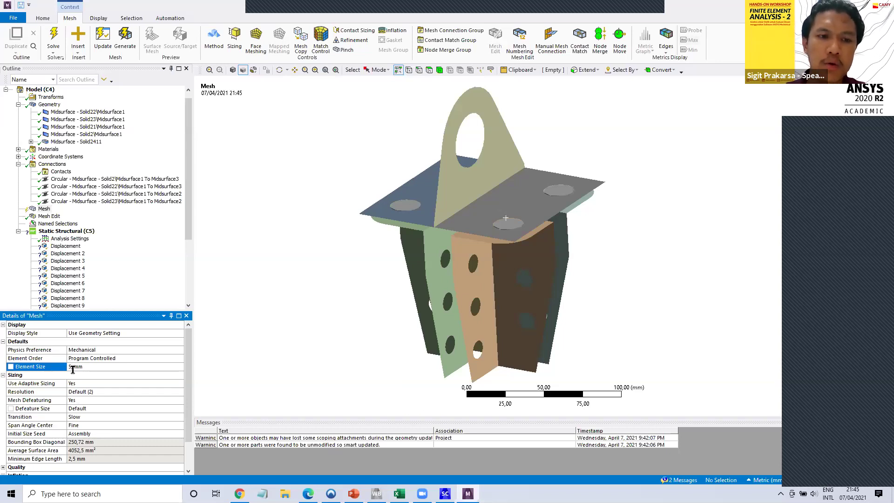
right_click(46, 209)
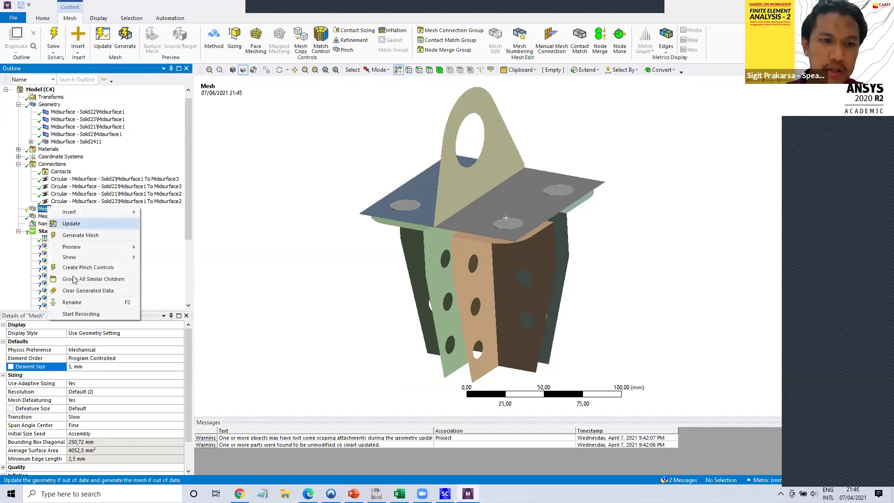
click(84, 232)
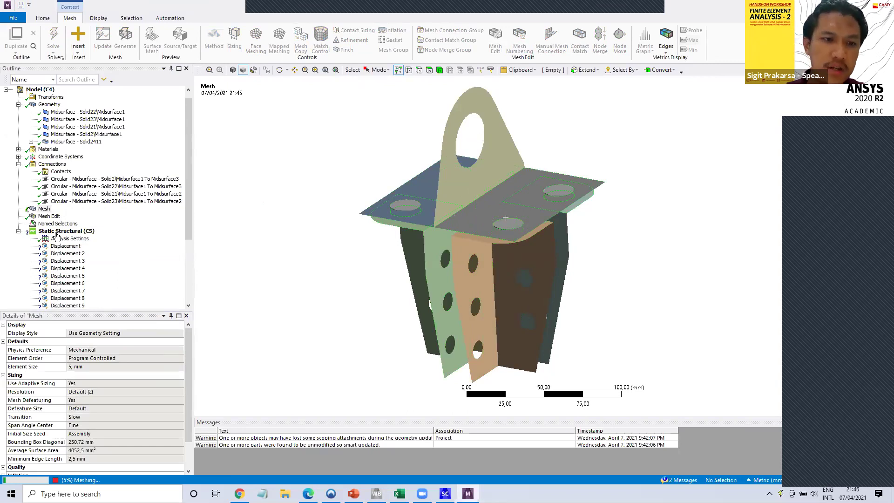
- Delete the unscoped supports and load from Displacement through Displacement 10 and Remote Force under Static Structural
click(70, 248)
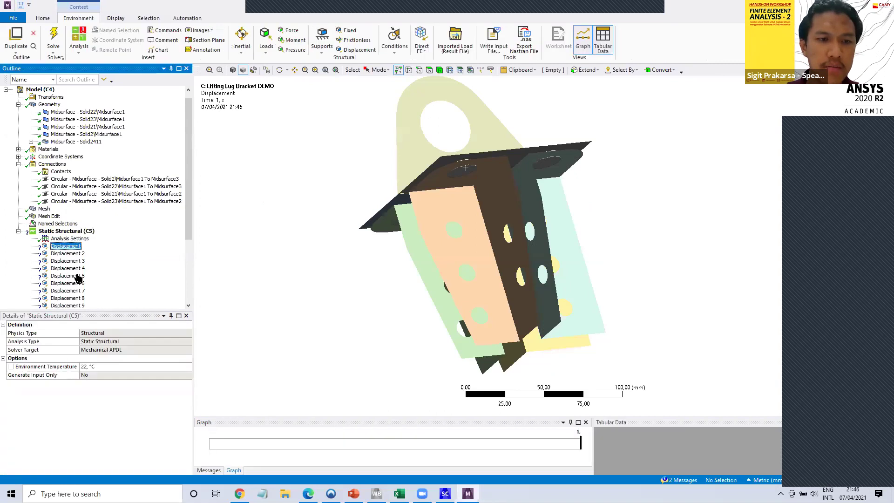
scroll(77, 278, down, 2)
shift+click(67, 276)
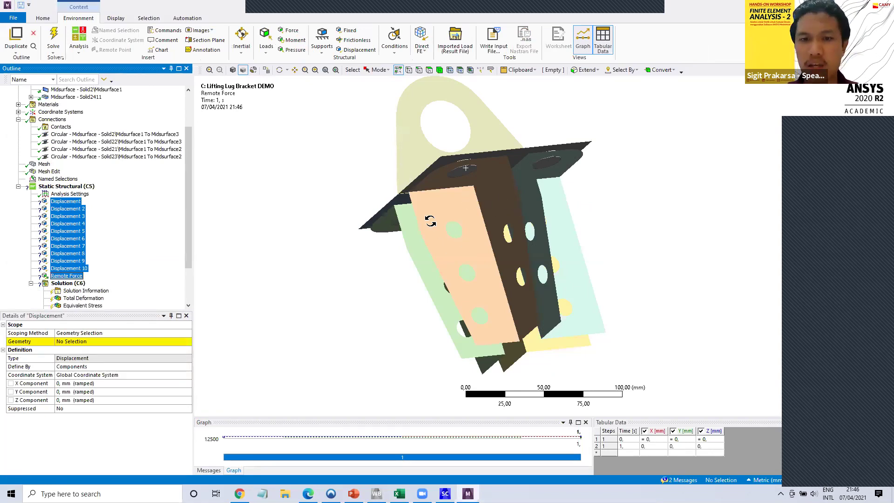
key(Delete)
key(Return)
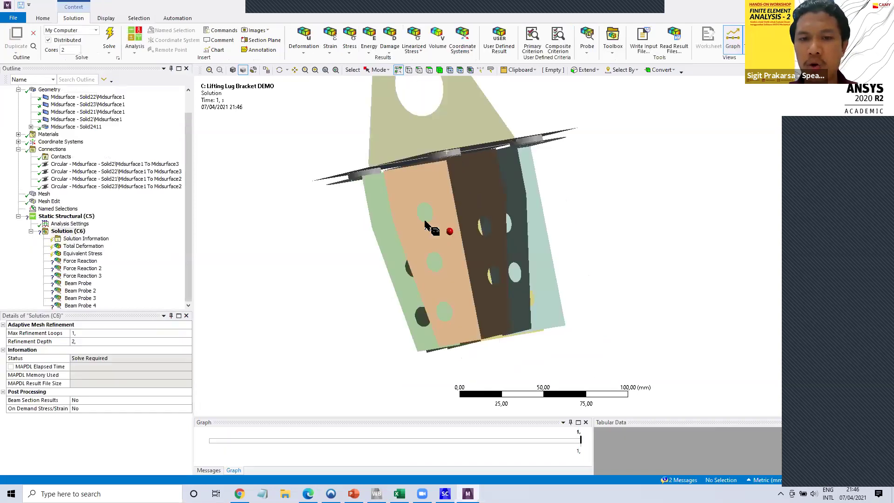
- Insert separate displacement supports on the upper and the lower aligned hole edge pairs through the orange and teal two-hole plates
middle_drag(419, 226, 424, 272)
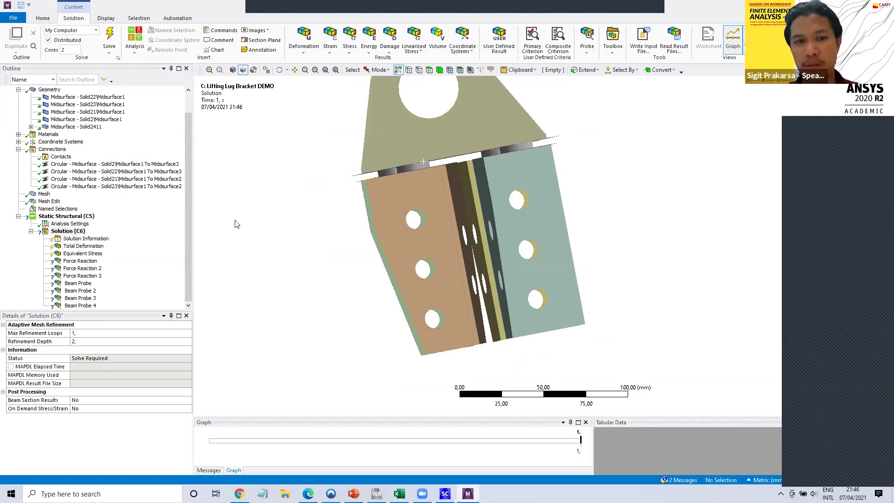
click(57, 217)
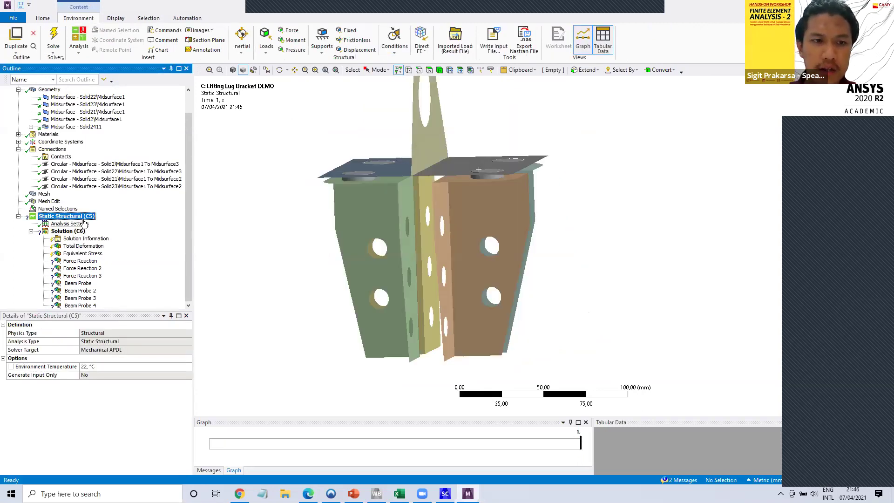
right_click(85, 219)
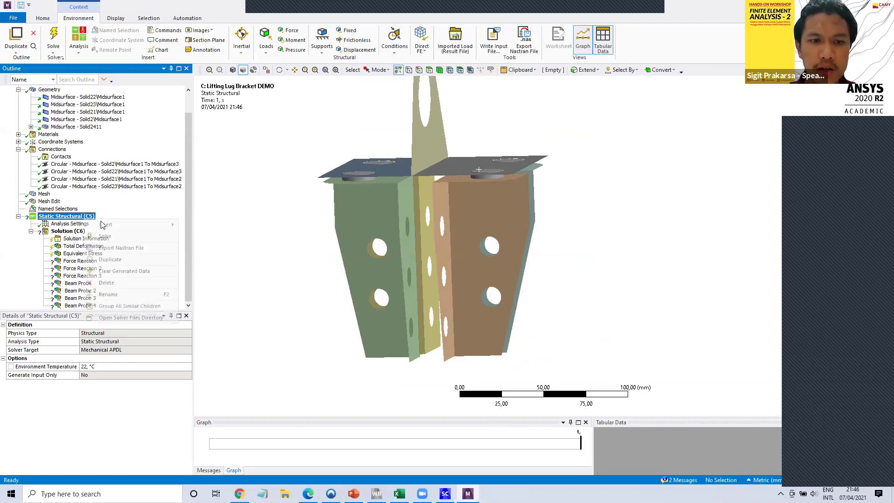
mouse_move(168, 225)
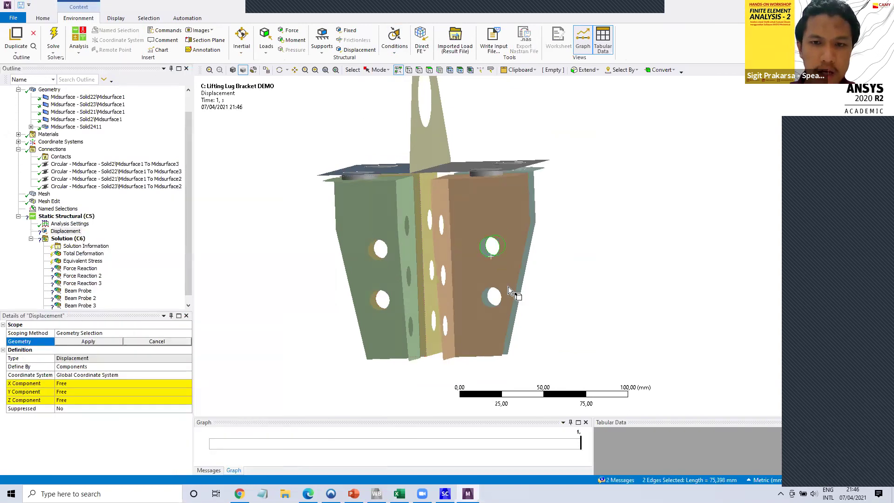
click(88, 342)
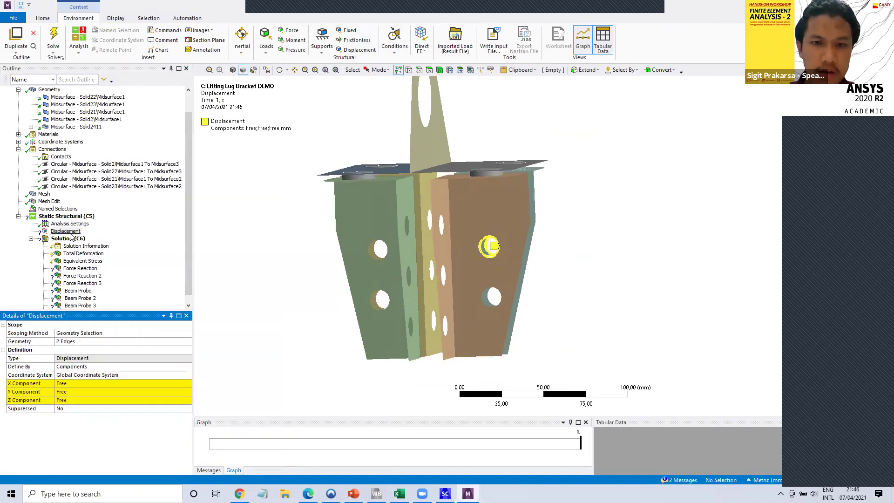
click(489, 308)
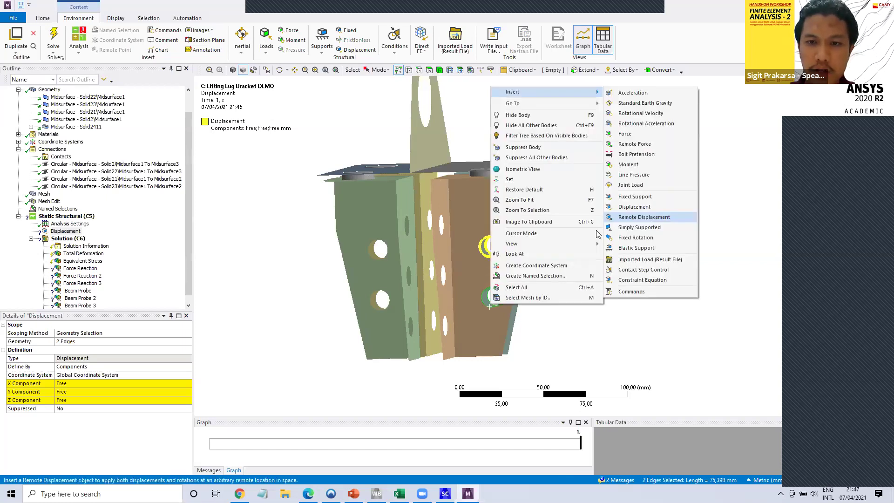
click(600, 233)
- Insert separate displacement supports on the upper and the lower aligned hole edge pairs through the green and yellow two-hole plates
middle_drag(588, 232, 445, 253)
scroll(414, 233, up, 2)
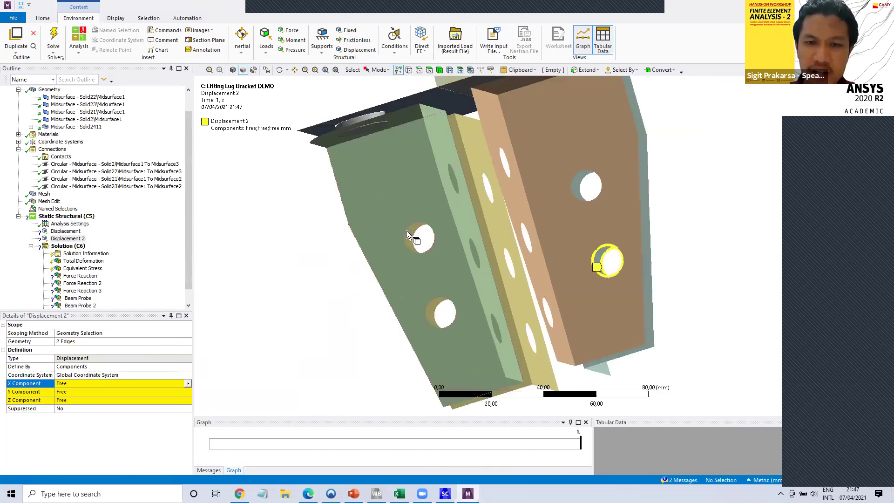
click(405, 228)
ctrl+click(405, 229)
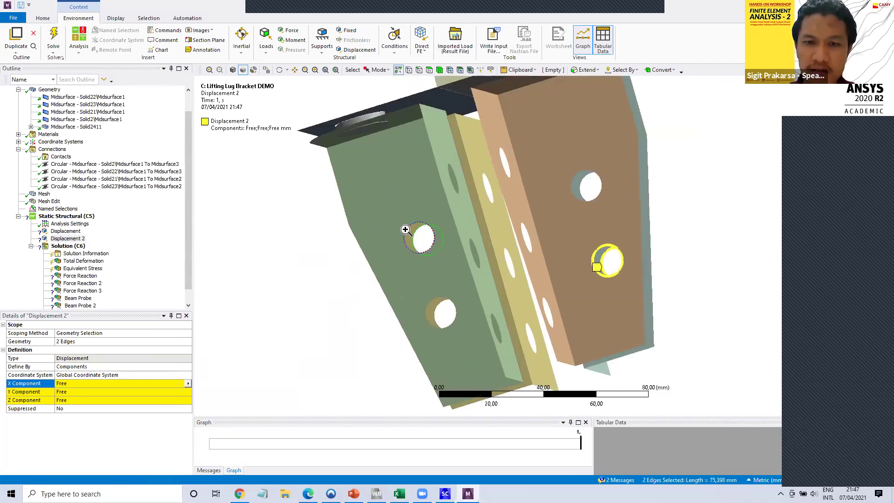
right_click(405, 229)
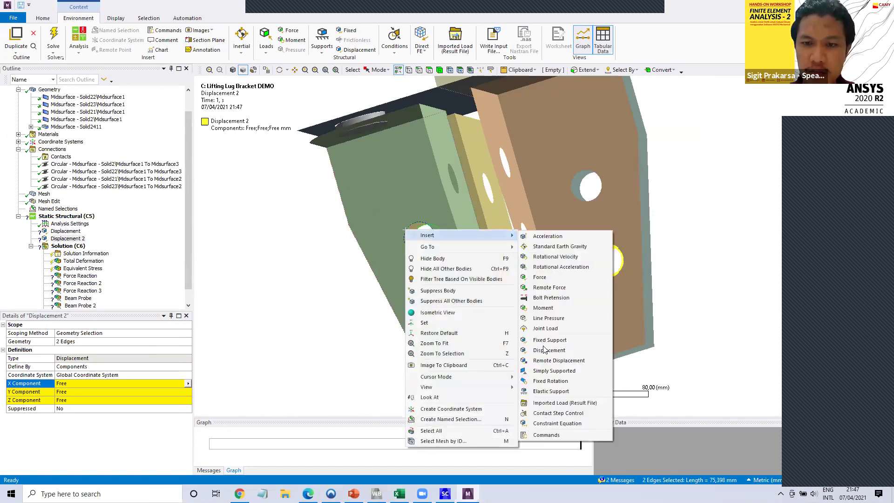
click(436, 309)
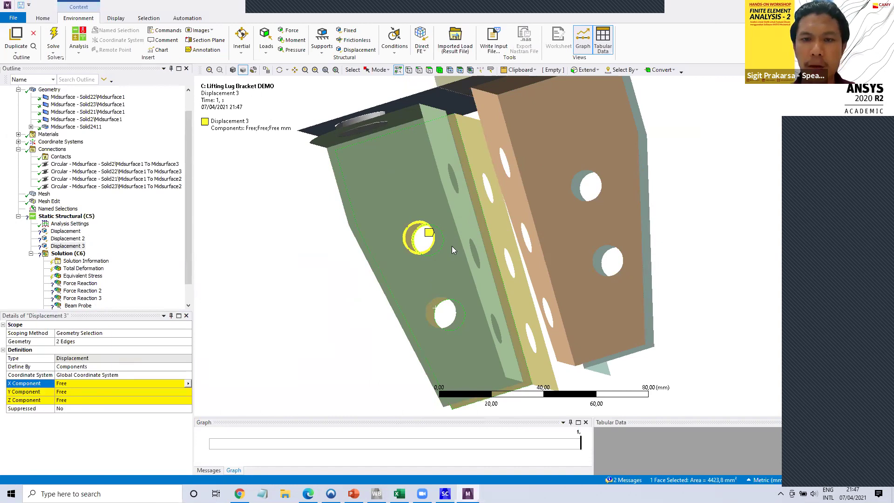
right_click(560, 85)
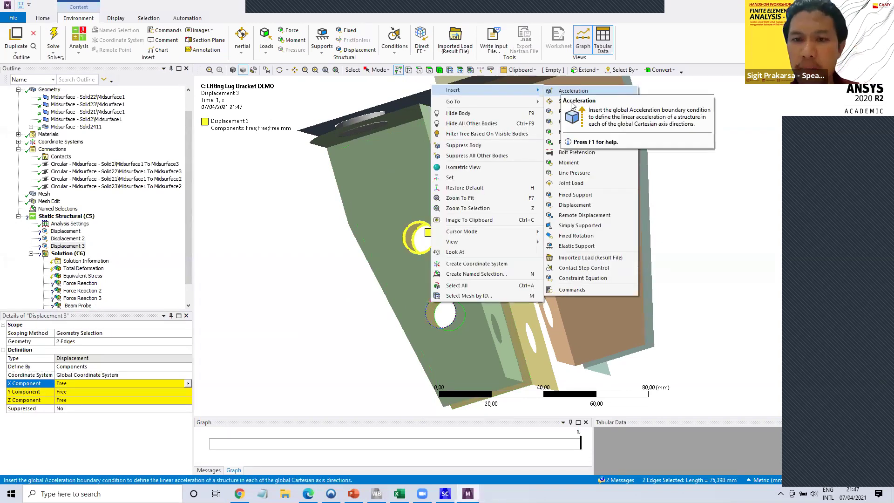
click(572, 231)
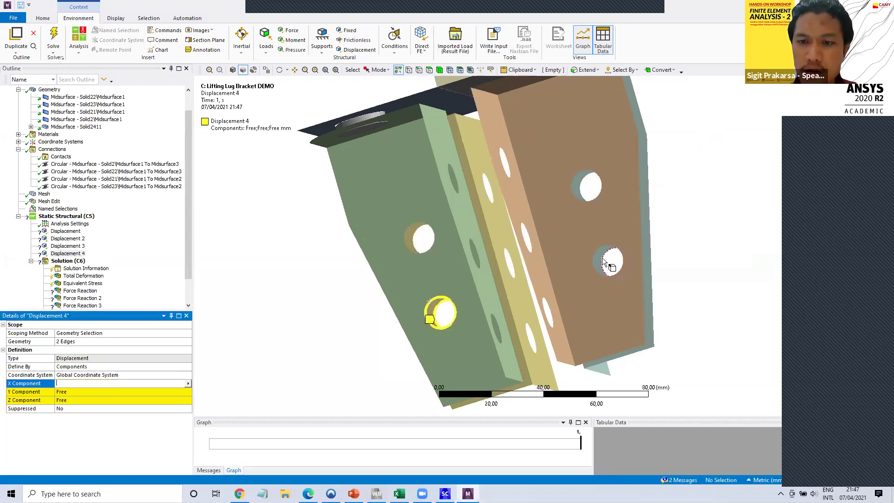
- Insert a displacement support on the bottom aligned hole edge pair through the orange and green three-hole plates
click(604, 261)
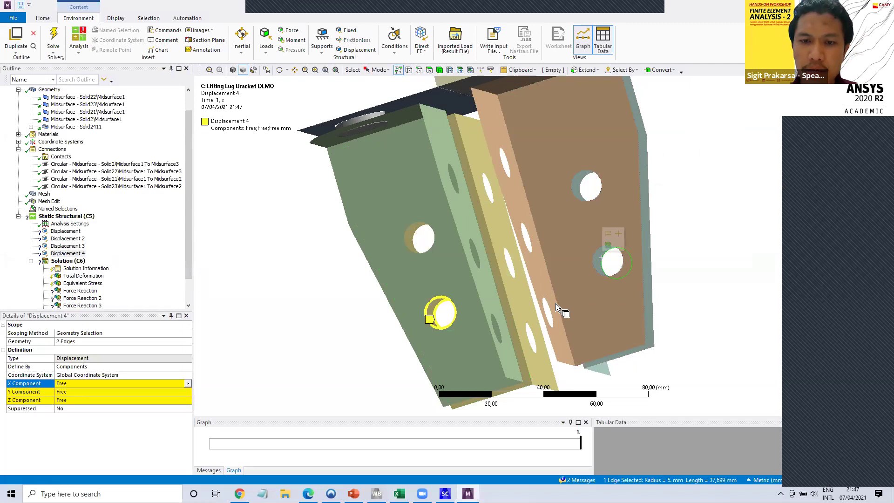
middle_drag(417, 217, 535, 320)
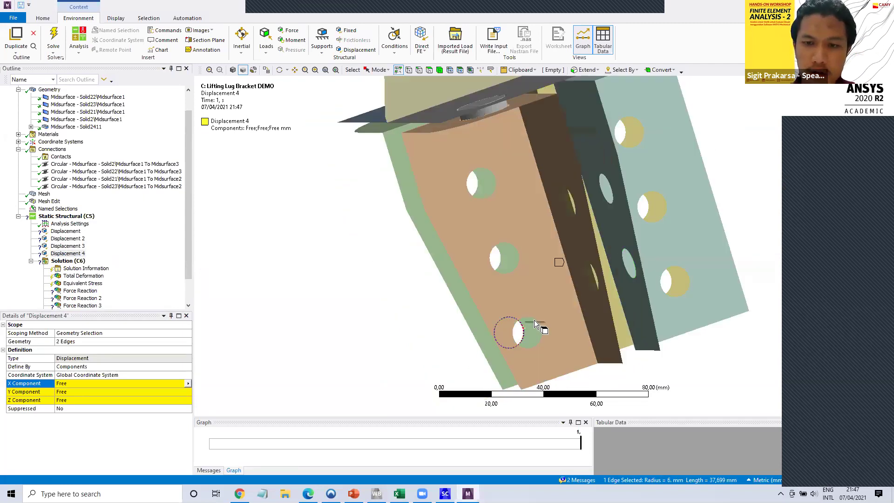
ctrl+click(541, 339)
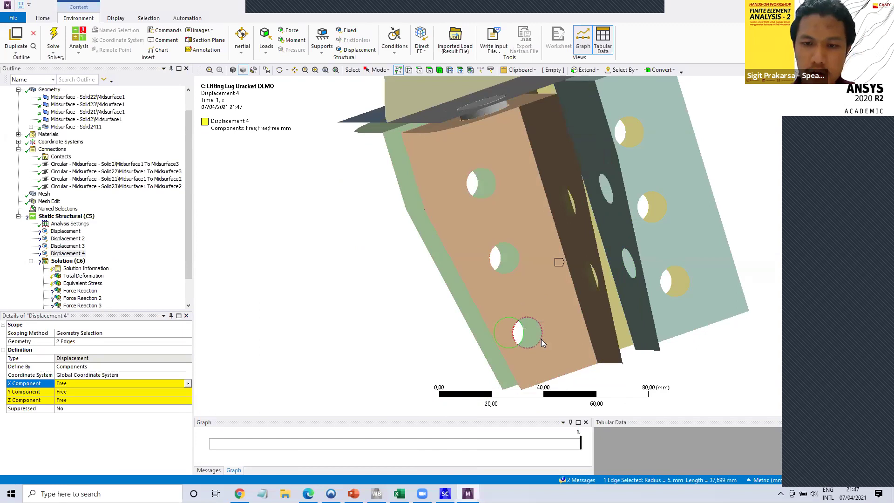
right_click(541, 339)
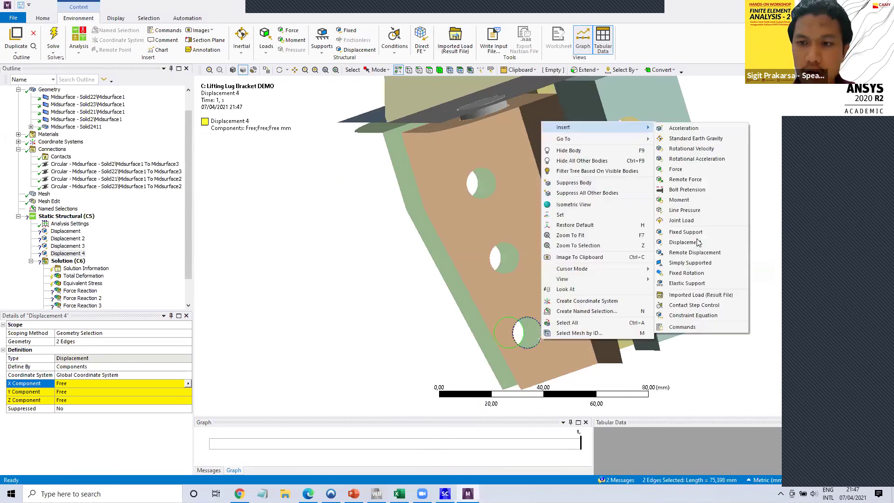
click(685, 242)
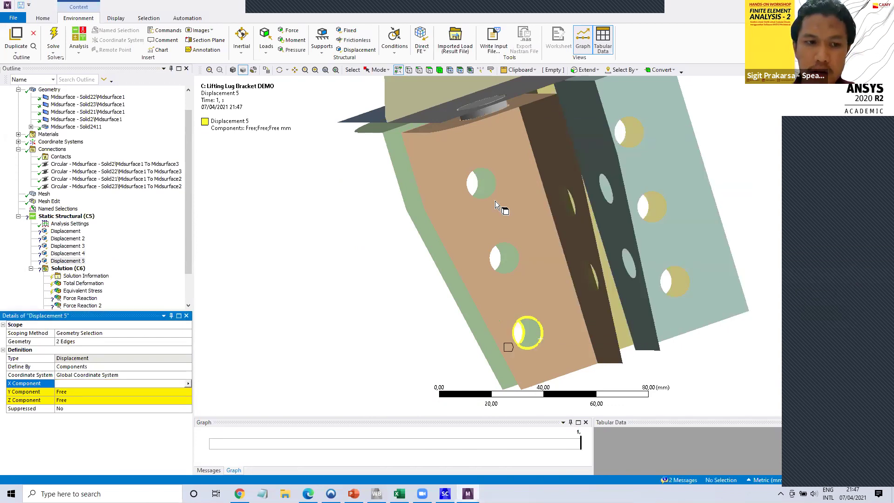
- Insert separate displacement supports on the middle and the top aligned hole edge pairs of the orange and green three-hole plates
click(499, 260)
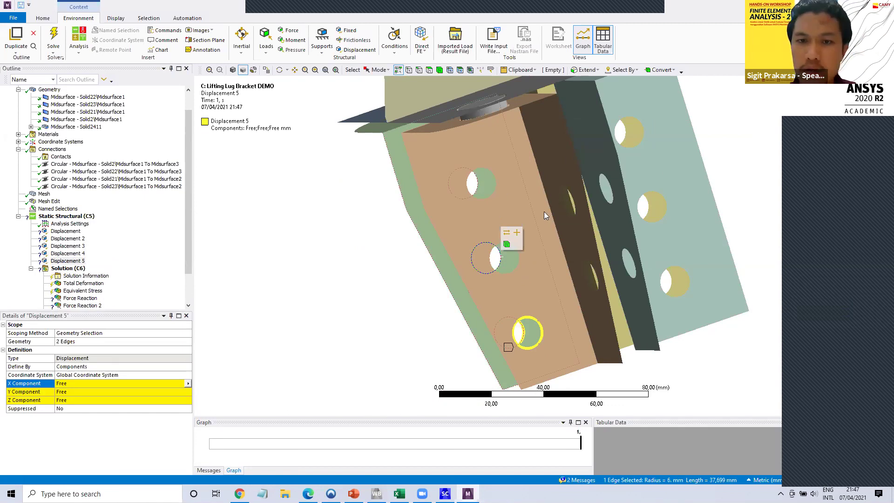
click(479, 185)
ctrl+click(492, 193)
right_click(492, 194)
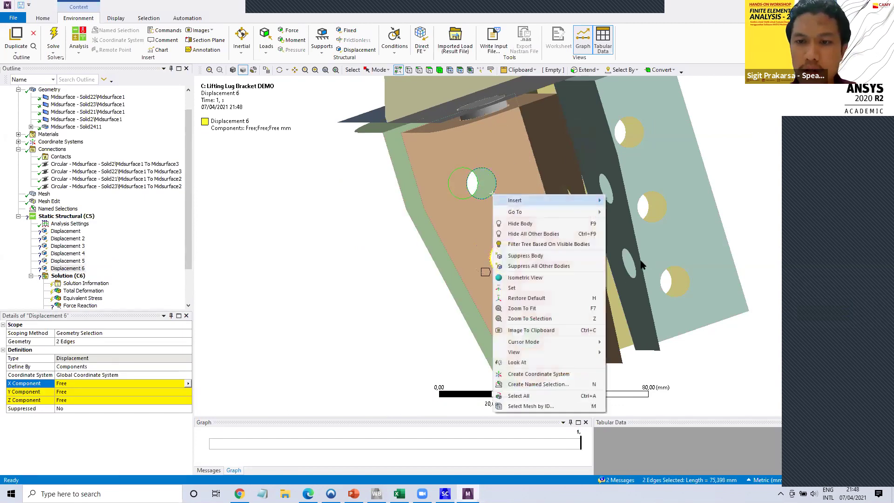
mouse_move(550, 200)
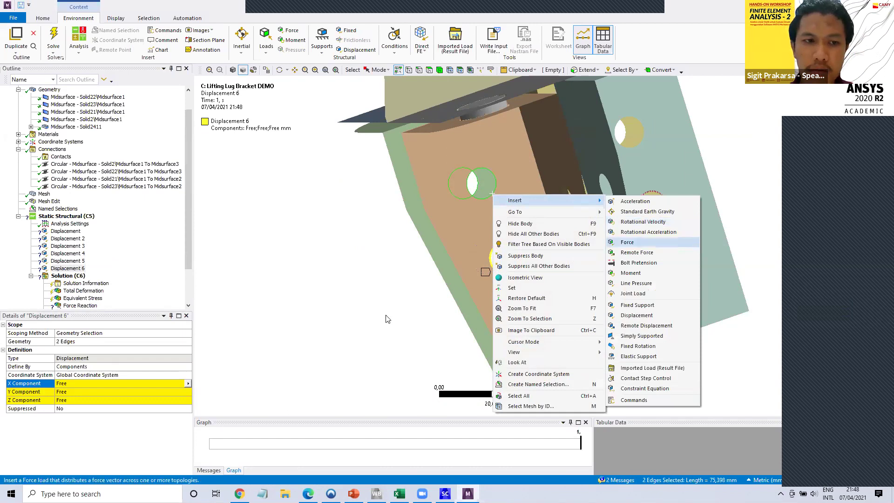
click(624, 242)
- Insert separate displacement supports on the top and the middle aligned hole edge pairs of the teal and yellow three-hole plates
middle_drag(480, 212, 572, 178)
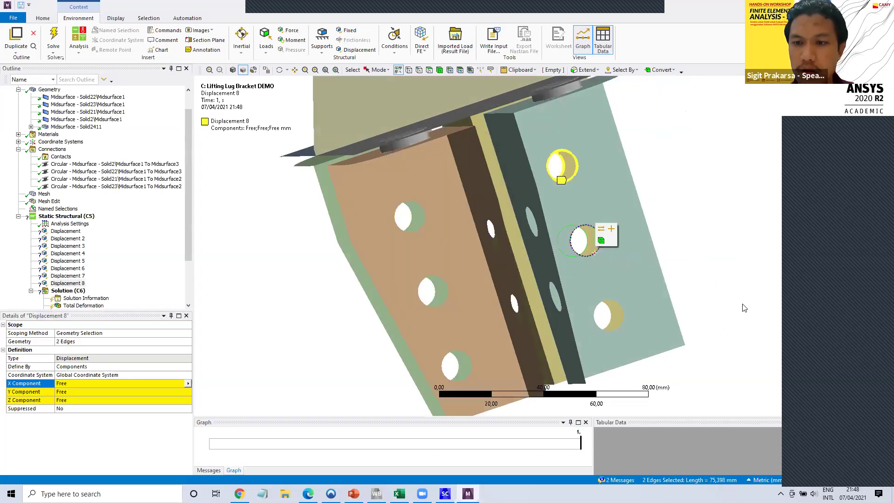
right_click(597, 255)
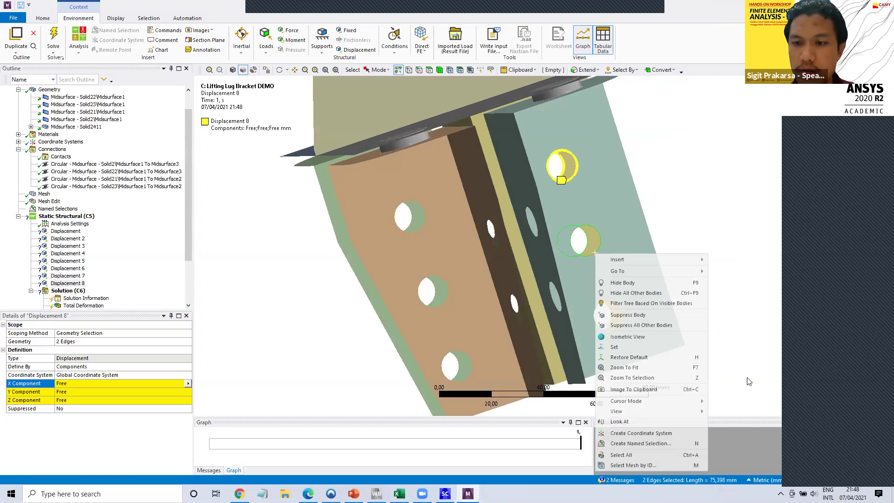
mouse_move(624, 260)
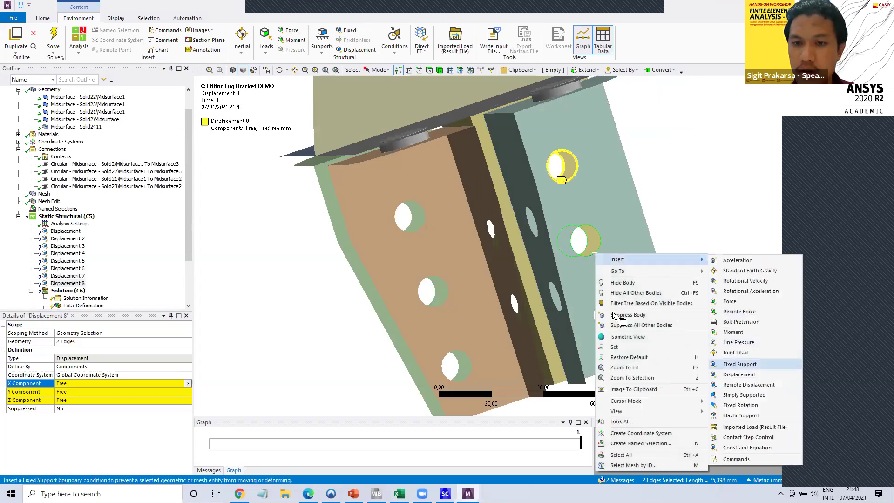
click(740, 375)
- Insert a displacement support on the bottom aligned hole edge pair through the teal and yellow three-hole plates
click(611, 316)
ctrl+click(624, 318)
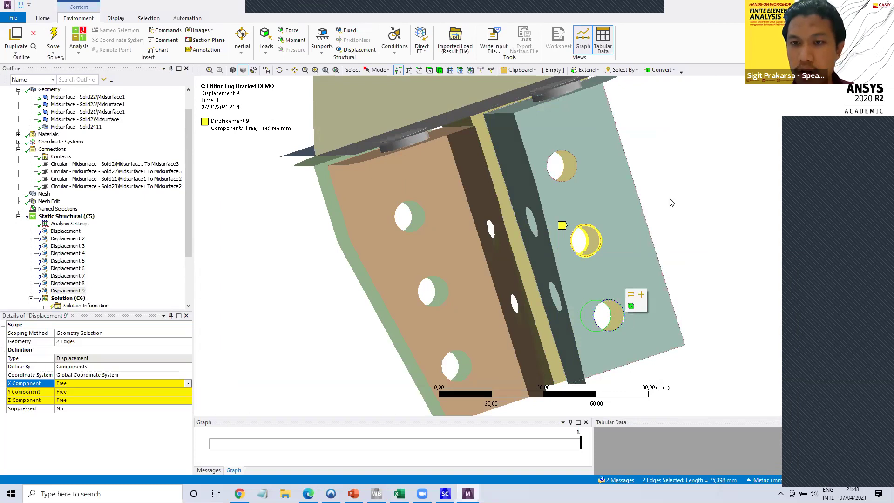
right_click(627, 316)
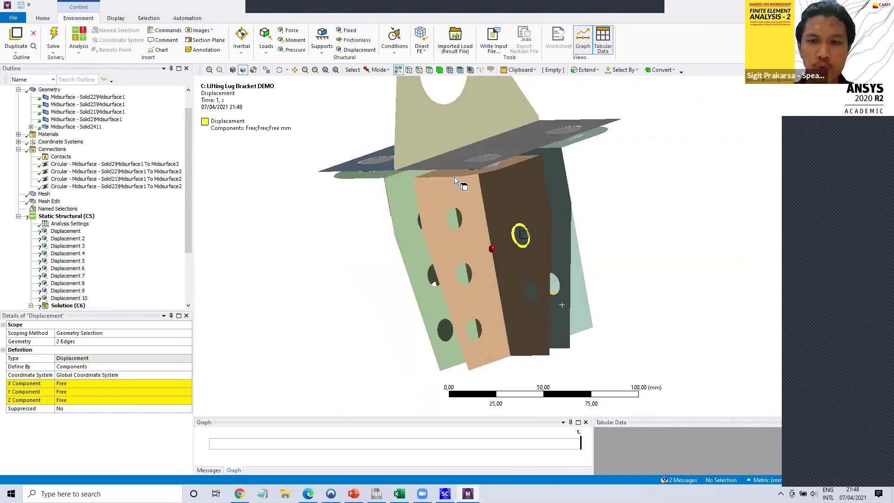
- Set the X, Y and Z components of all ten displacement supports together to 0 mm
click(65, 231)
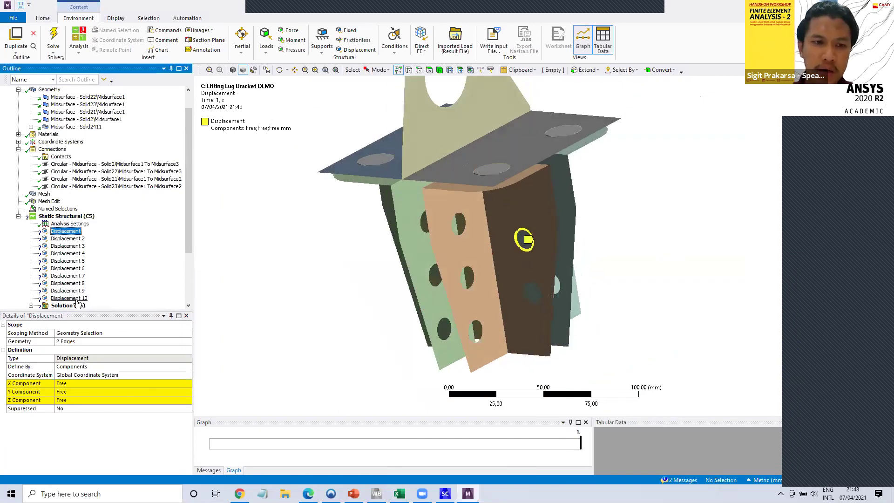
shift+click(69, 298)
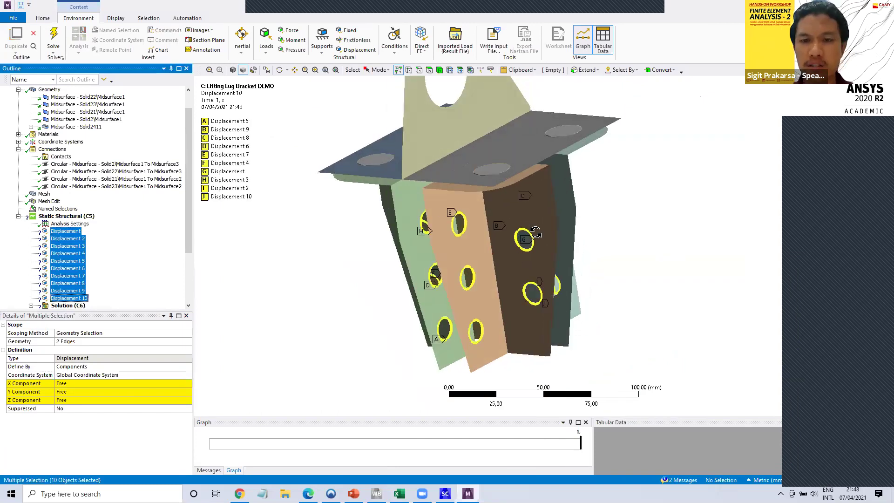
middle_drag(526, 241, 529, 252)
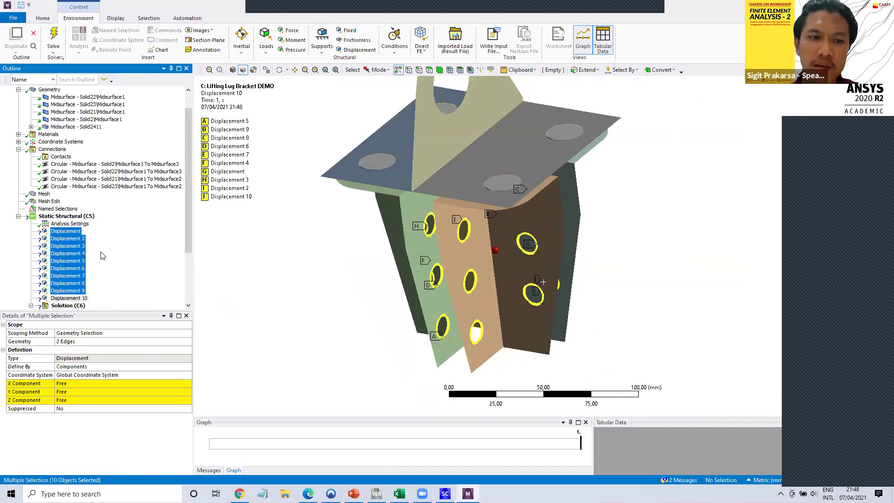
click(62, 382)
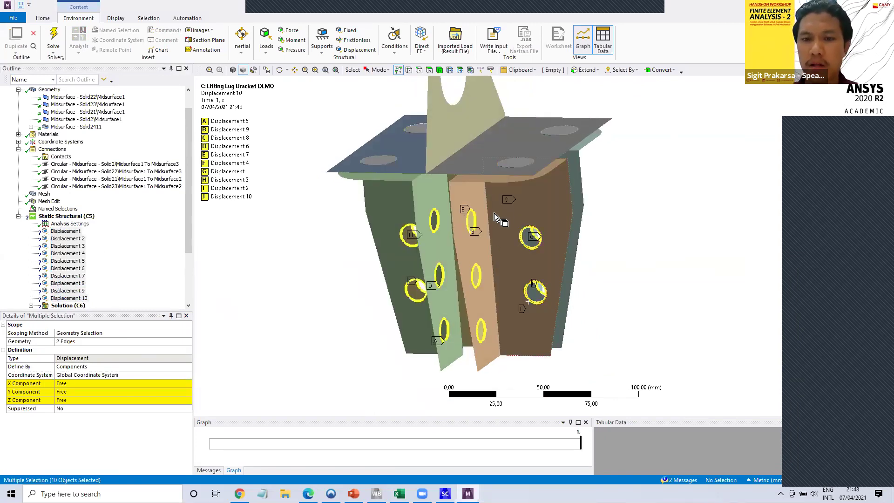
middle_drag(494, 213, 437, 223)
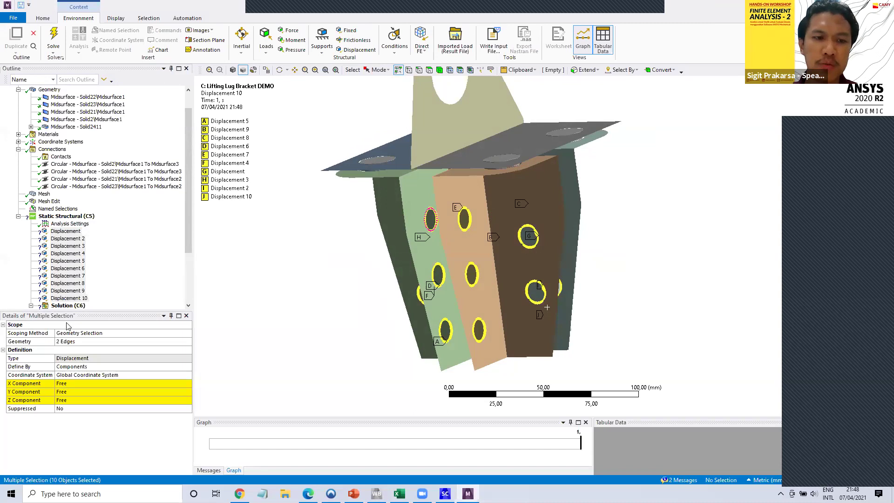
click(78, 385)
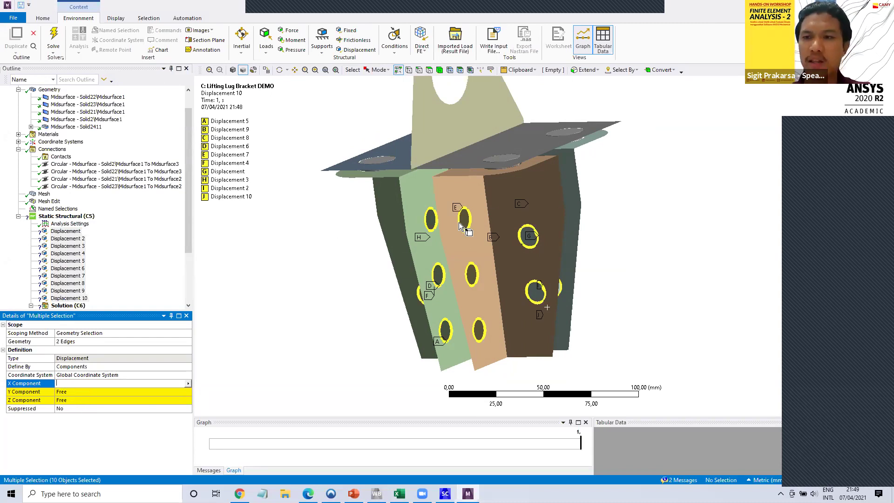
text(0)
key(Tab)
text(0)
key(Tab)
text(0)
key(Return)
- Insert a remote force on the static structural analysis and scope it to the circular edge of the lug's lifting hole
mouse_move(459, 223)
middle_down()
mouse_move(492, 224)
mouse_move(504, 239)
middle_up()
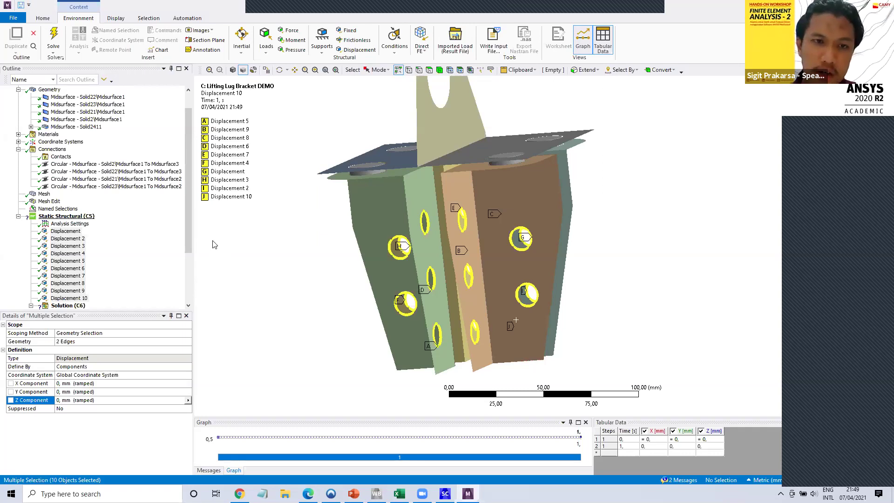
right_click(77, 218)
mouse_move(107, 225)
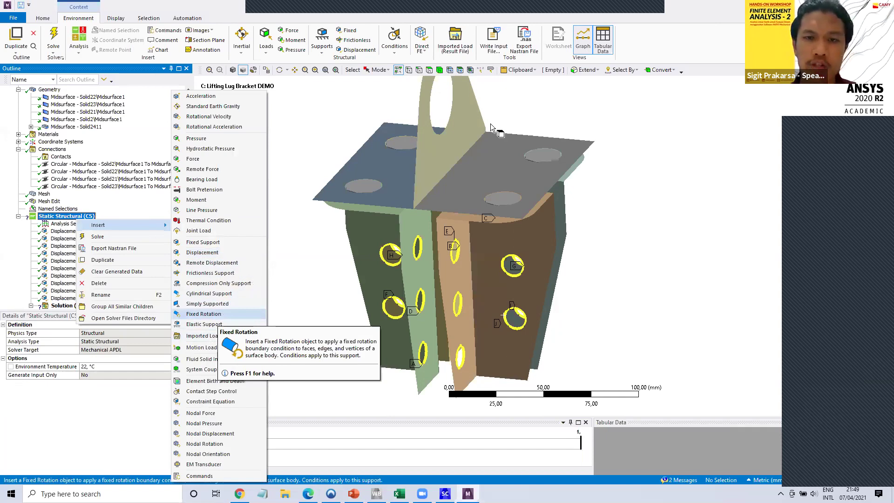
click(441, 144)
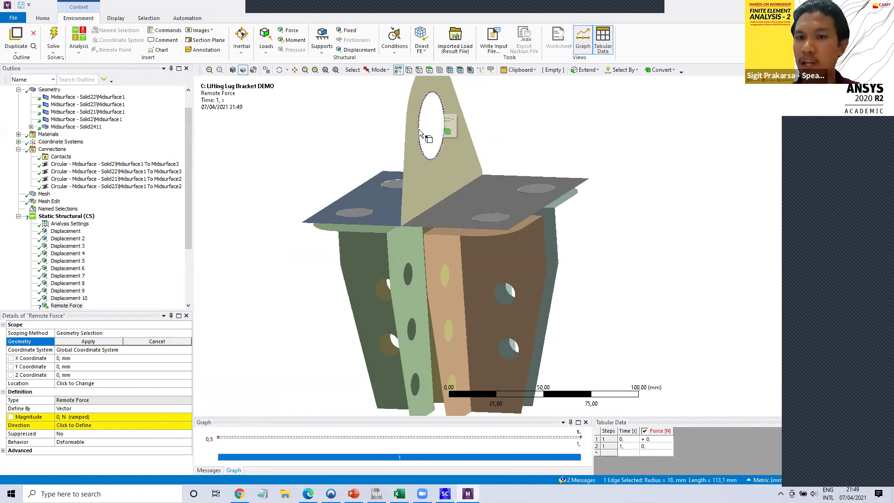
middle_drag(419, 119, 443, 124)
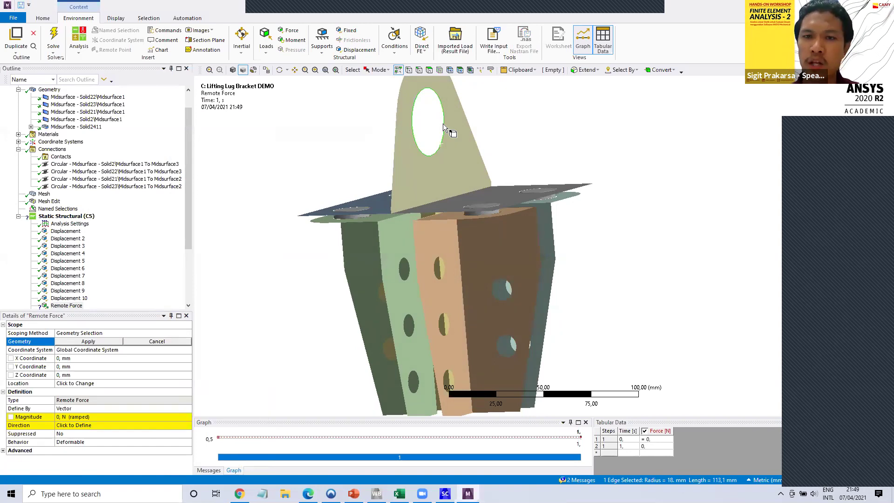
mouse_move(430, 123)
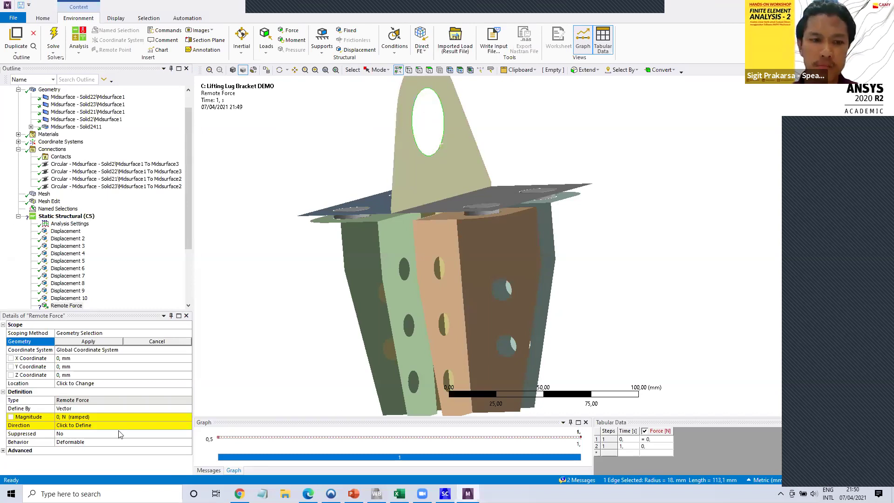
click(112, 343)
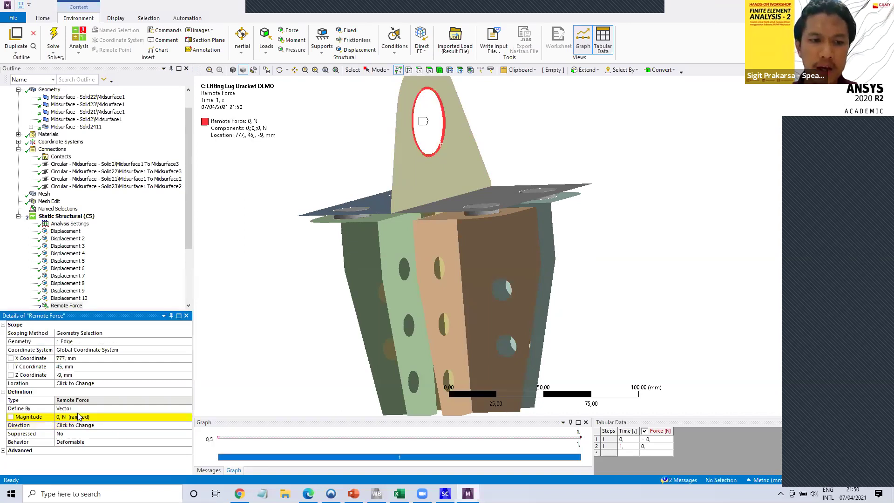
- Change the remote force definition from a vector to components
click(186, 409)
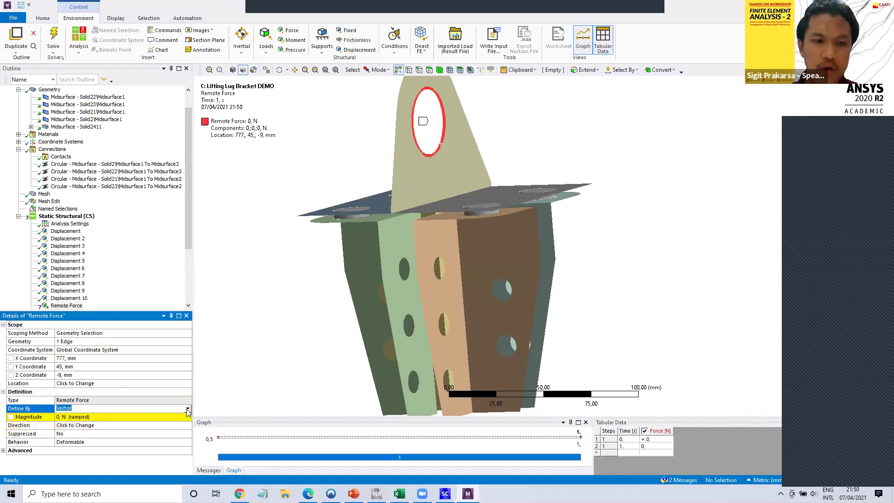
click(188, 409)
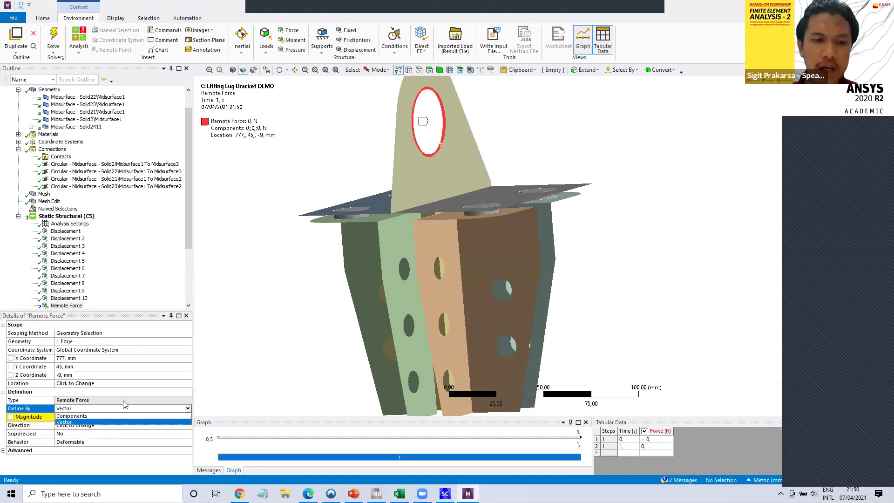
click(103, 416)
click(102, 416)
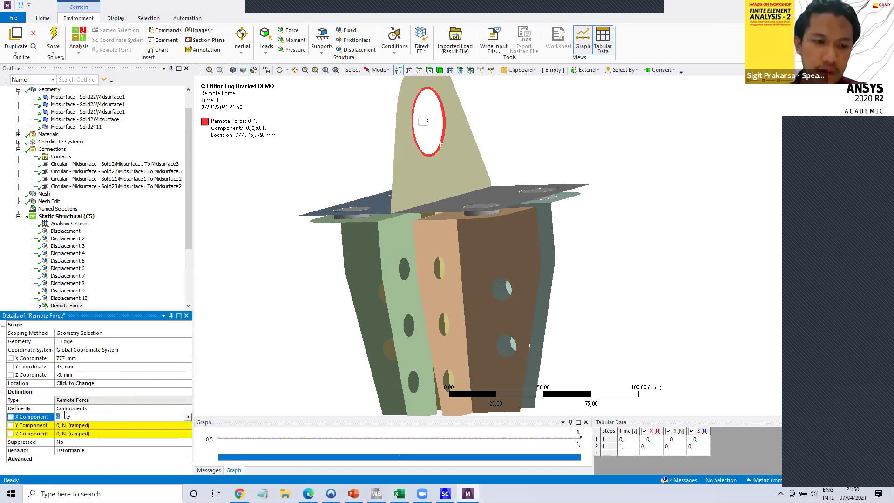
- Set the remote force to 1120 N in X and 6000 N in Y, and fill in its Z component
scroll(550, 177, up, 2)
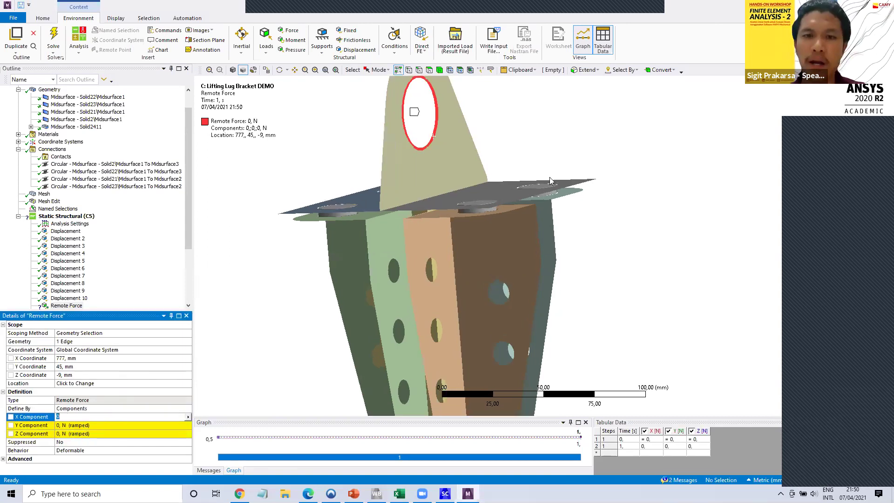
scroll(561, 195, down, 3)
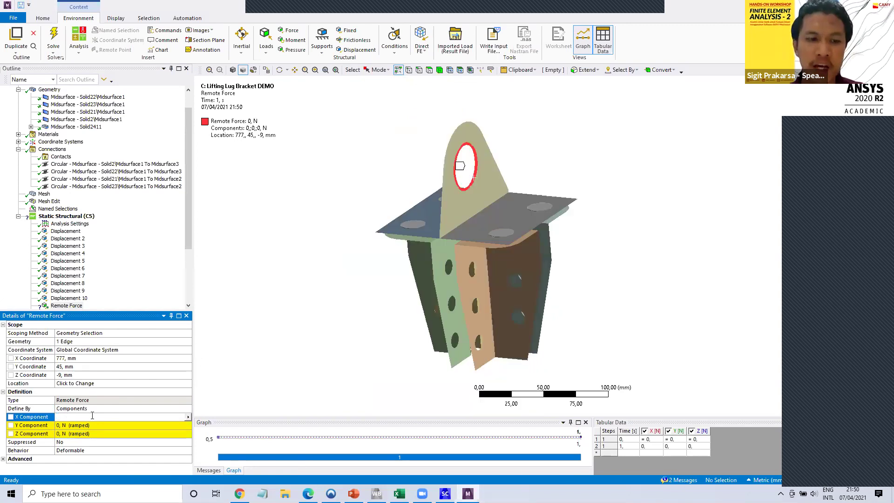
click(92, 416)
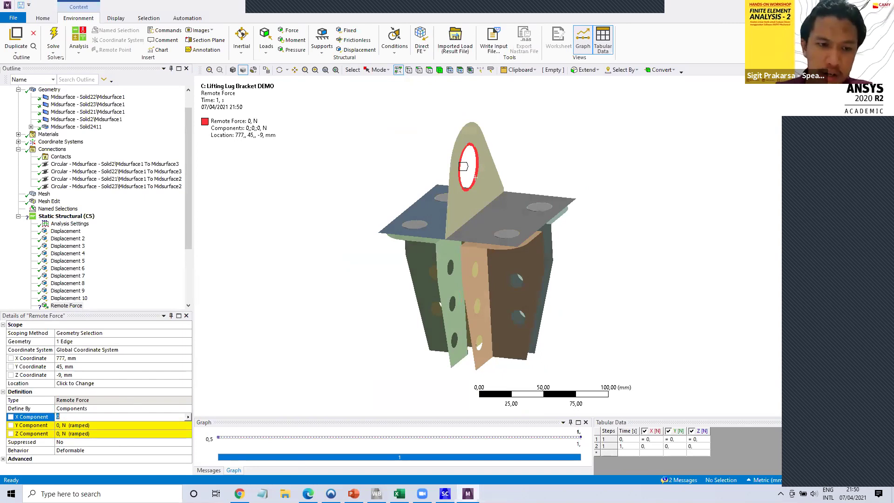
text(1120)
key(Tab)
text(6000)
click(76, 433)
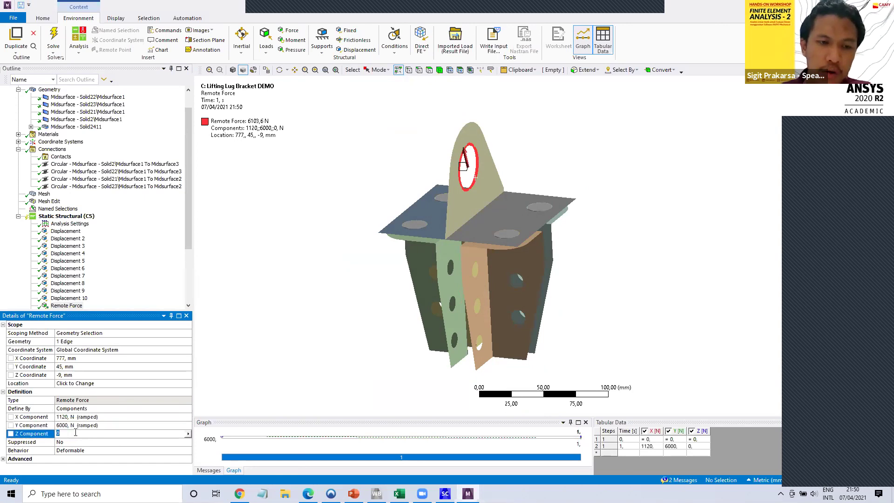
text(33)
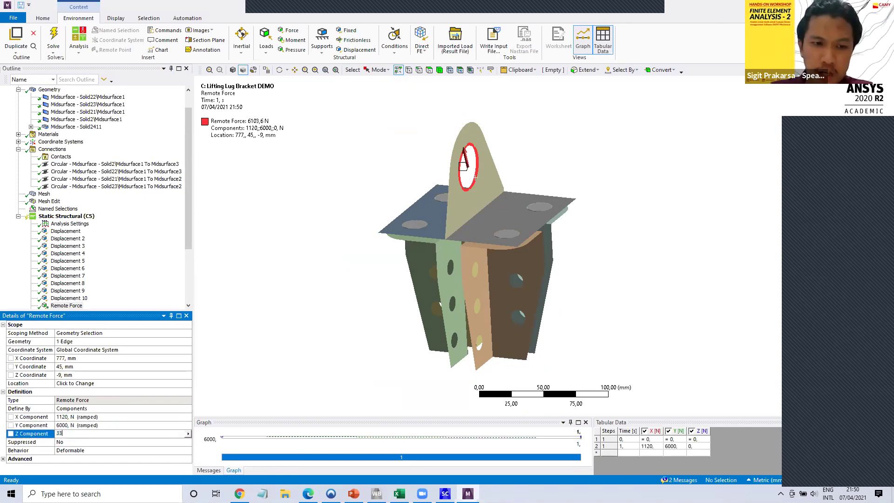
key(BackSpace)
key(BackSpace)
key(BackSpace)
key(BackSpace)
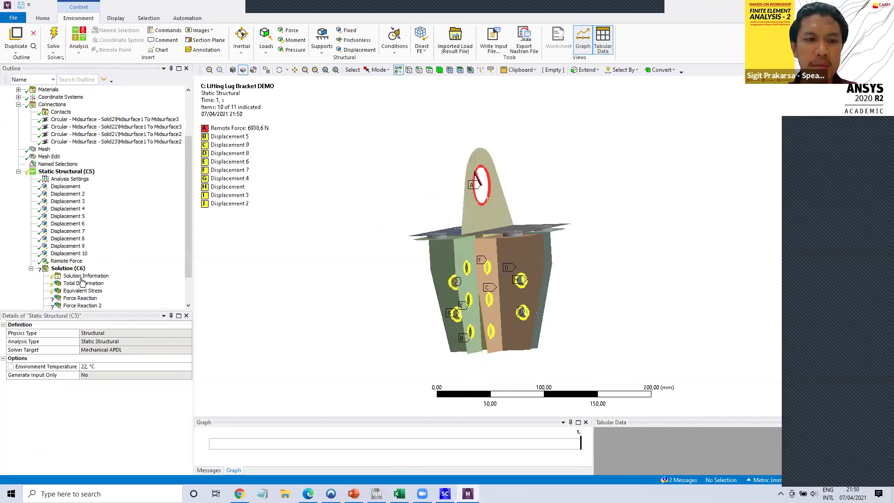
- Delete the three force reaction probes and the four beam probes from the solution
click(85, 299)
scroll(87, 306, down, 1)
scroll(88, 305, down, 1)
shift+click(80, 306)
right_click(83, 306)
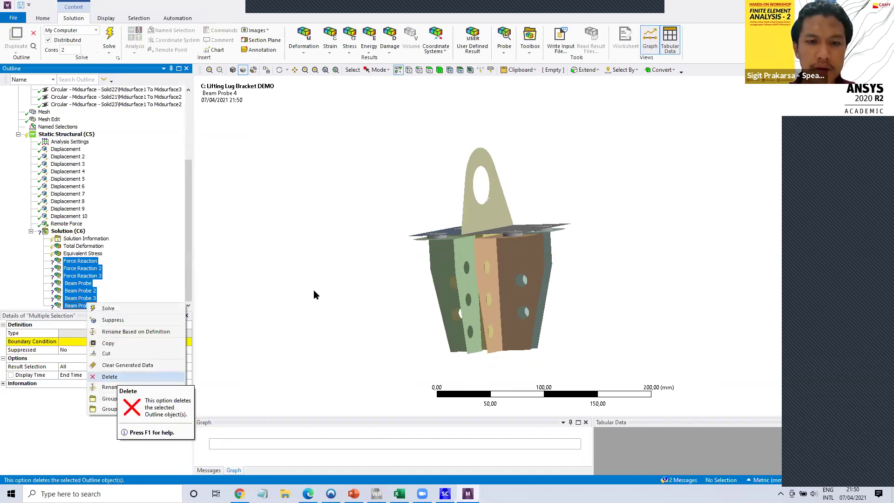
click(117, 378)
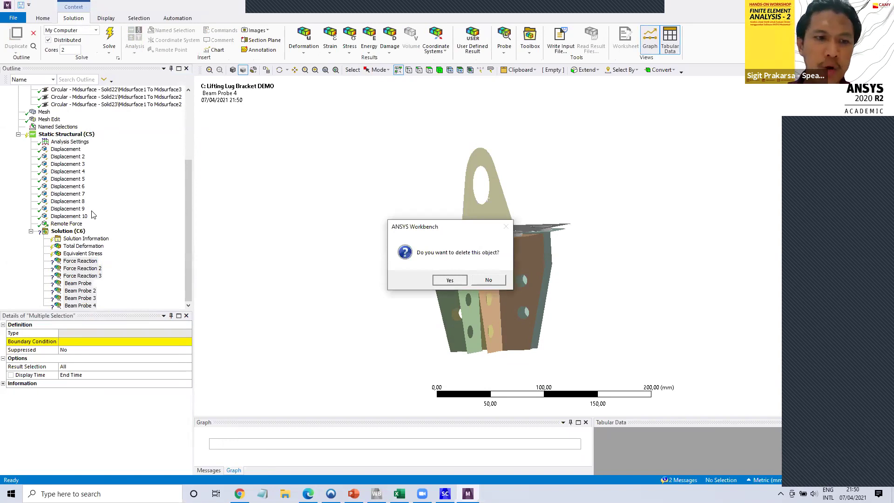
key(Return)
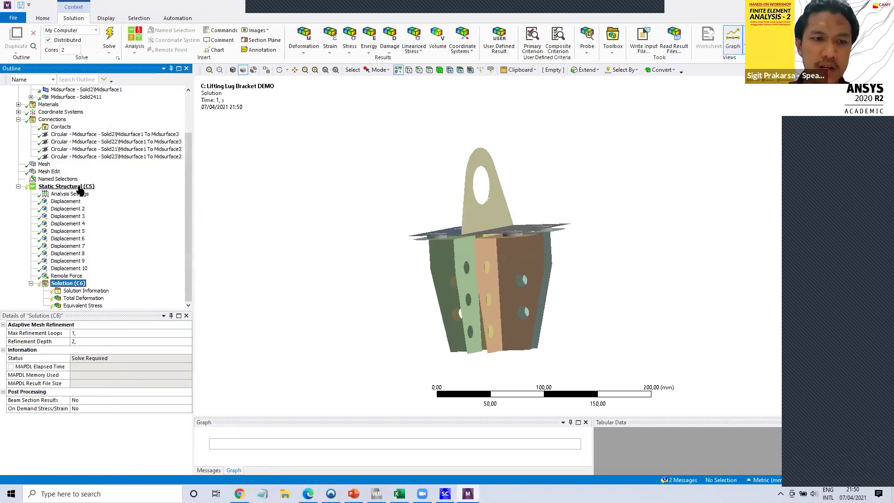
- Solve the static structural analysis and display the equivalent stress result on the bracket
right_click(79, 189)
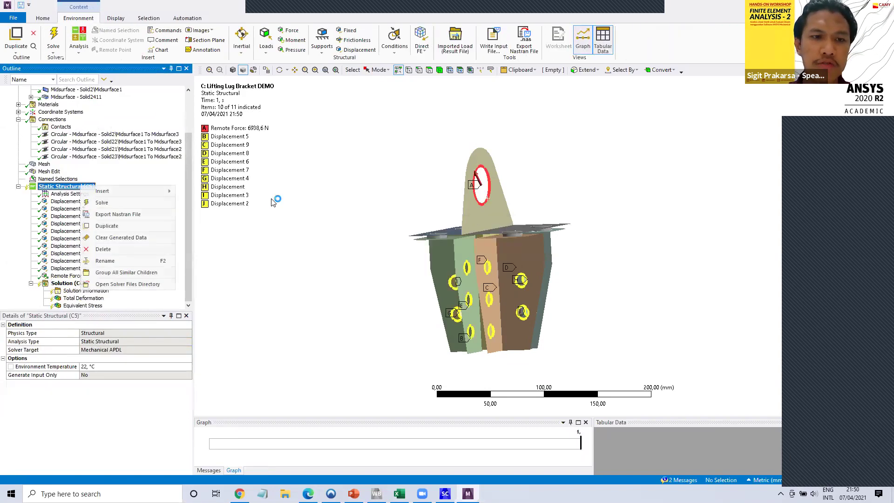
click(273, 200)
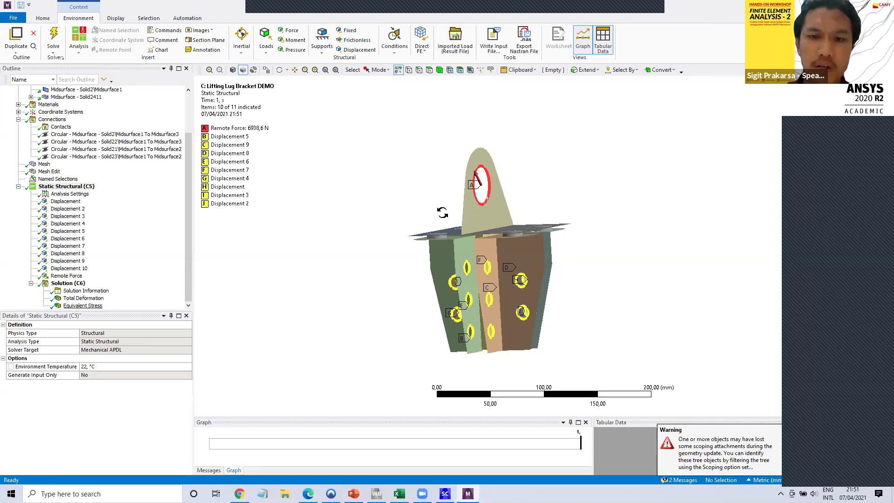
middle_drag(443, 213, 415, 216)
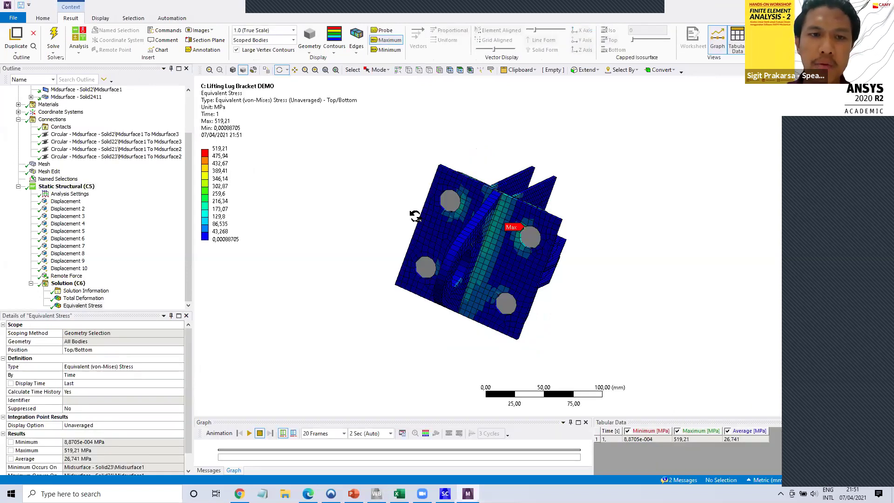
scroll(415, 217, up, 2)
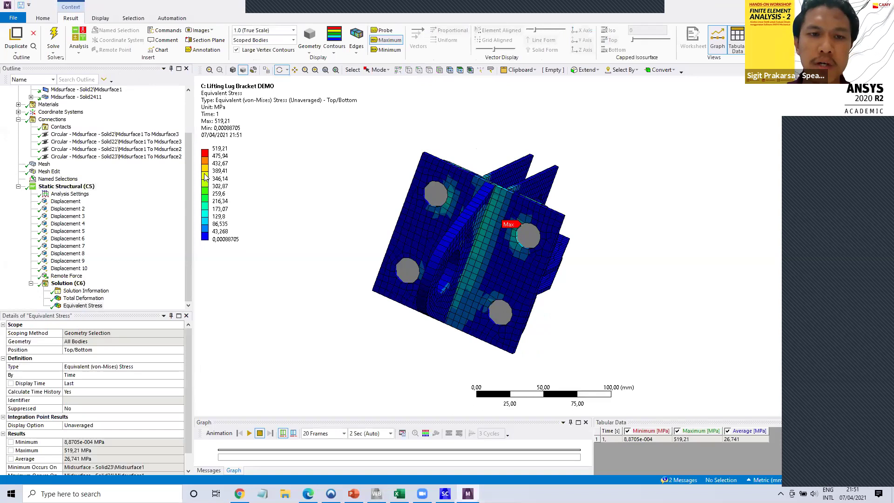
middle_drag(498, 263, 476, 261)
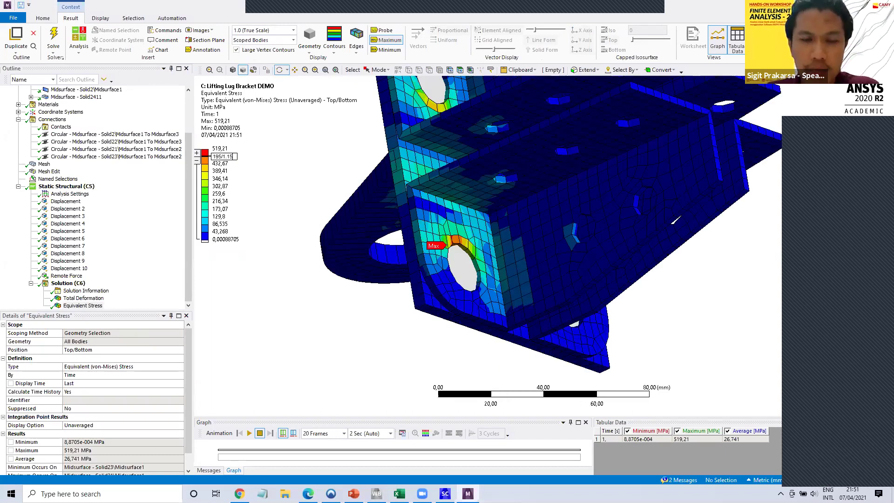
- Set the second-highest legend value of the equivalent stress contour to 169 MPa
key(BackSpace)
key(BackSpace)
key(BackSpace)
key(BackSpace)
key(BackSpace)
key(BackSpace)
key(BackSpace)
key(BackSpace)
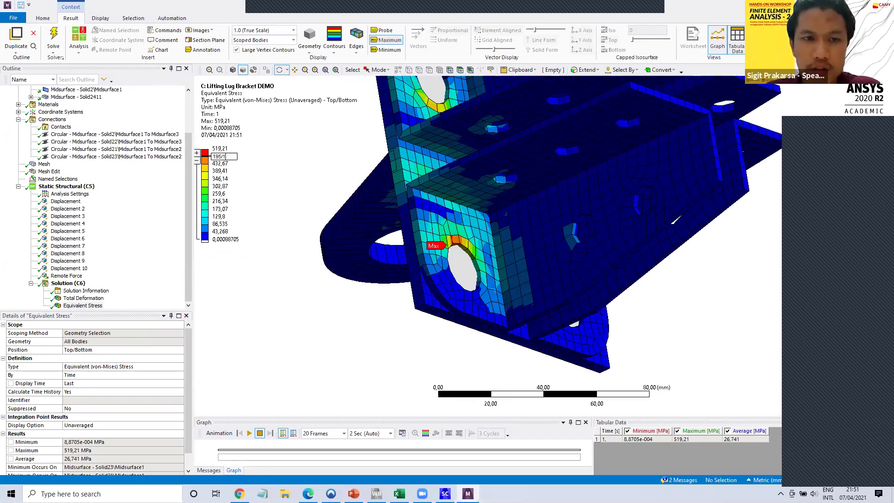
text(169)
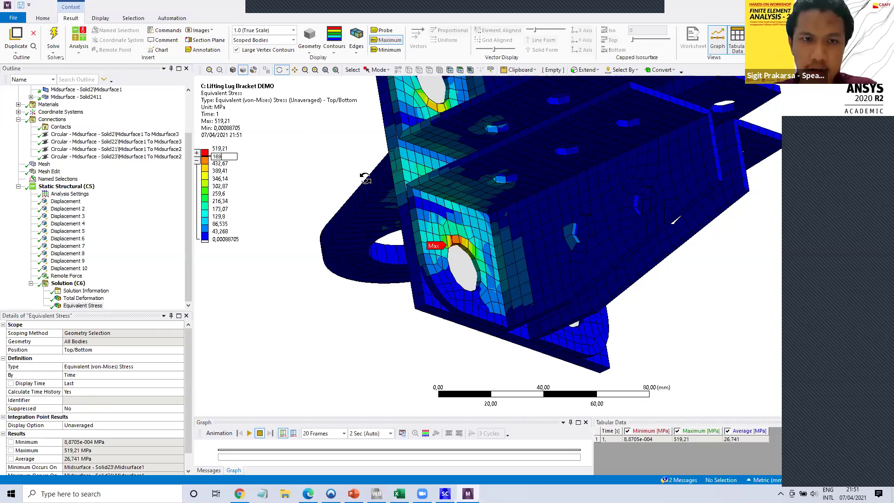
key(Return)
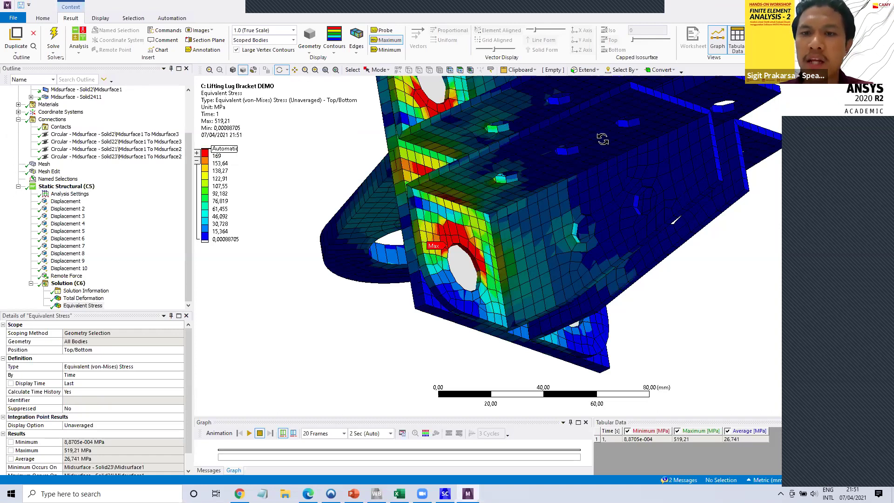
drag(528, 122, 524, 121)
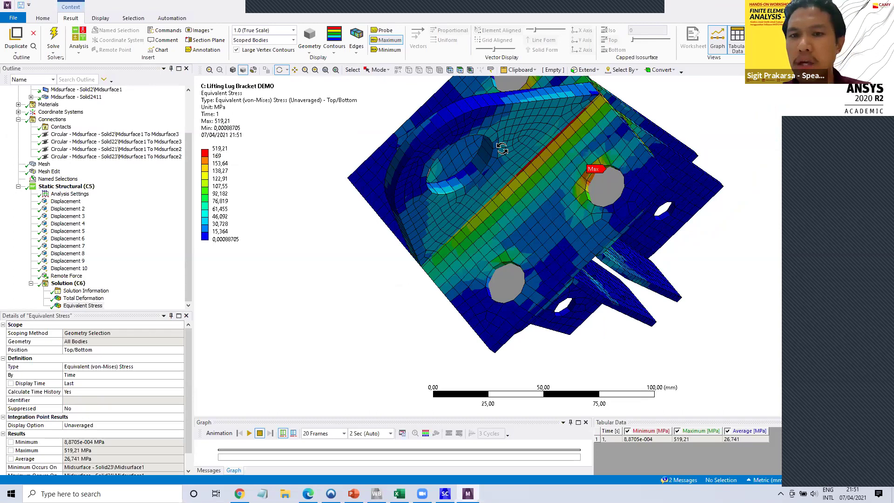
- Examine the equivalent stress contour around the maximum-stress bolt hole and the adjoining bends of the bracket's end plate
drag(503, 149, 528, 146)
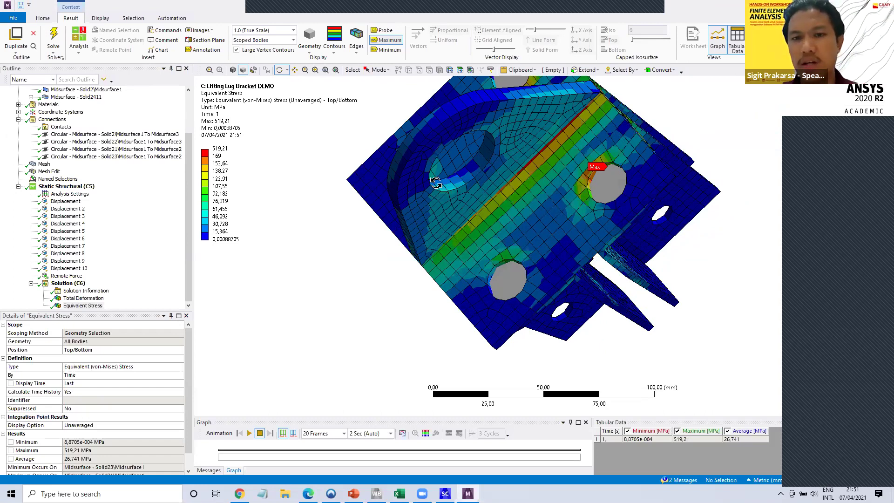
drag(437, 184, 438, 190)
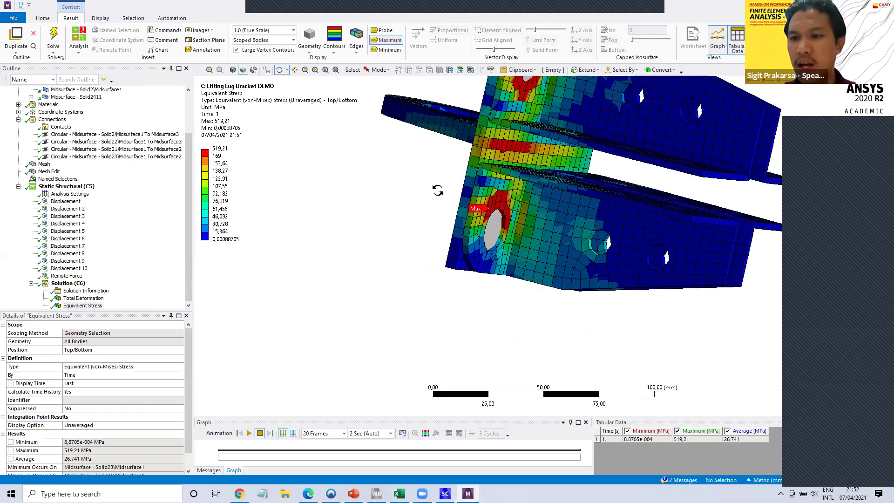
drag(489, 203, 467, 196)
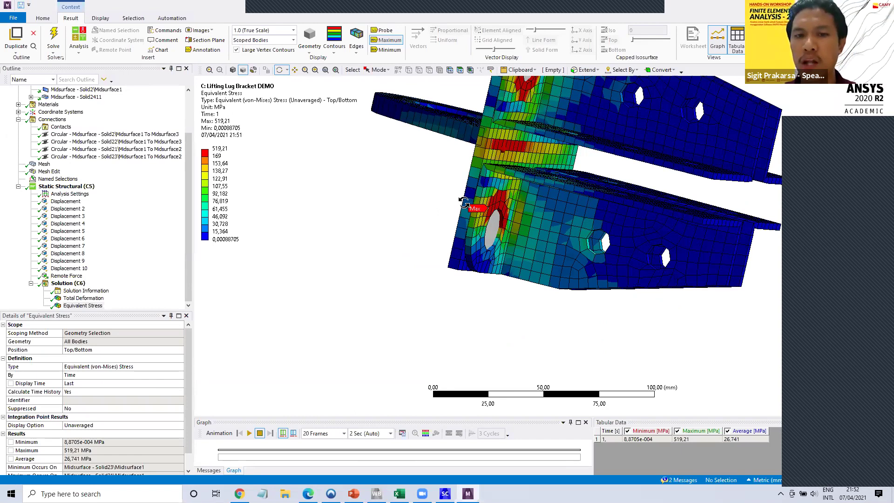
drag(441, 190, 471, 181)
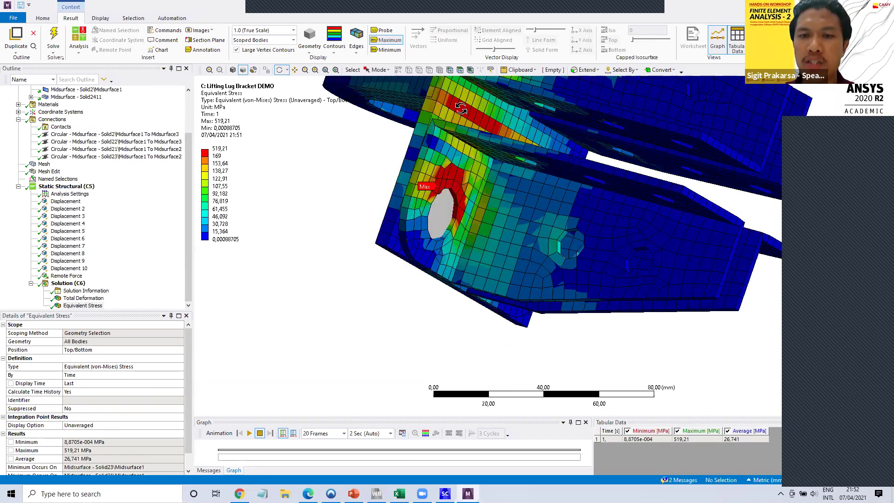
drag(470, 118, 487, 170)
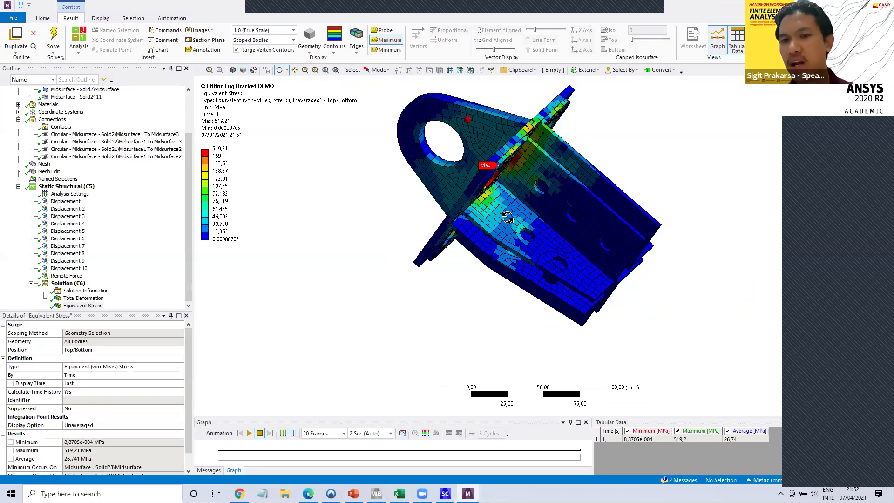
drag(507, 217, 509, 215)
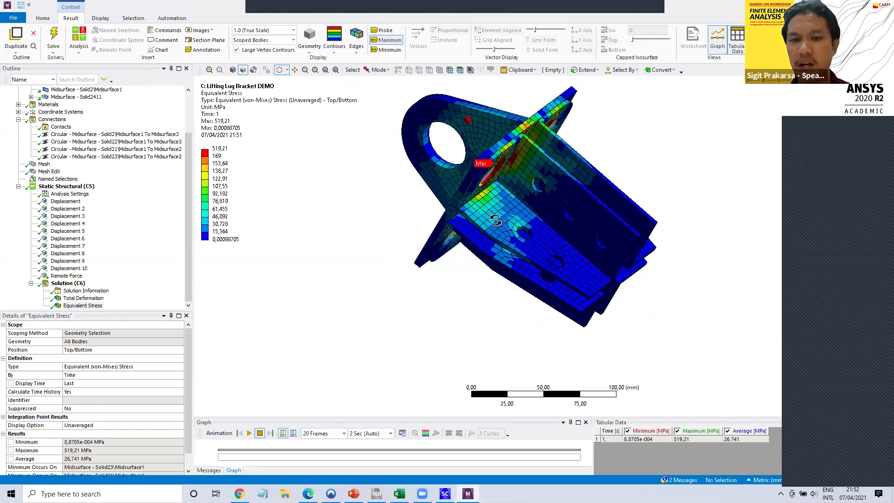
drag(495, 220, 510, 210)
scroll(510, 210, up, 4)
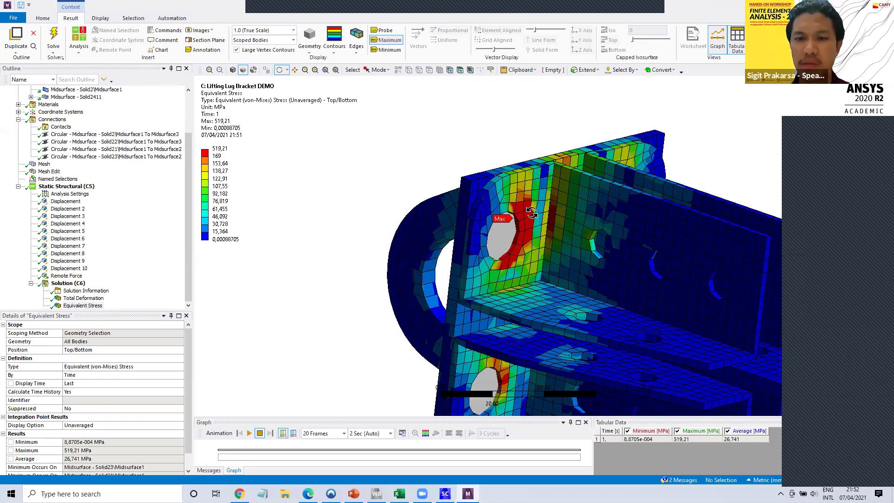
drag(532, 212, 528, 205)
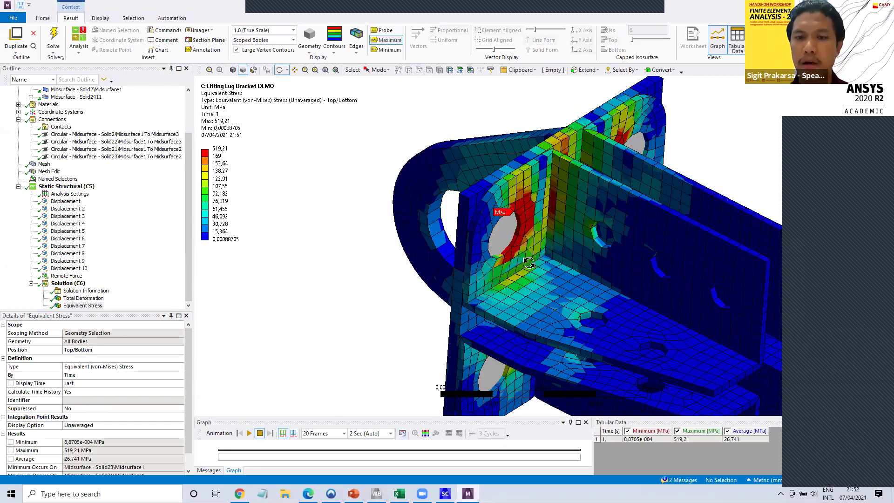
drag(531, 213, 527, 216)
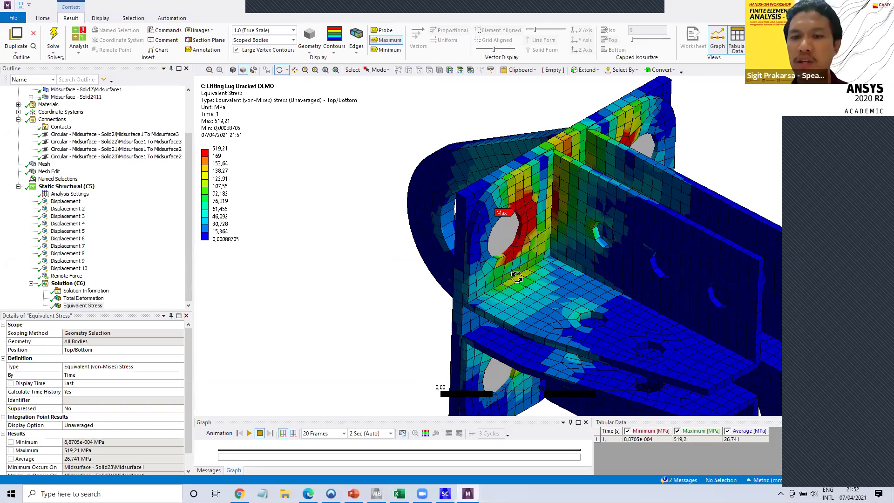
drag(528, 222, 527, 224)
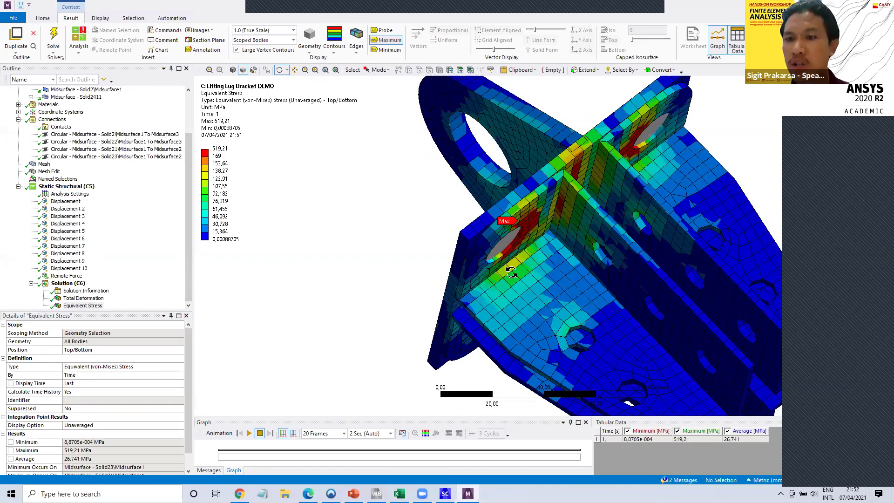
drag(509, 274, 514, 260)
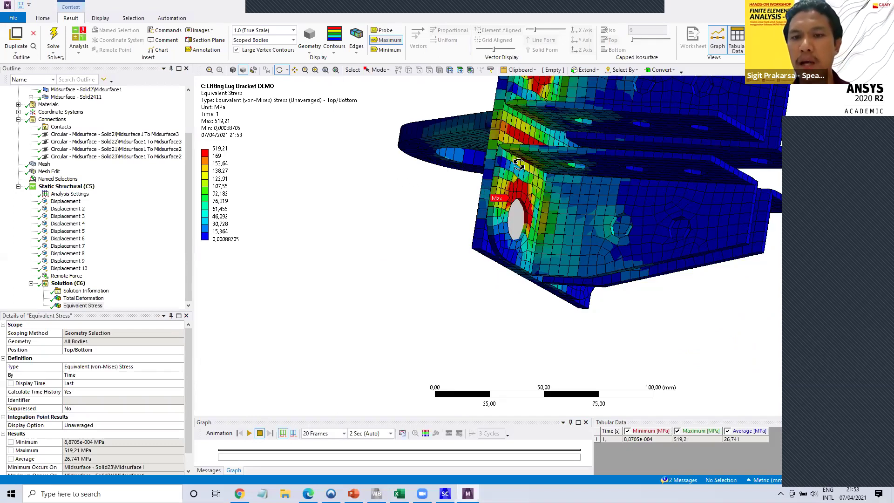
- Examine the equivalent stress across the lug plate, the end-plate joint and the side brackets' bolt holes from several angles
middle_drag(533, 188, 549, 204)
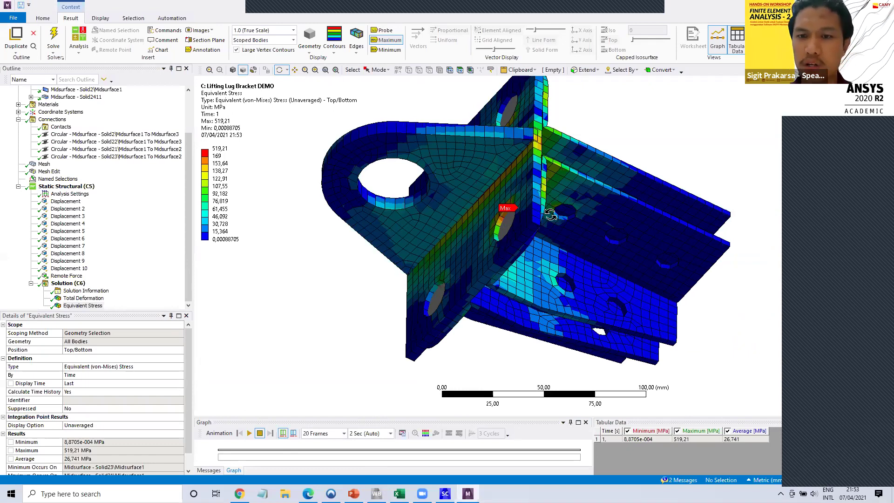
middle_drag(554, 212, 607, 215)
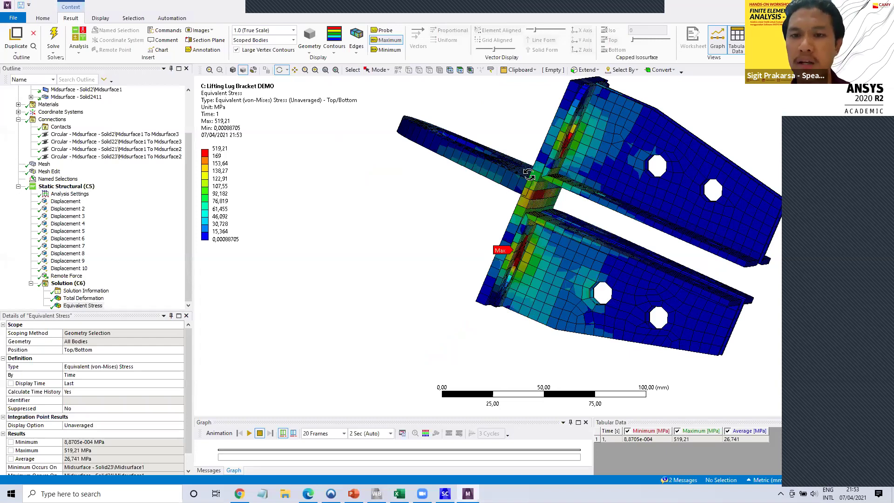
drag(533, 177, 527, 174)
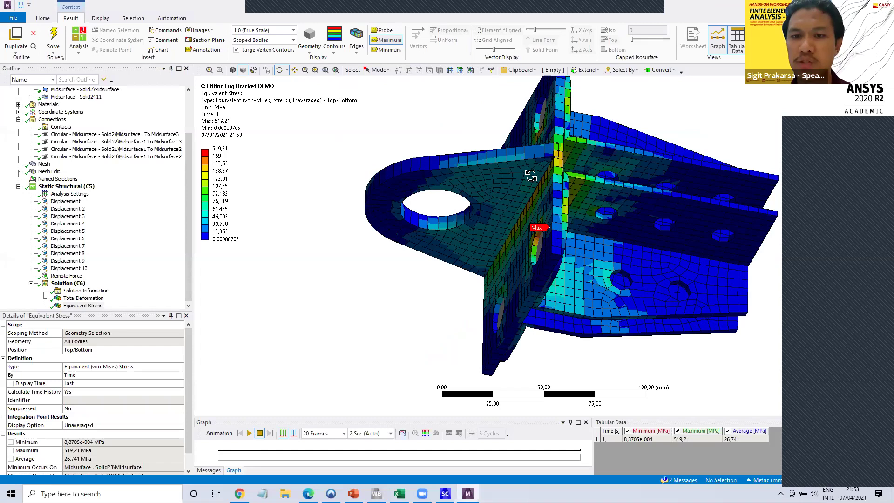
mouse_move(546, 130)
mouse_down()
mouse_move(529, 149)
mouse_move(545, 136)
mouse_up()
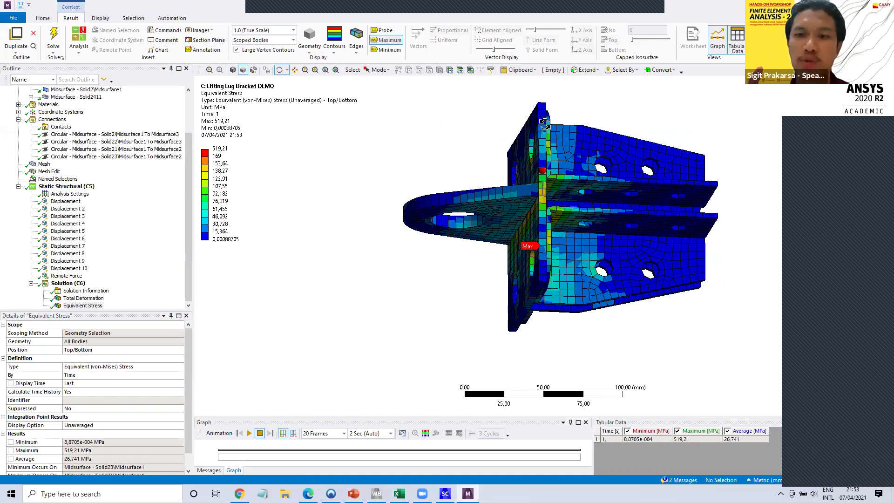
drag(552, 247, 541, 232)
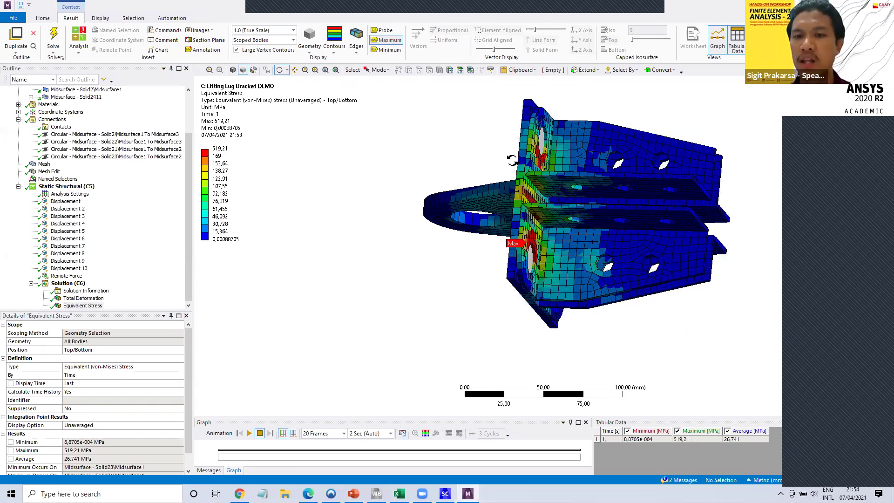
drag(538, 142, 539, 153)
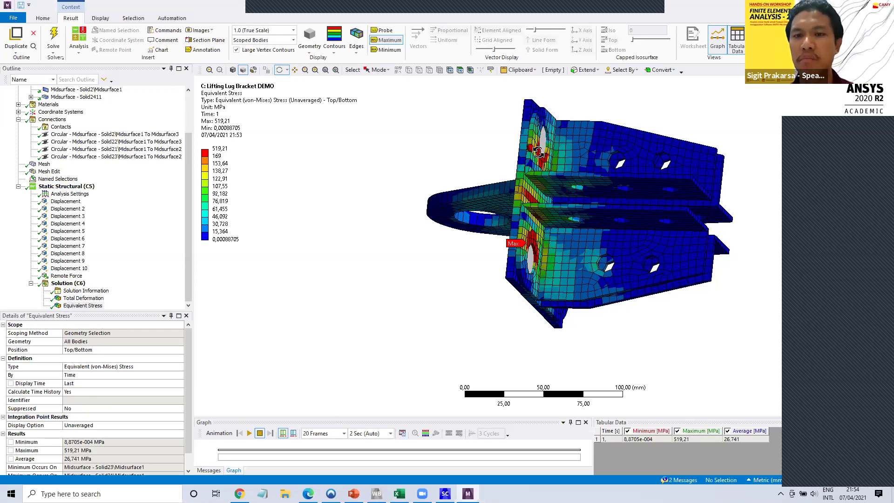
scroll(539, 152, up, 1)
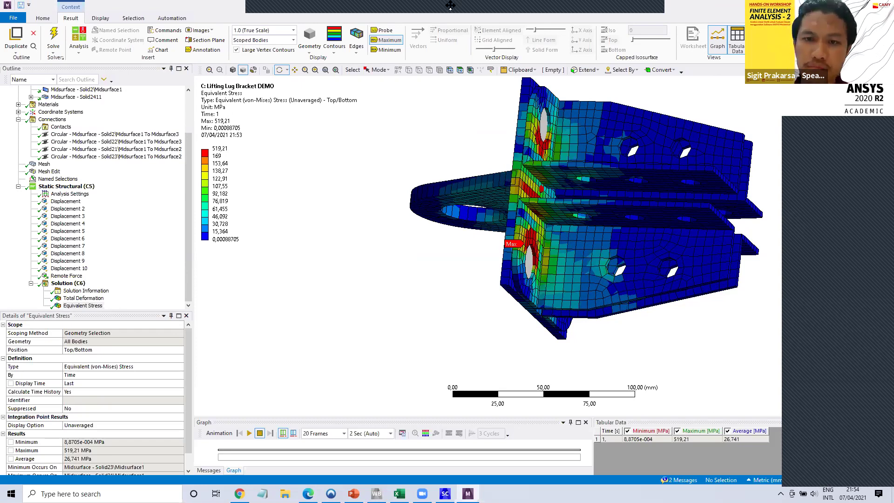
drag(541, 196, 578, 189)
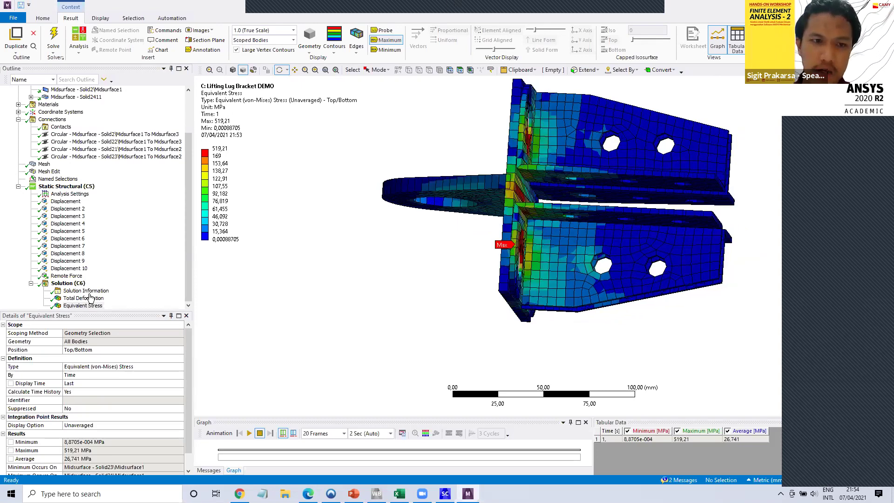
click(84, 305)
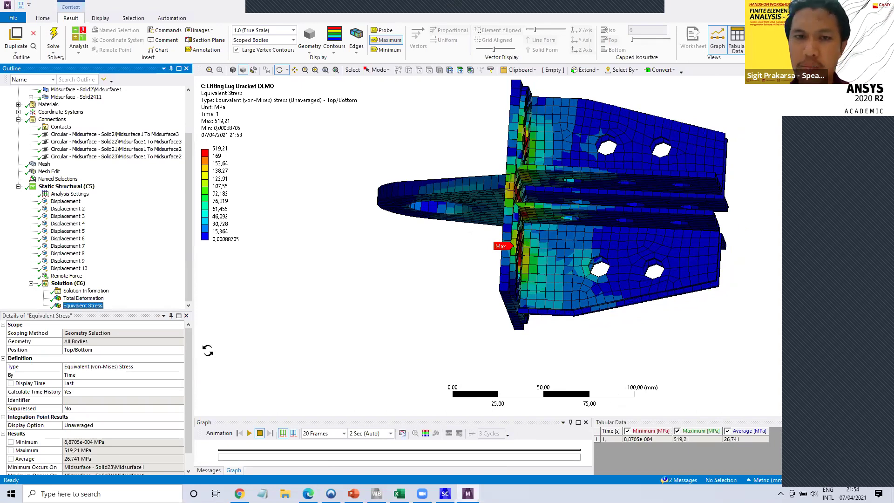
drag(480, 247, 527, 190)
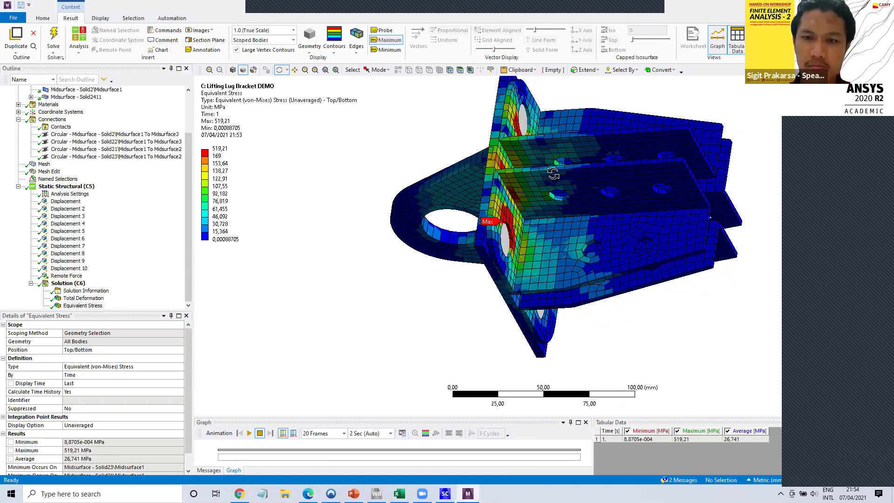
drag(543, 180, 535, 221)
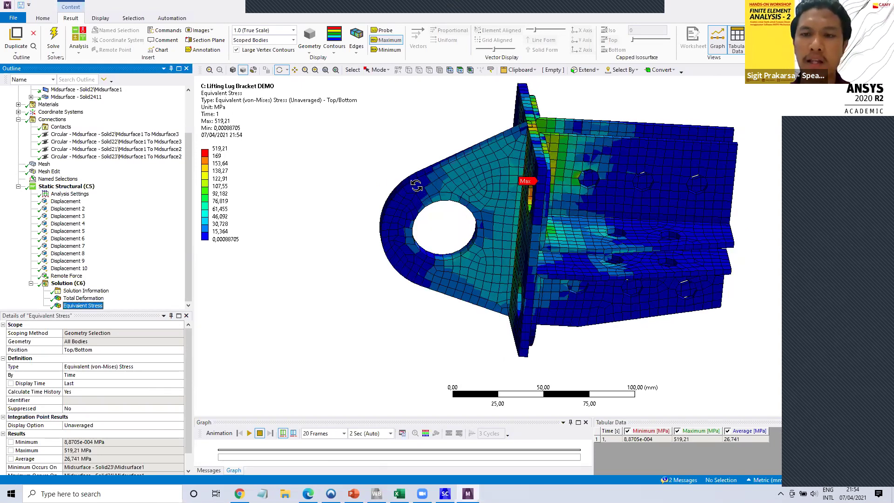
drag(420, 175, 420, 181)
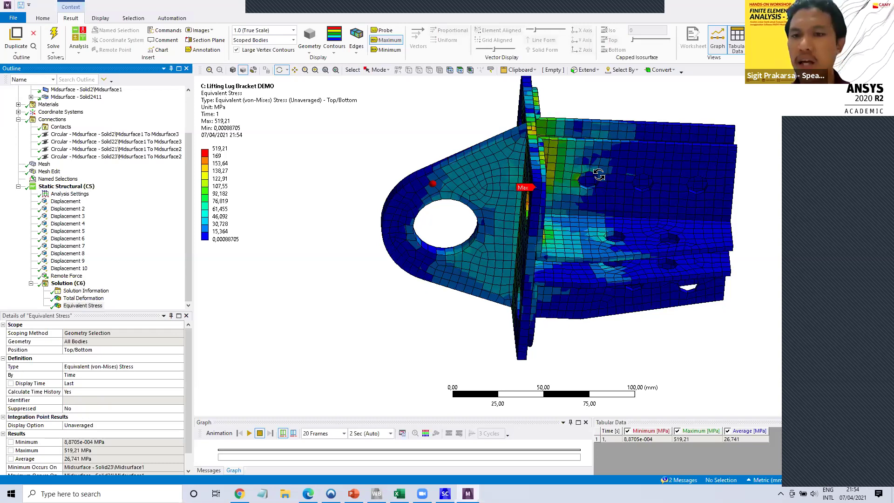
drag(600, 174, 592, 159)
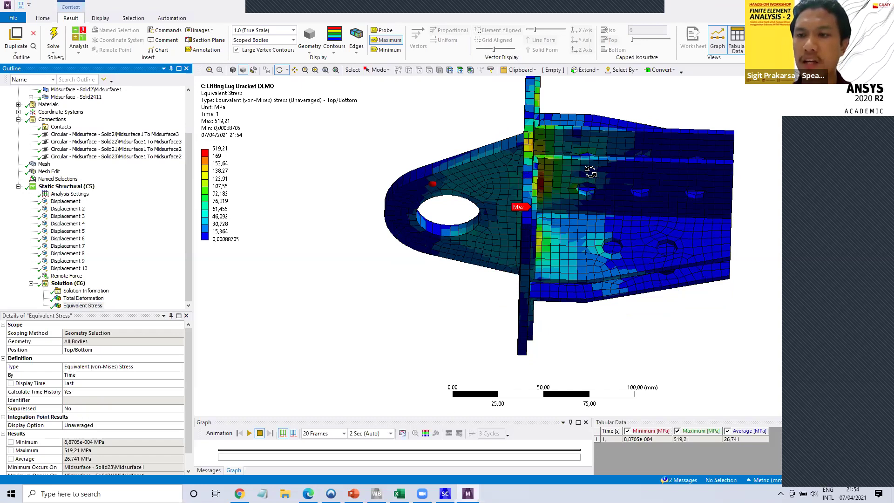
drag(591, 171, 590, 174)
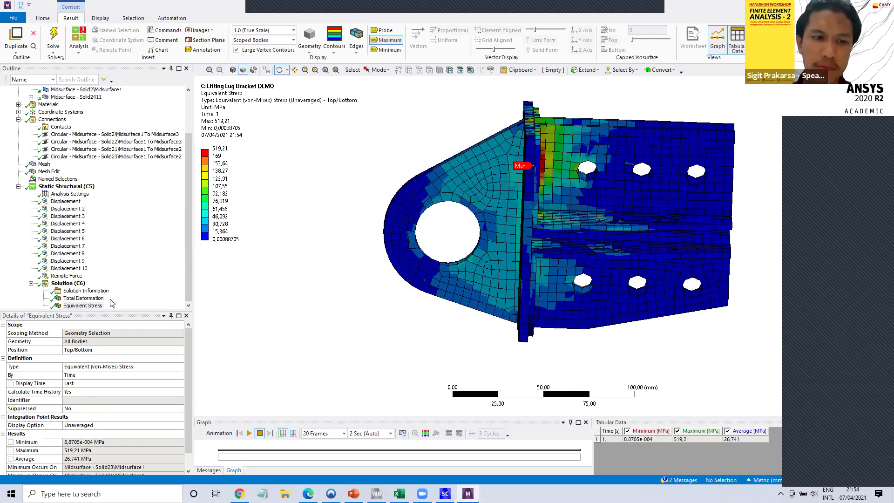
- Insert a force reaction probe in the solution and set its boundary condition to Displacement 8
click(67, 284)
right_click(74, 284)
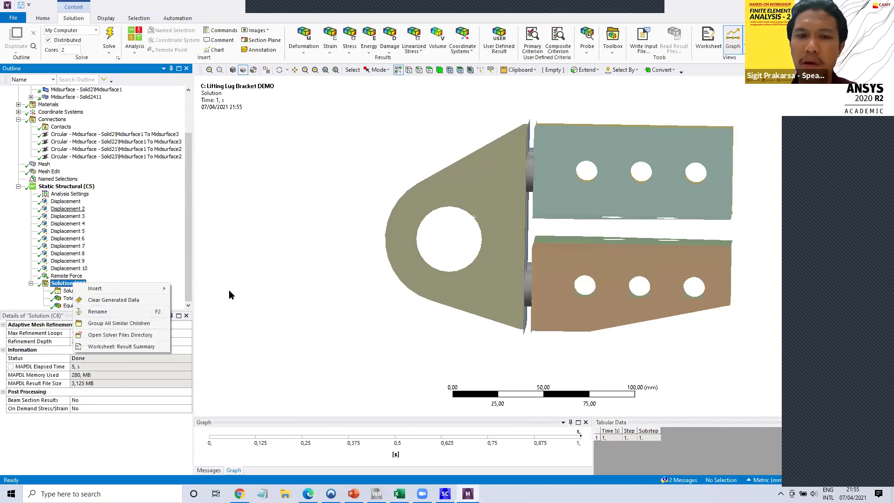
mouse_move(228, 290)
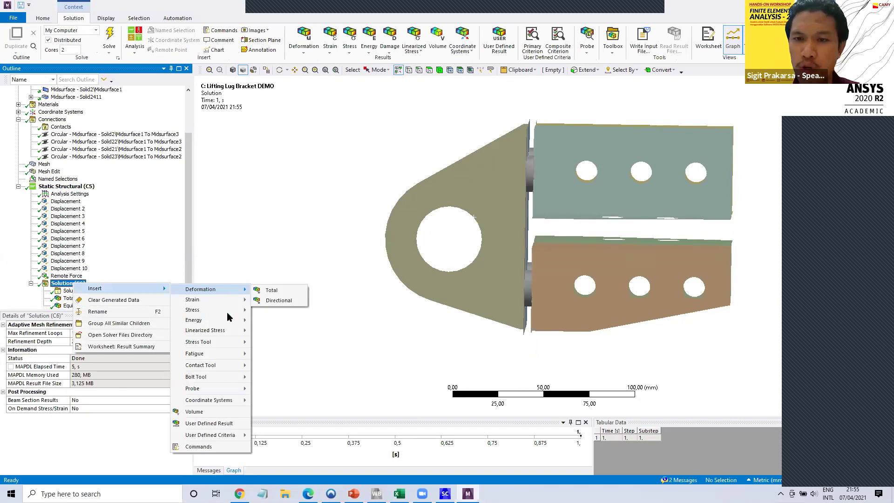
mouse_move(226, 320)
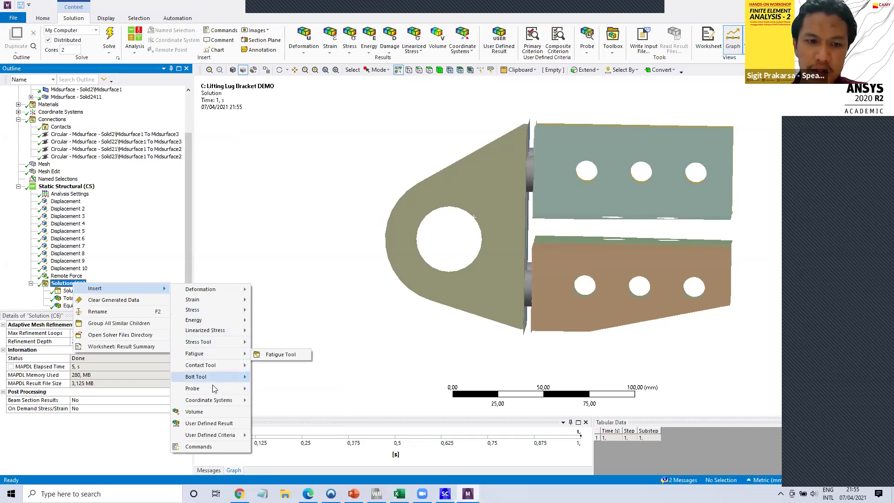
mouse_move(217, 389)
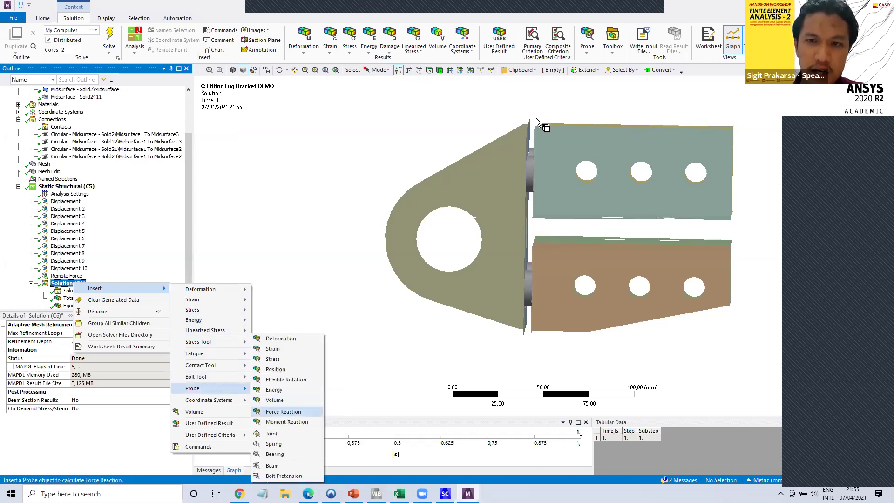
click(283, 411)
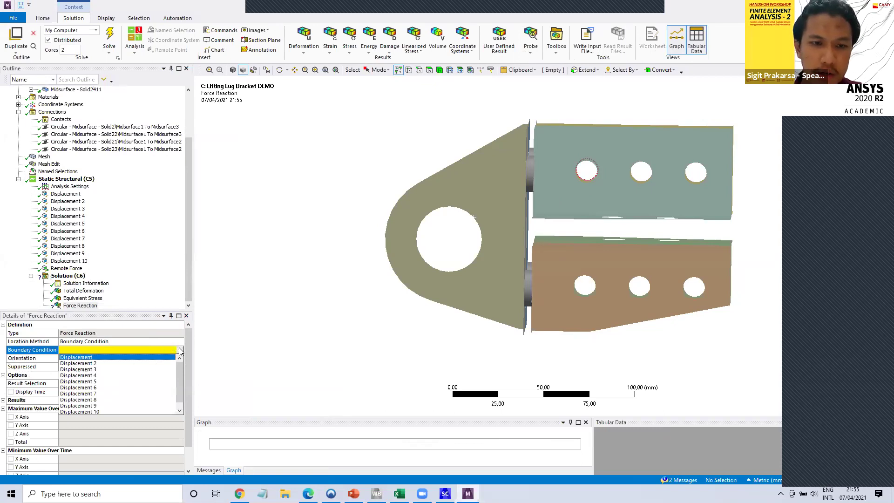
click(118, 382)
key(Down)
key(Down)
key(Down)
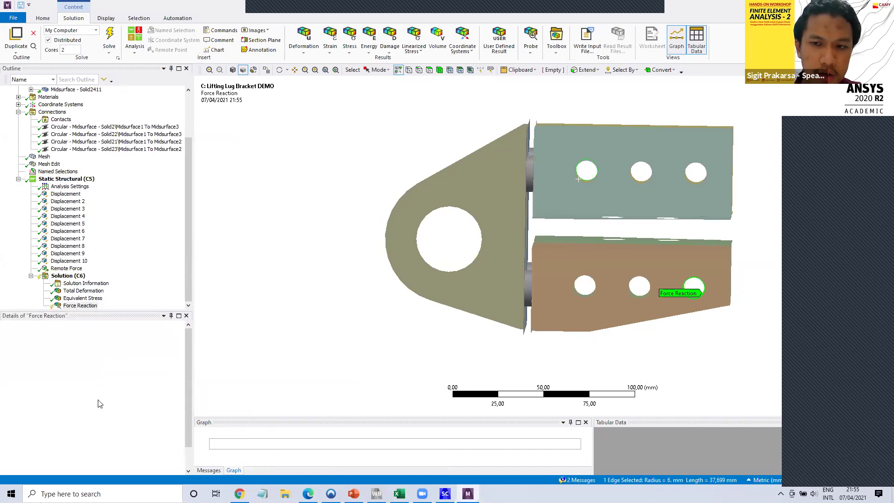
- Evaluate all results and inspect the force reaction's axis components and its vector at the bolt hole
right_click(75, 307)
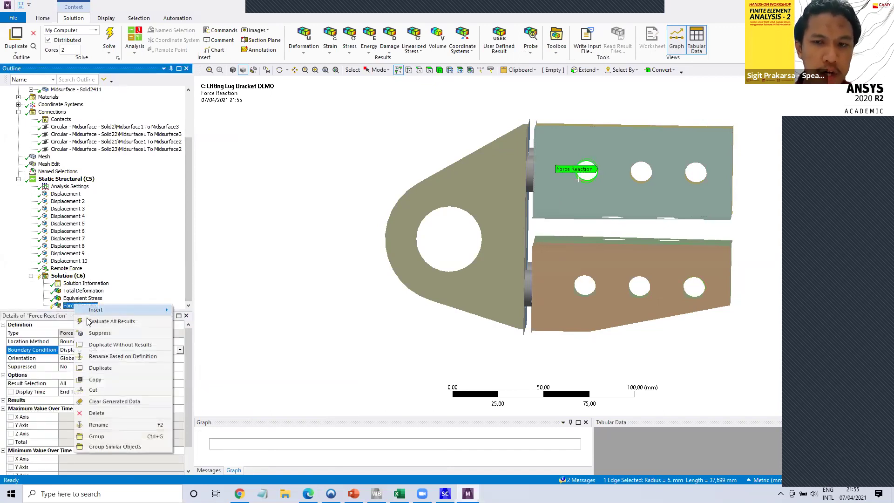
click(112, 321)
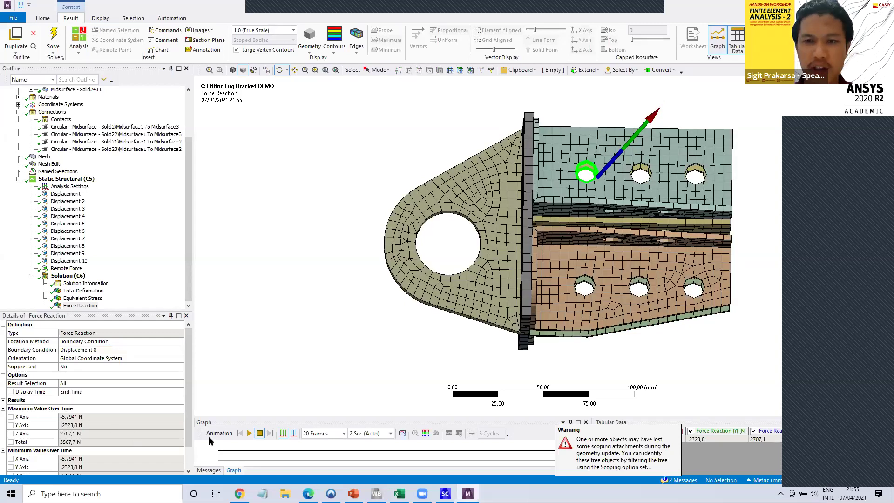
scroll(83, 417, down, 1)
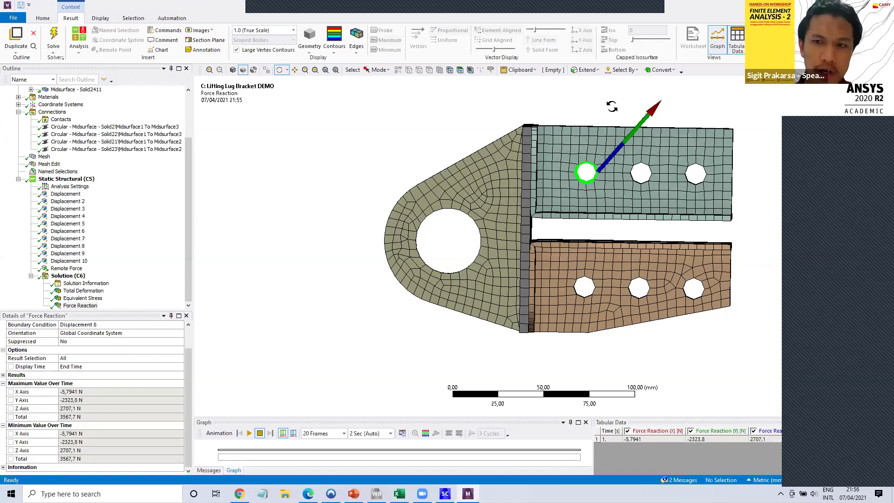
middle_drag(575, 150, 574, 151)
scroll(574, 151, up, 5)
scroll(576, 154, down, 2)
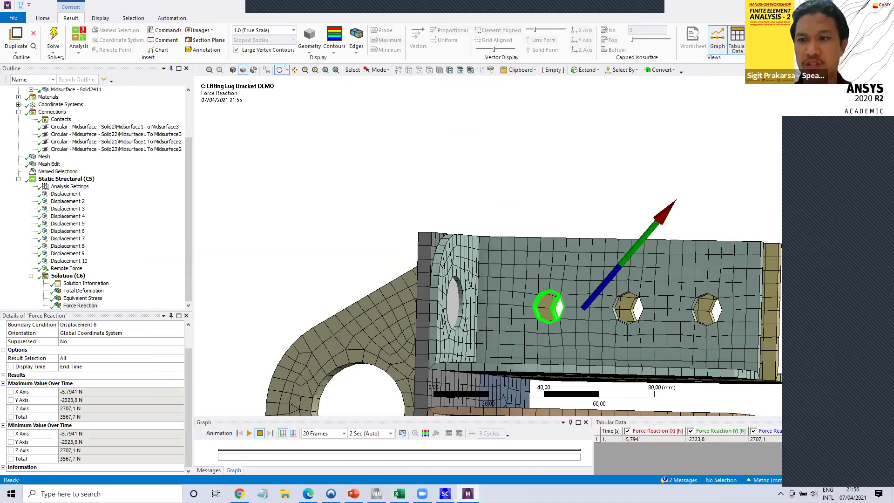
- Switch to the Excel bearing stress calculation, set the In Plane Force Resultant to 3470 N and select the bearing stress result
middle_drag(363, 166, 72, 166)
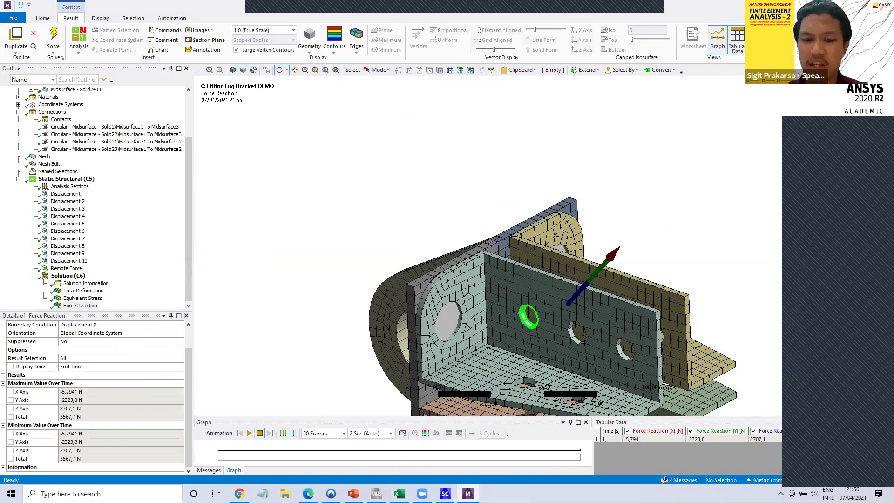
key(alt+Tab)
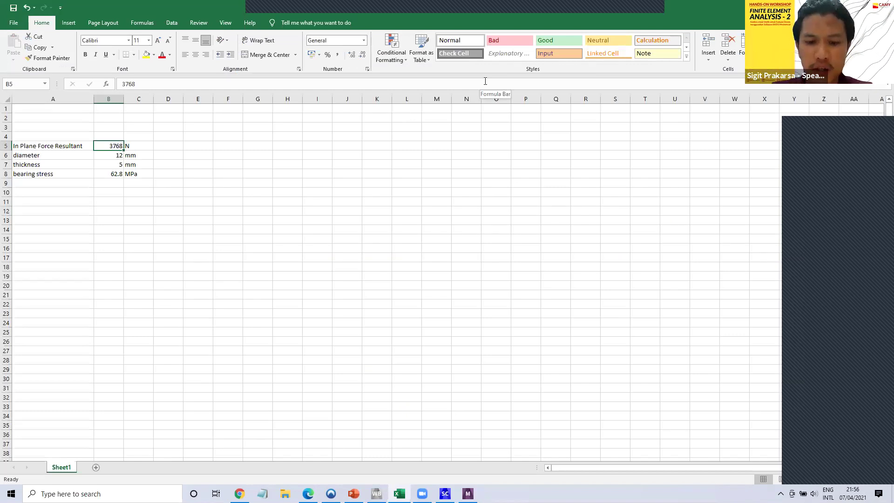
text(3470)
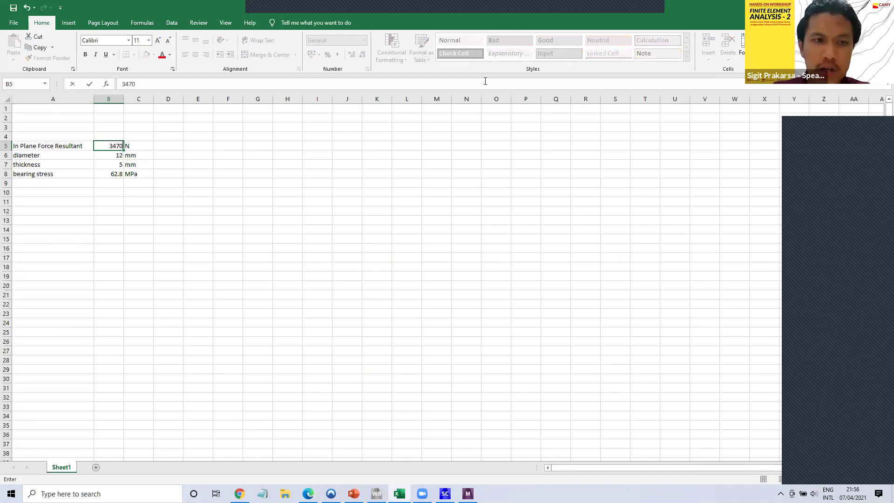
key(Return)
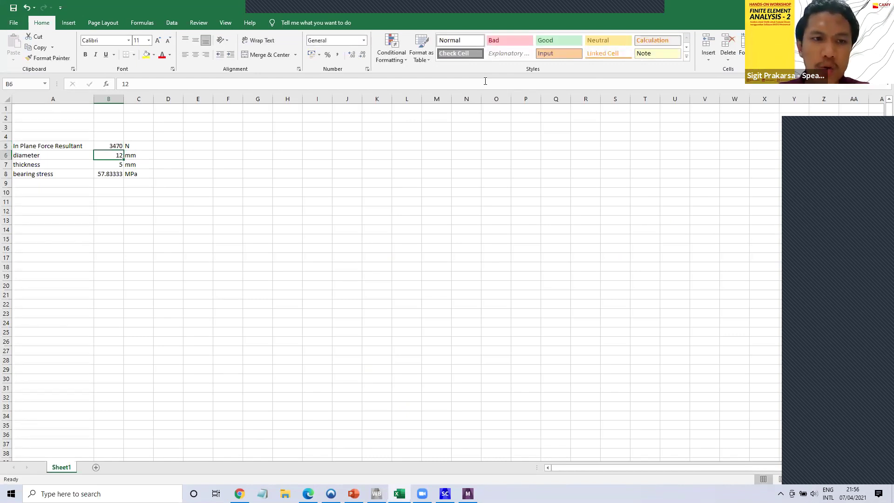
key(Return)
key(Return)
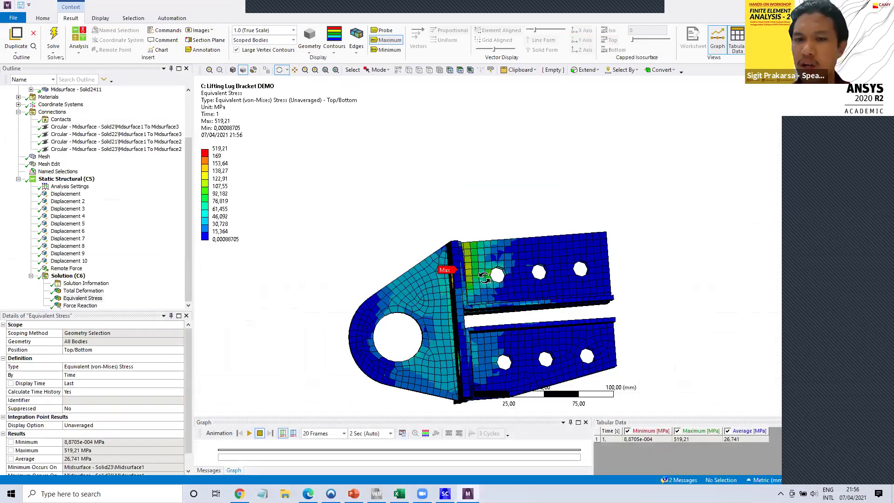
- Examine the equivalent stress around the side bracket's bolt holes and bend in Mechanical, and switch to the bearing stress calculation in Excel
drag(484, 278, 482, 289)
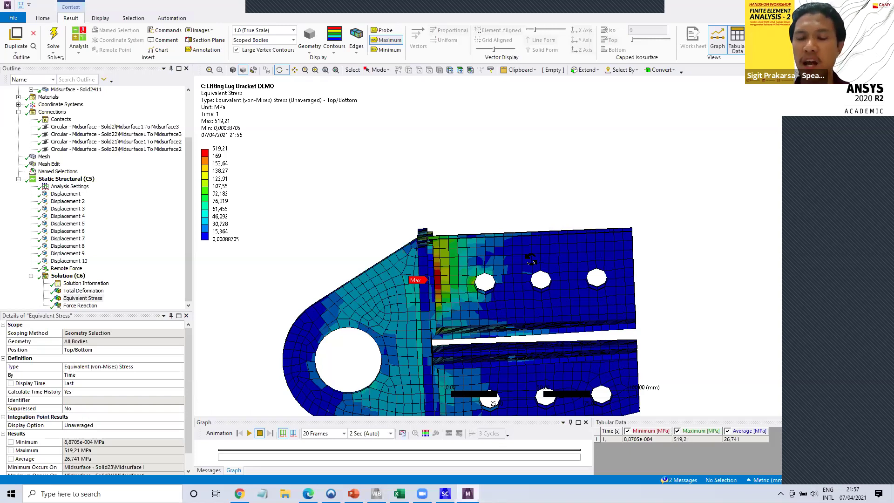
drag(531, 261, 515, 261)
drag(468, 289, 482, 289)
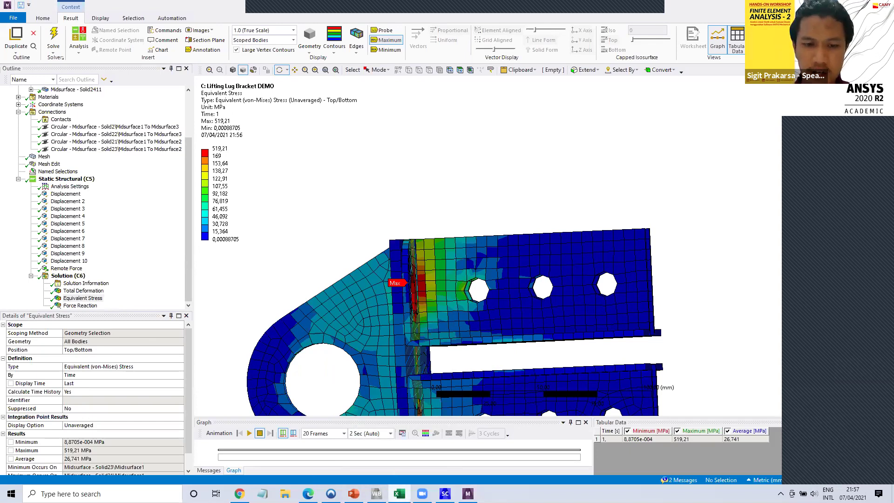
click(399, 494)
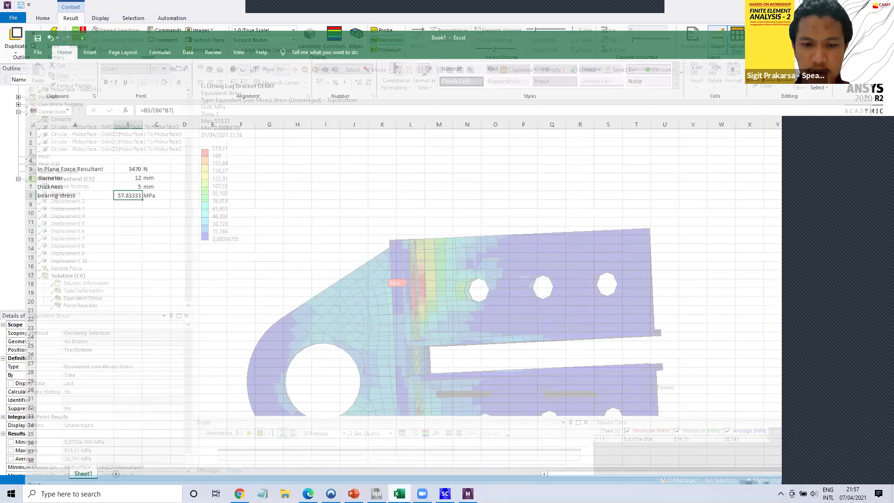